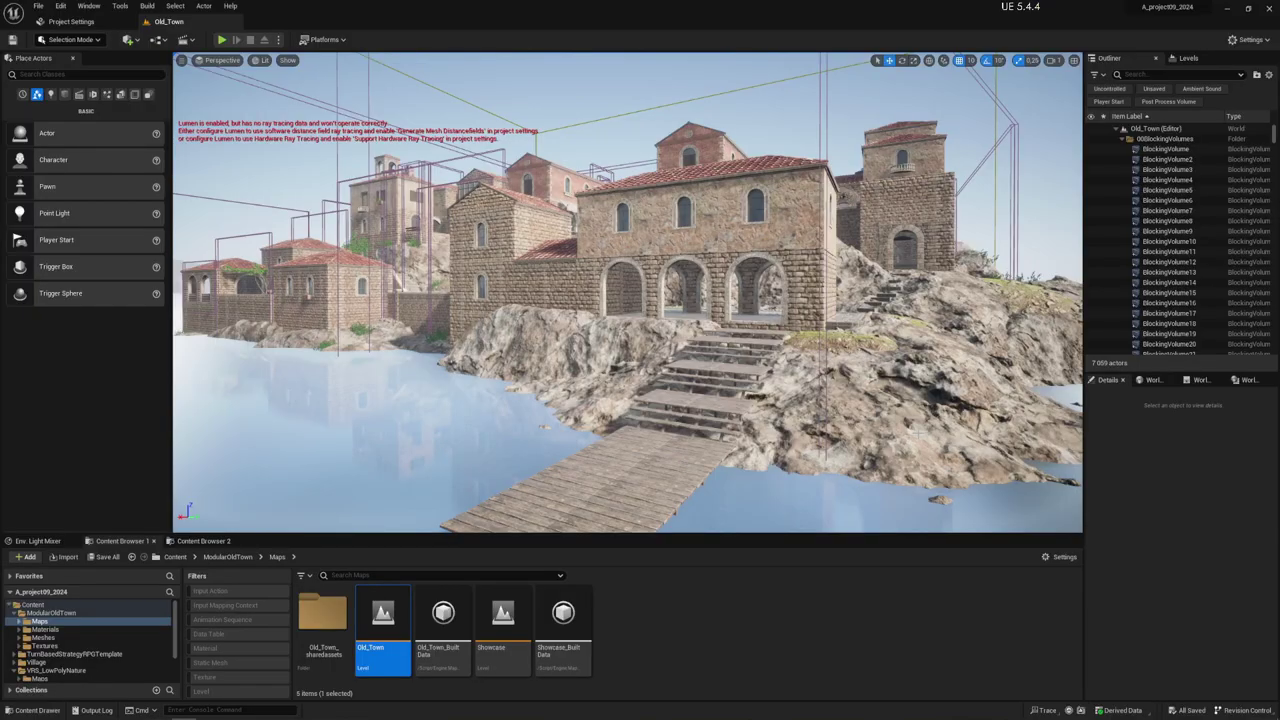
{"action": "right_click_drag", "start_coordinate": [917, 435], "coordinate": [917, 435]}
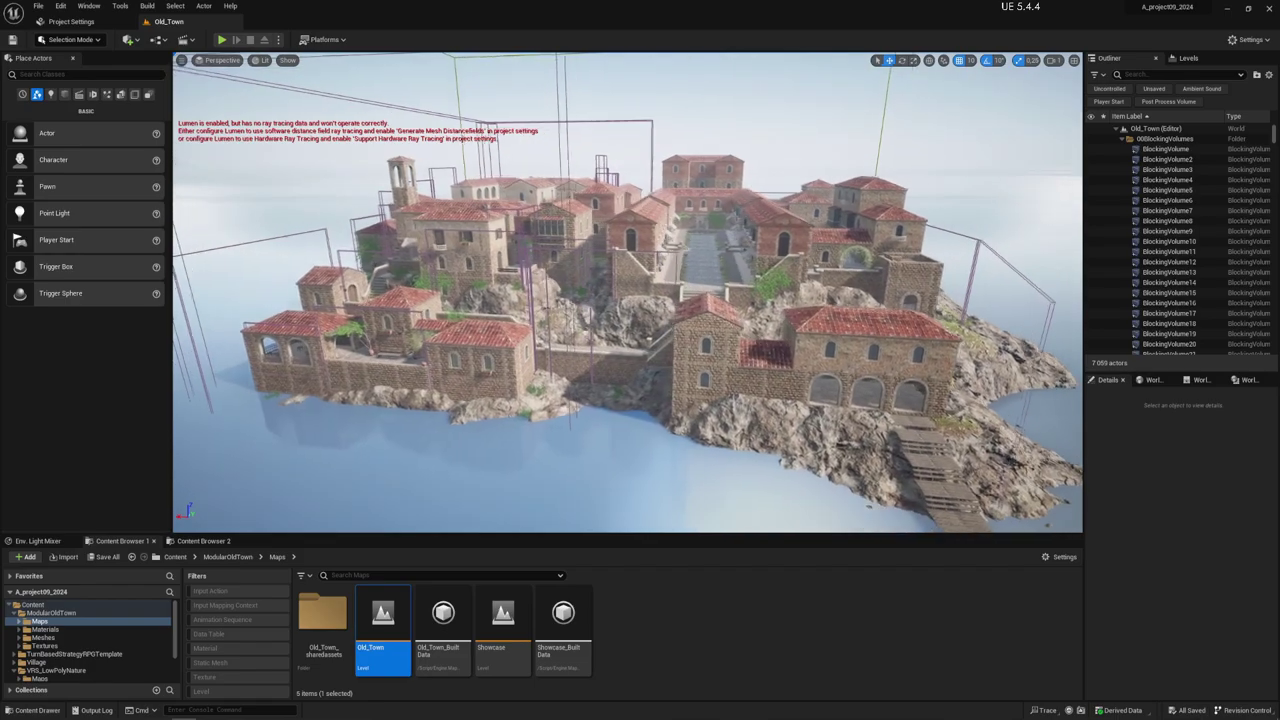
{"action": "right_click_drag", "start_coordinate": [824, 340], "coordinate": [824, 340]}
{"action": "left_click", "coordinate": [824, 348]}
{"action": "key", "text": "f"}
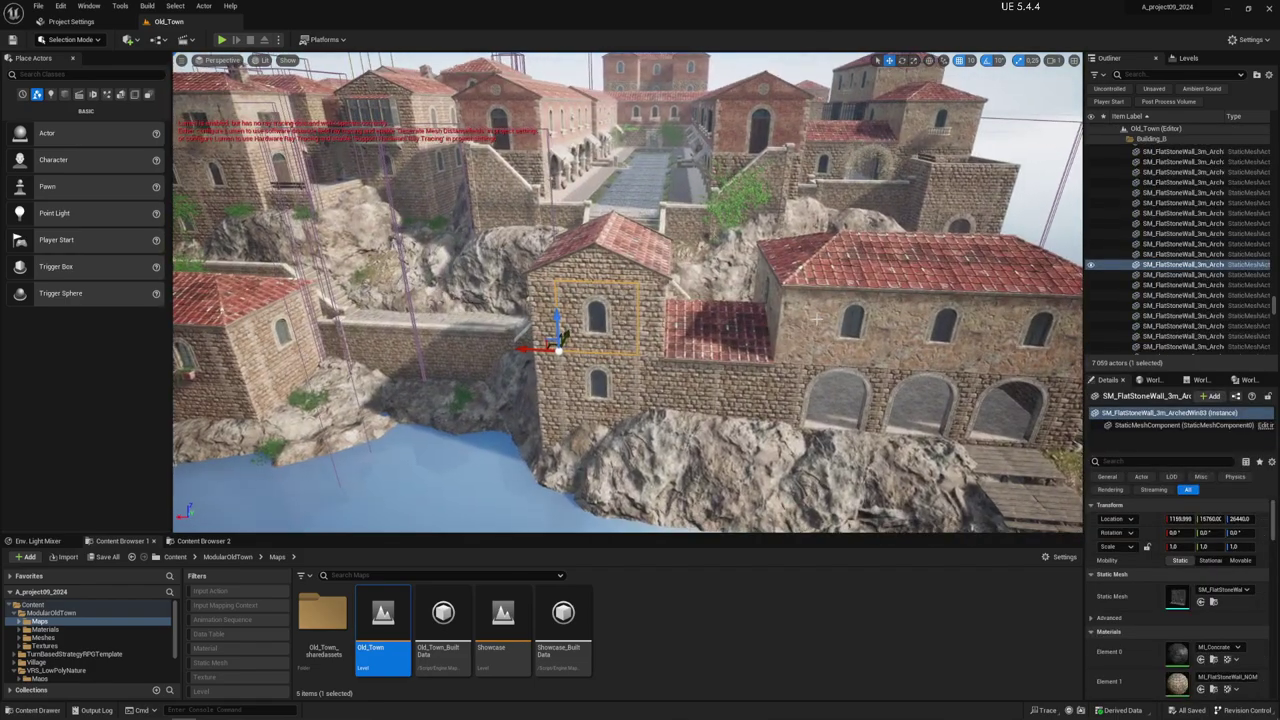
{"action": "left_click", "coordinate": [817, 320]}
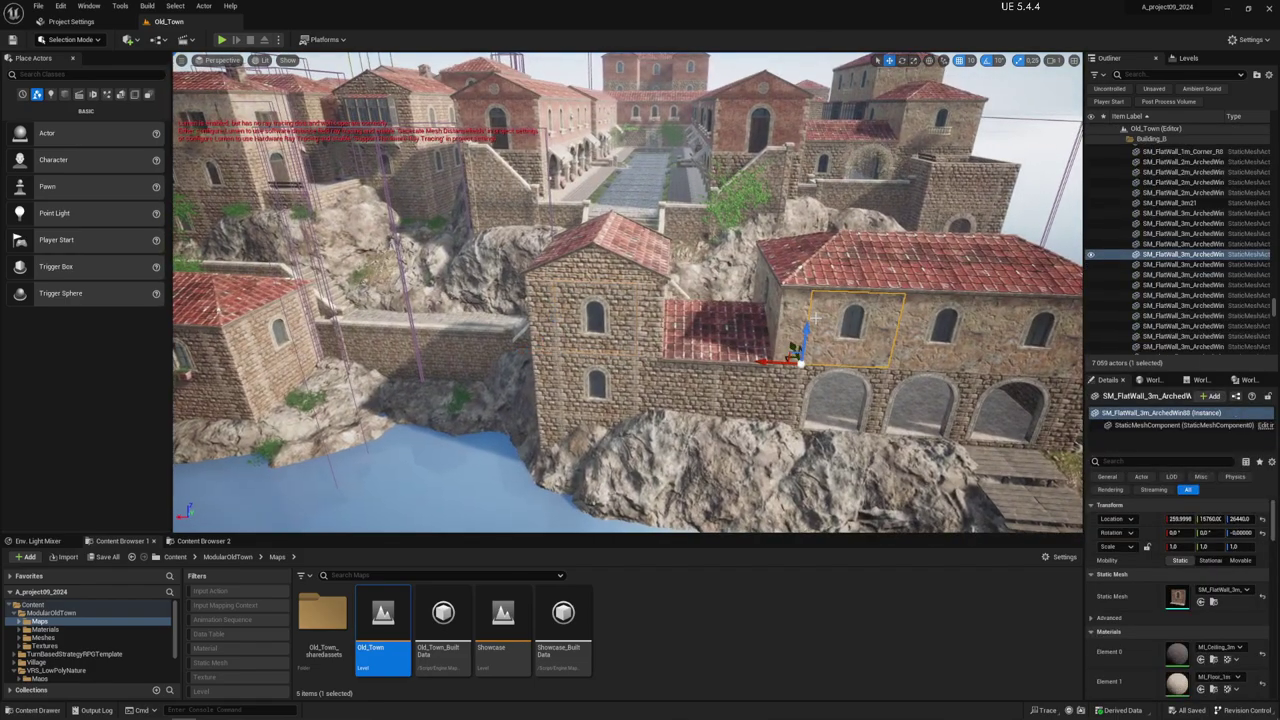
{"action": "left_click", "coordinate": [800, 335]}
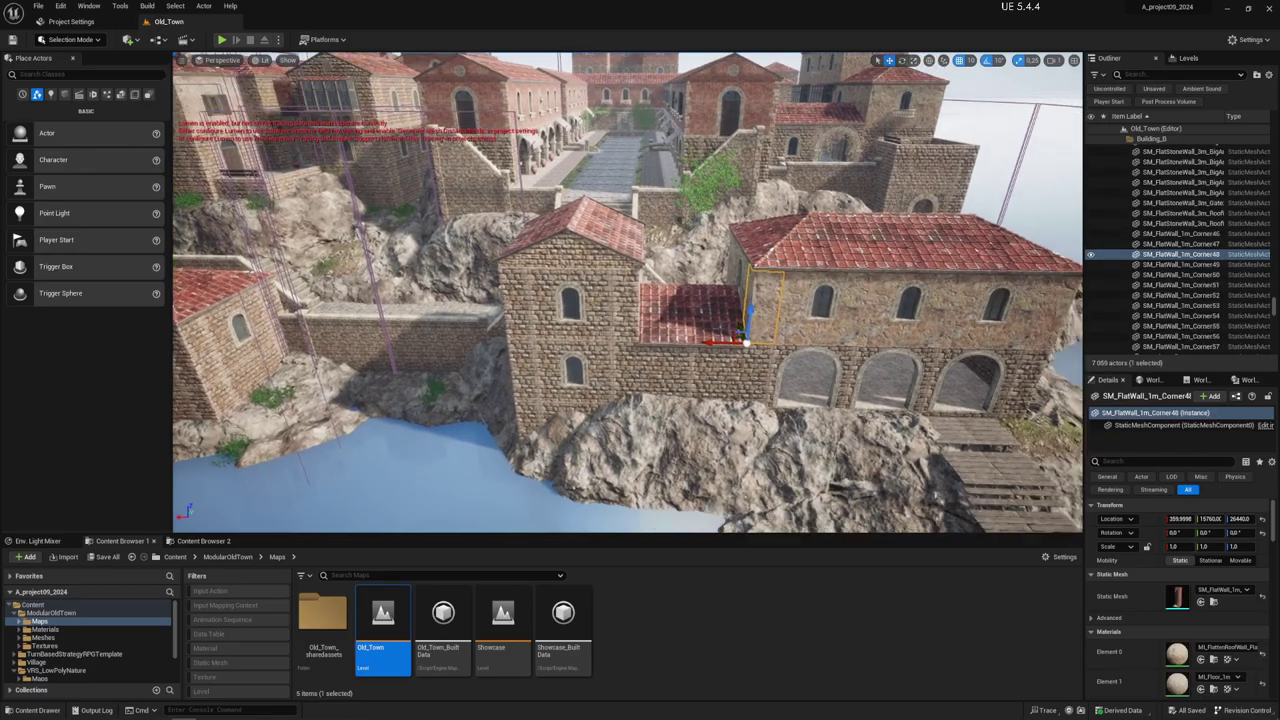
{"action": "right_click_drag", "start_coordinate": [800, 335], "coordinate": [800, 335]}
{"action": "left_click", "coordinate": [800, 250]}
{"action": "left_click", "coordinate": [880, 275]}
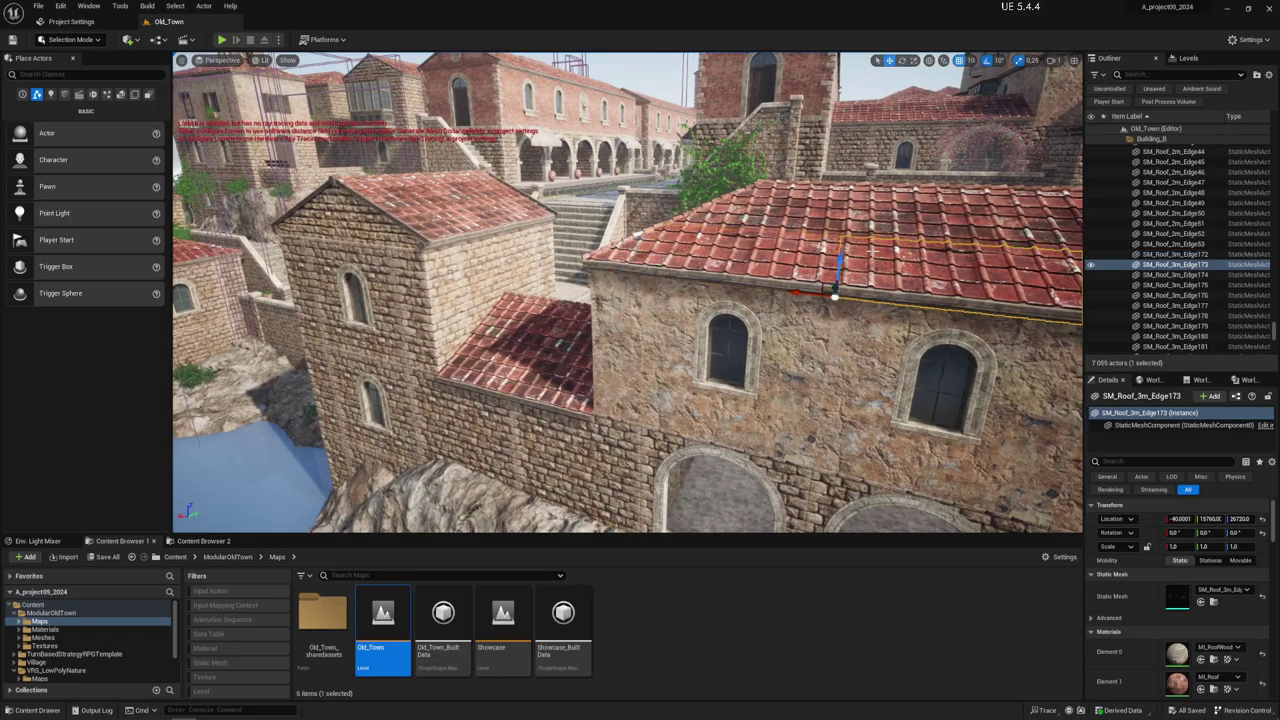
{"action": "left_click", "coordinate": [890, 218]}
{"action": "right_click_drag", "start_coordinate": [890, 218], "coordinate": [890, 218]}
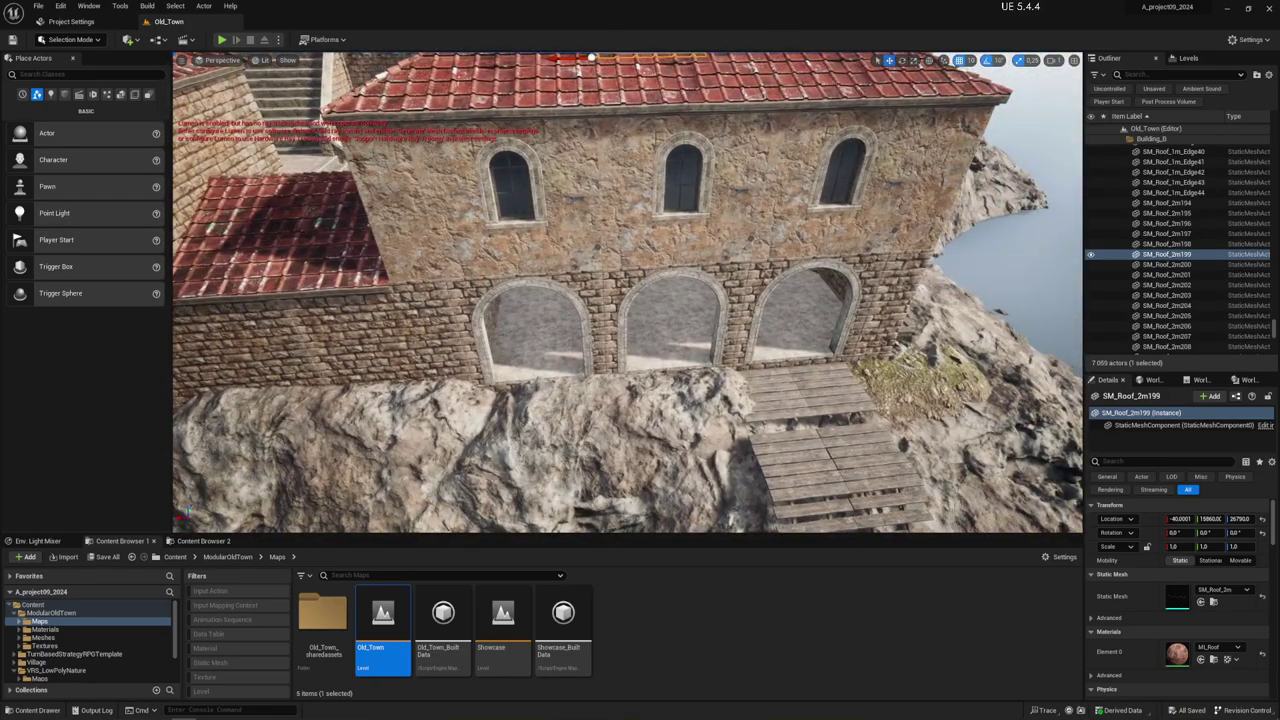
{"action": "left_click", "coordinate": [670, 310]}
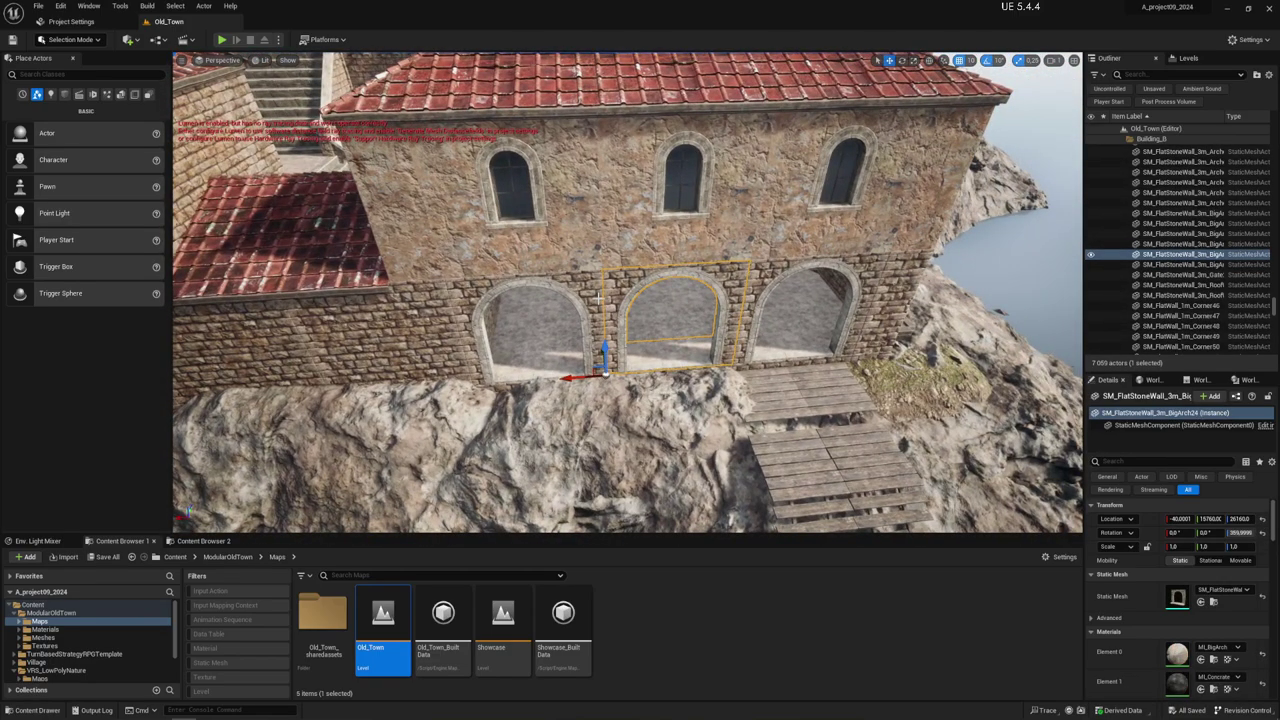
{"action": "left_click", "coordinate": [540, 330]}
{"action": "left_click", "coordinate": [790, 320]}
{"action": "right_click_drag", "start_coordinate": [790, 320], "coordinate": [790, 320]}
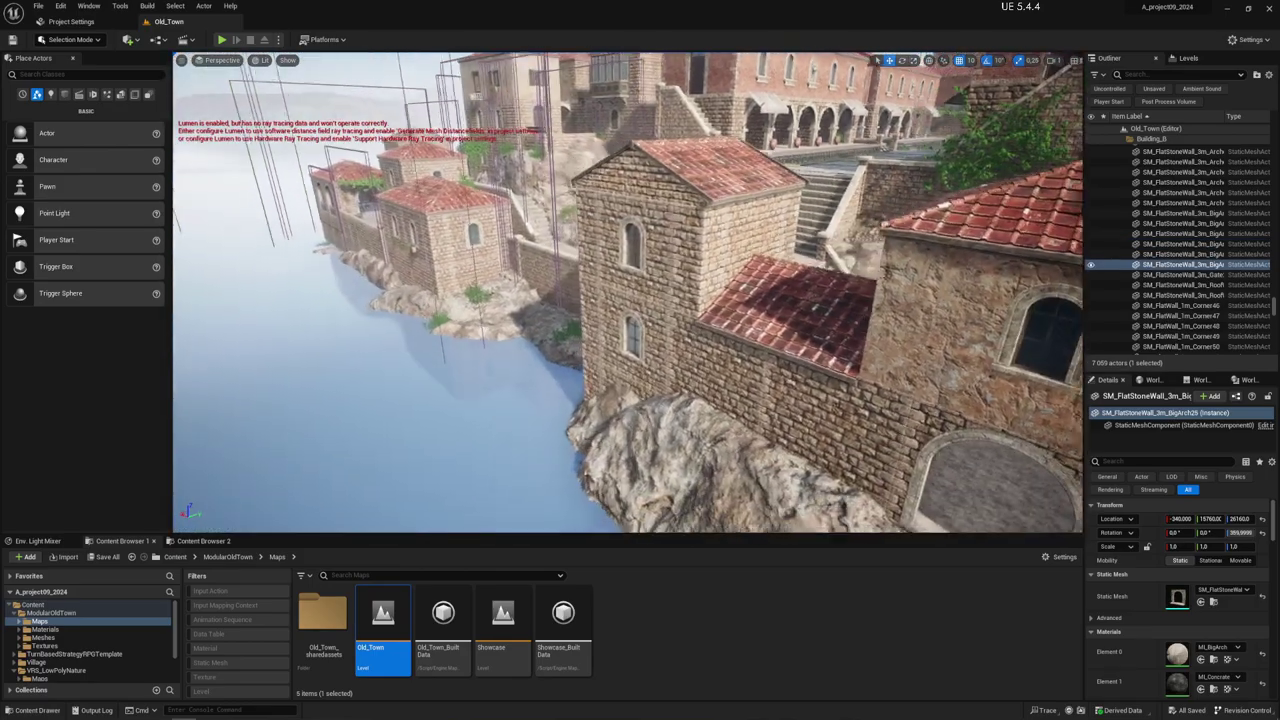
{"action": "mouse_move", "coordinate": [760, 420]}
{"action": "right_mouse_down"}
{"action": "mouse_move", "coordinate": [785, 305]}
{"action": "mouse_move", "coordinate": [760, 280]}
{"action": "right_mouse_up"}
{"action": "left_click", "coordinate": [760, 420]}
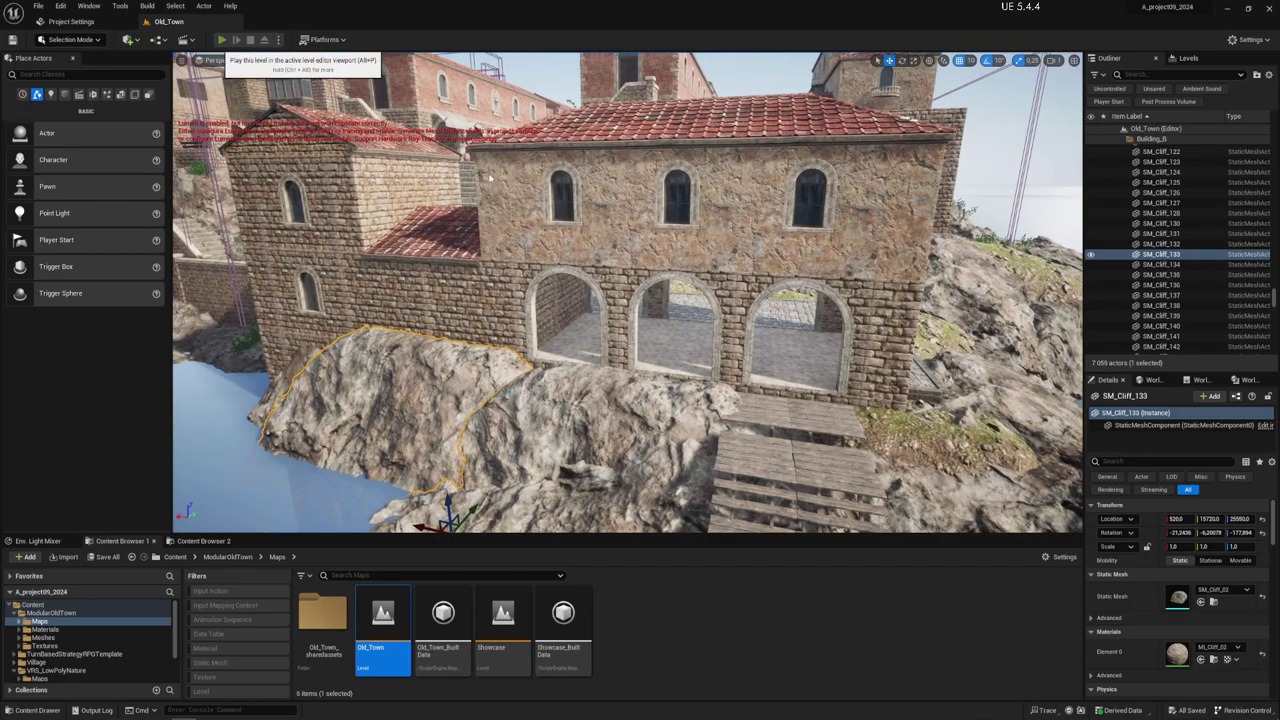
Start Play In Editor for Old_Town and walk forward toward the arched doorway.
{"action": "key", "text": "alt+p"}
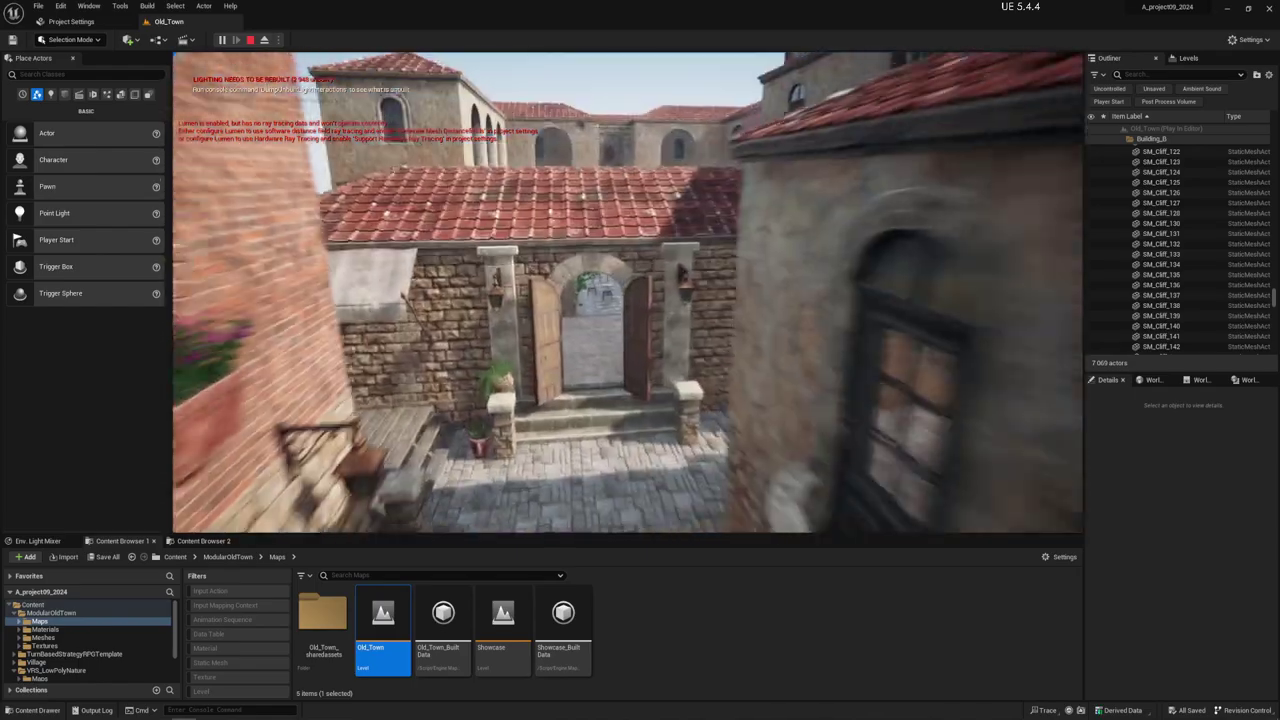
{"action": "key", "text": "w"}
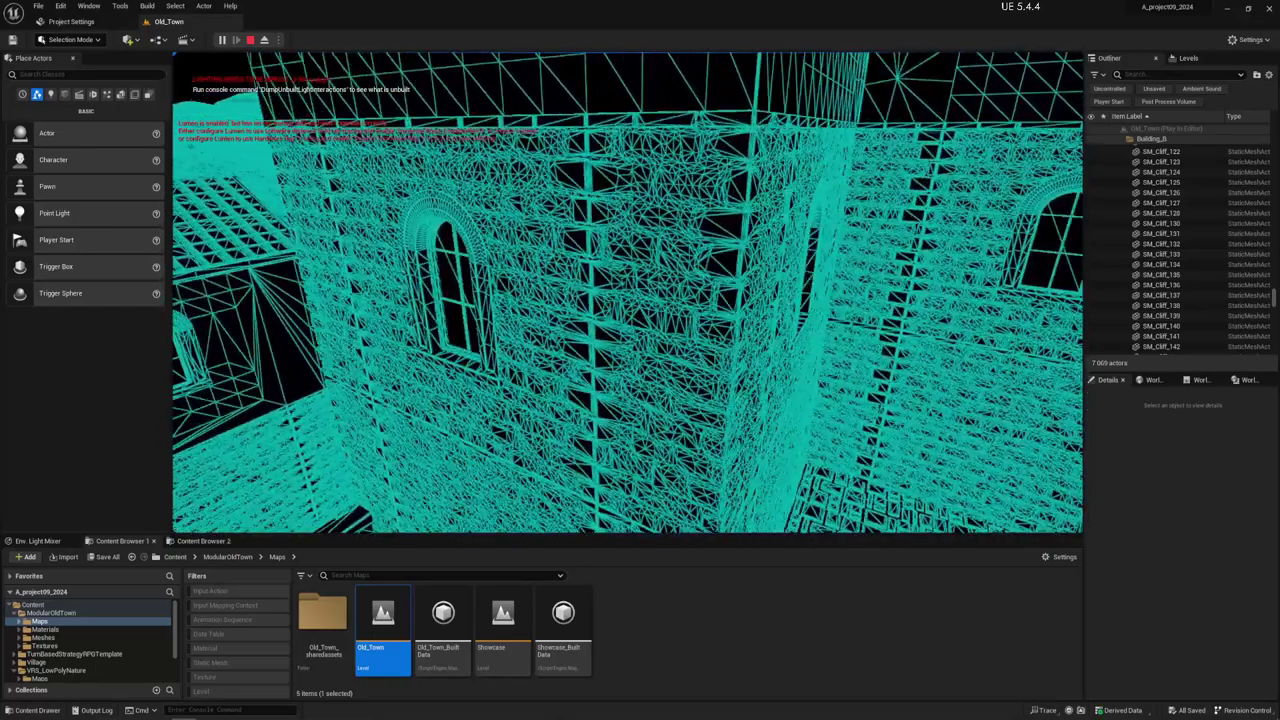
Compare lit, wireframe and shader complexity views, then stop play and select decal SM_Decal_14.
{"action": "key", "text": "F3"}
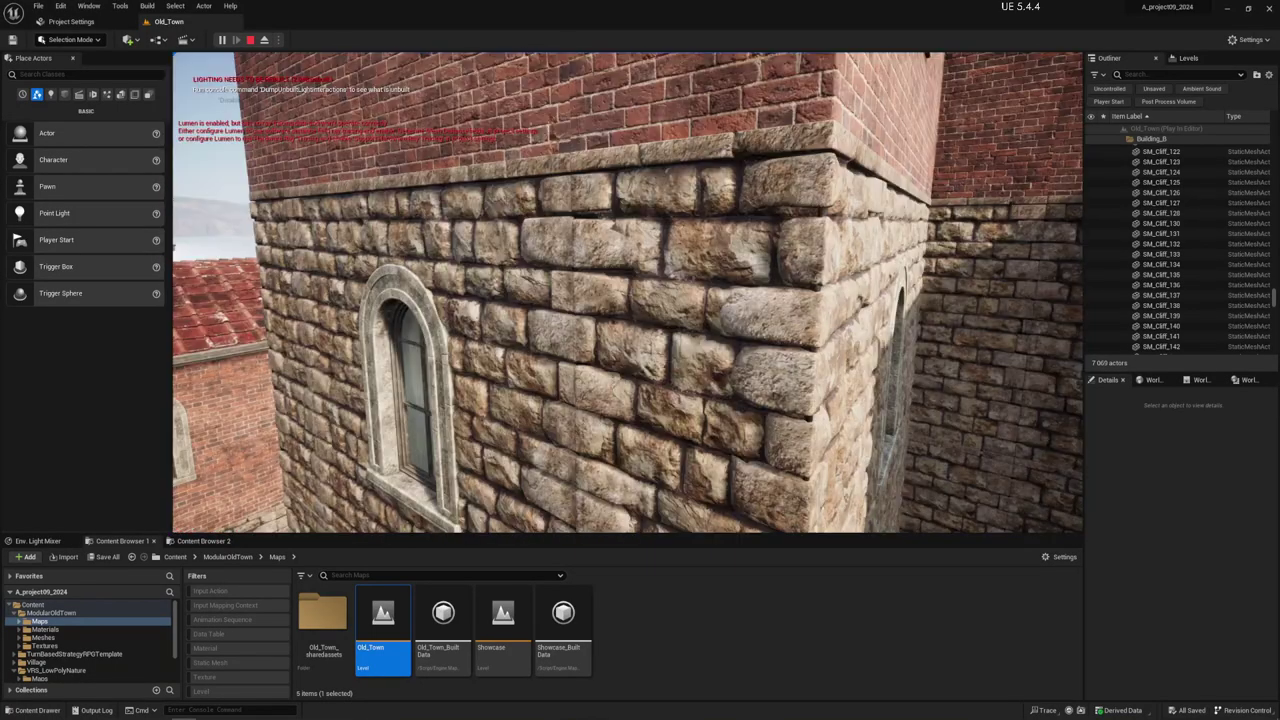
{"action": "key", "text": "F1"}
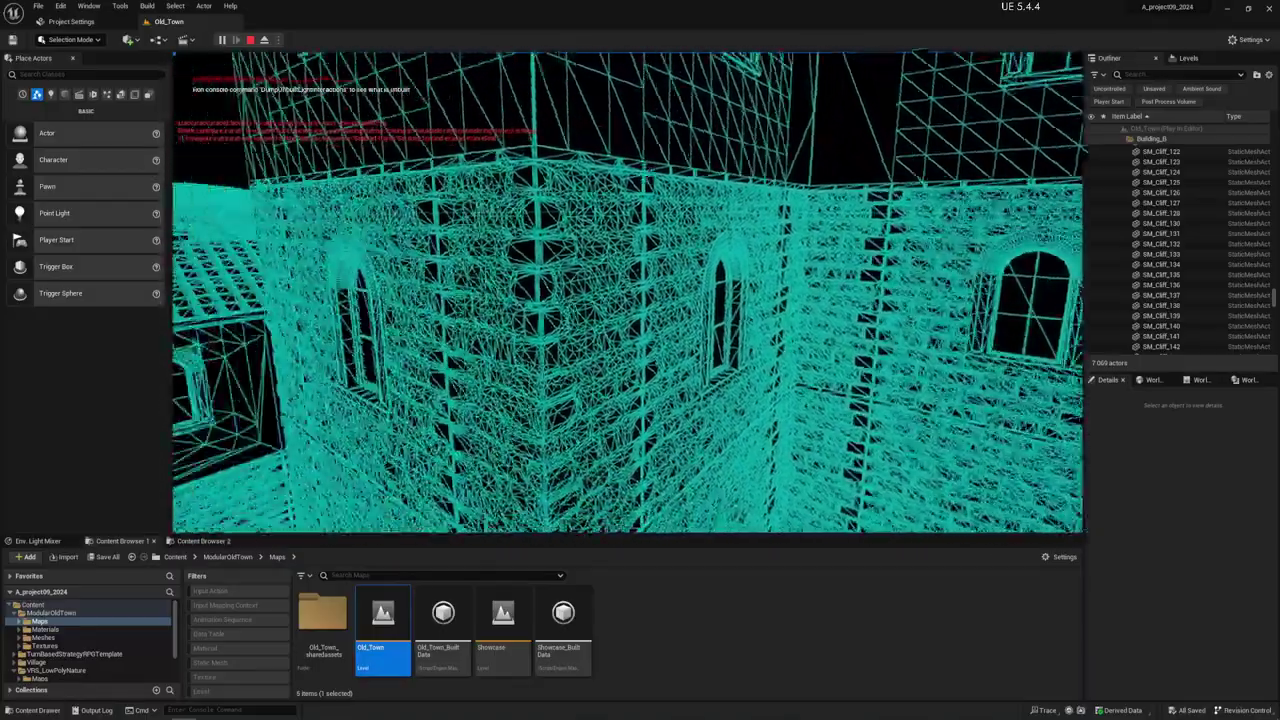
{"action": "key", "text": "F5"}
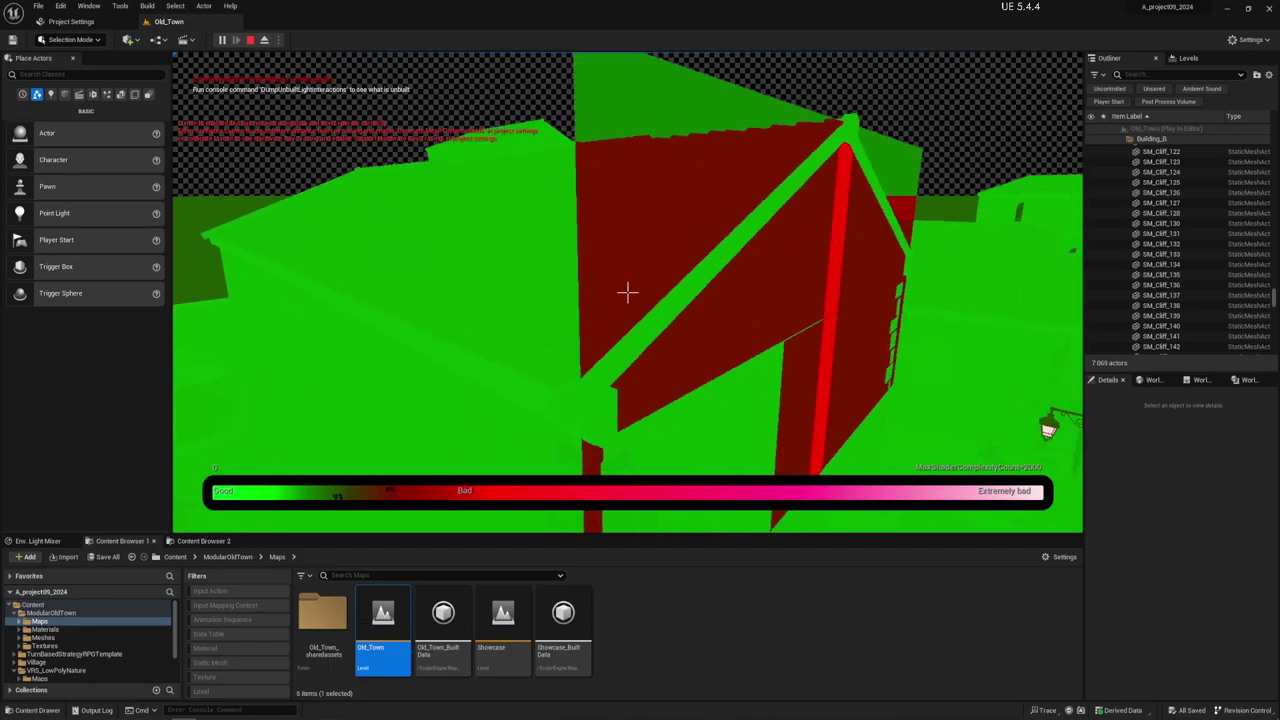
{"action": "key", "text": "F3"}
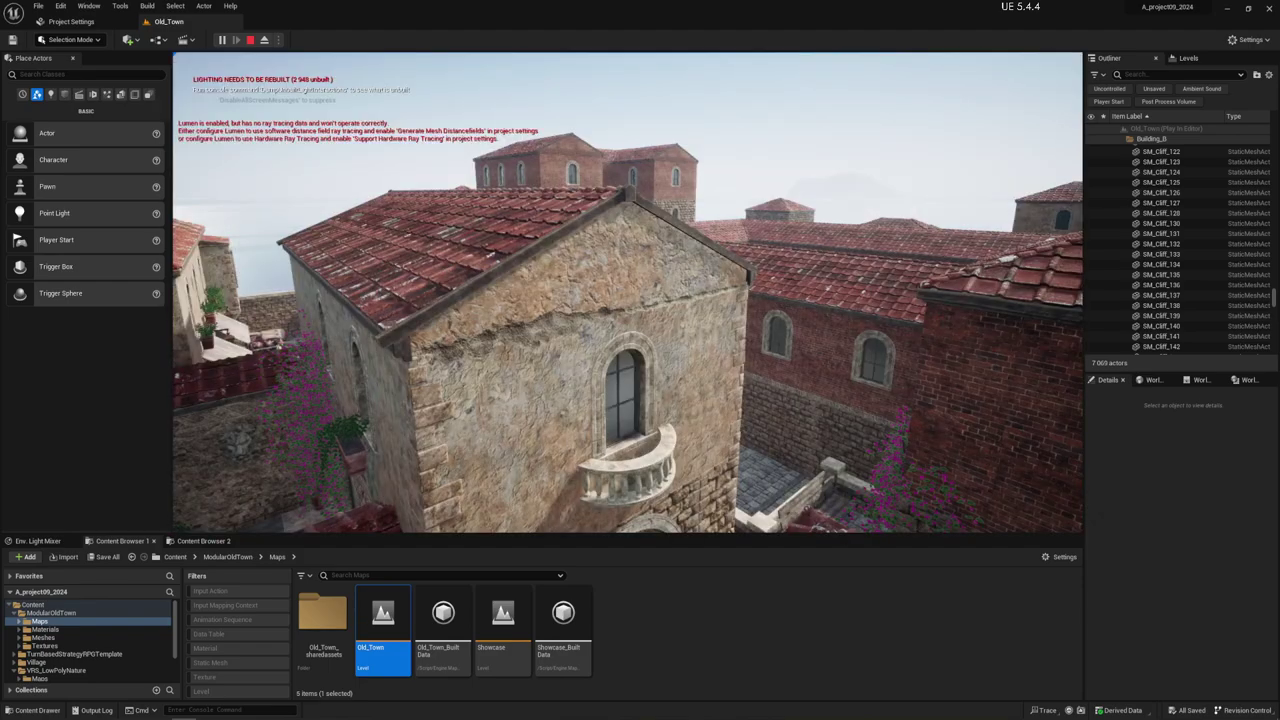
{"action": "key", "text": "Escape"}
{"action": "left_click", "coordinate": [664, 284]}
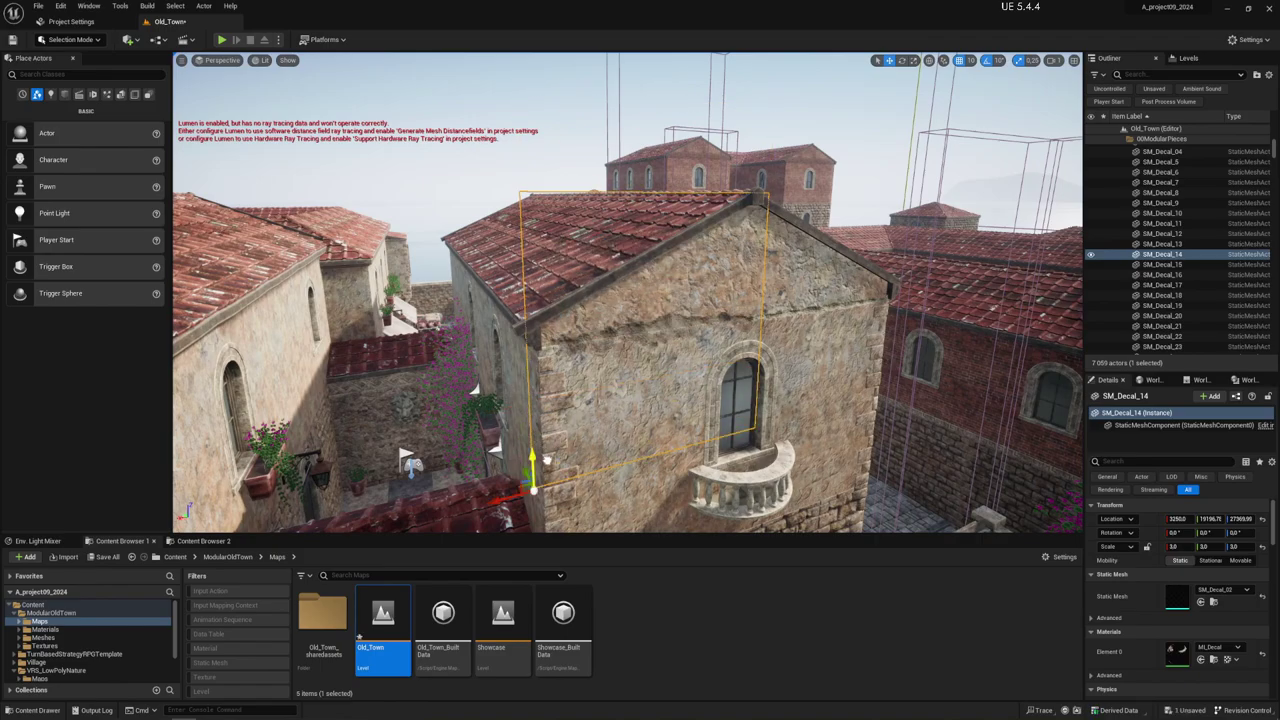
{"action": "scroll", "coordinate": [410, 462], "scroll_direction": "up", "scroll_amount": 10}
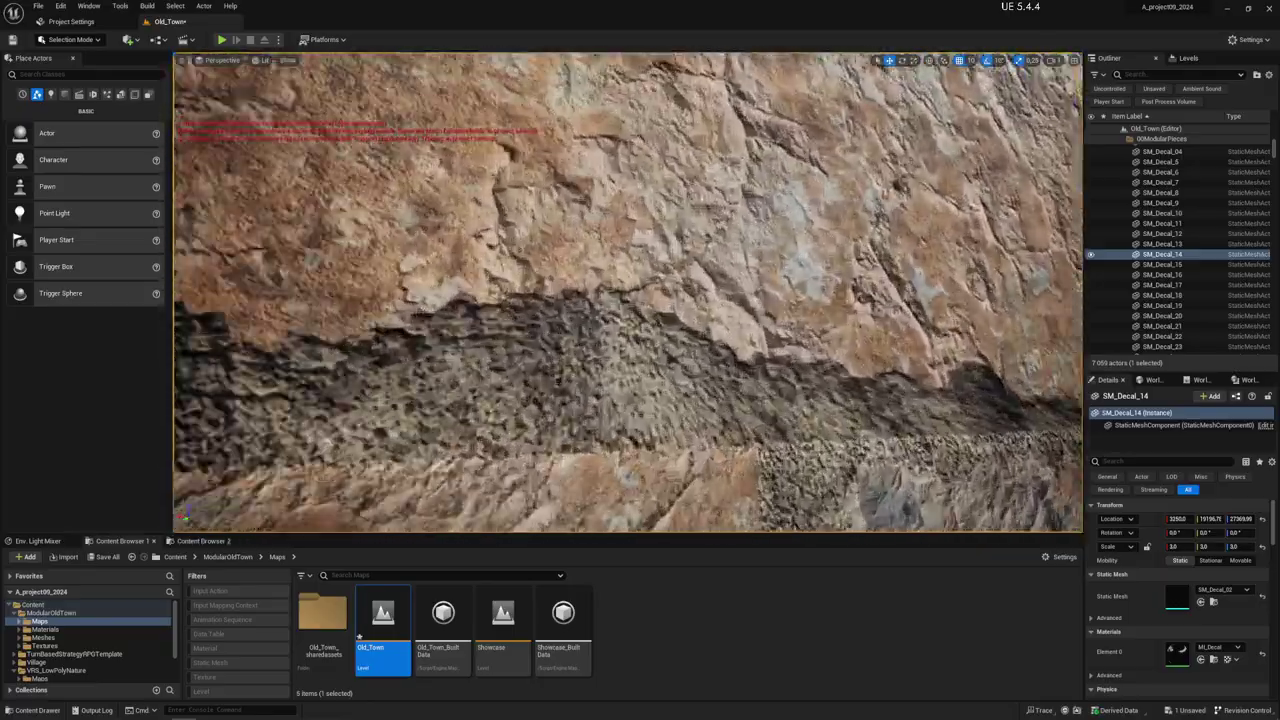
{"action": "mouse_move", "coordinate": [410, 462]}
{"action": "right_mouse_down"}
{"action": "mouse_move", "coordinate": [396, 455]}
{"action": "mouse_move", "coordinate": [503, 465]}
{"action": "mouse_move", "coordinate": [491, 333]}
{"action": "mouse_move", "coordinate": [631, 376]}
{"action": "right_mouse_up"}
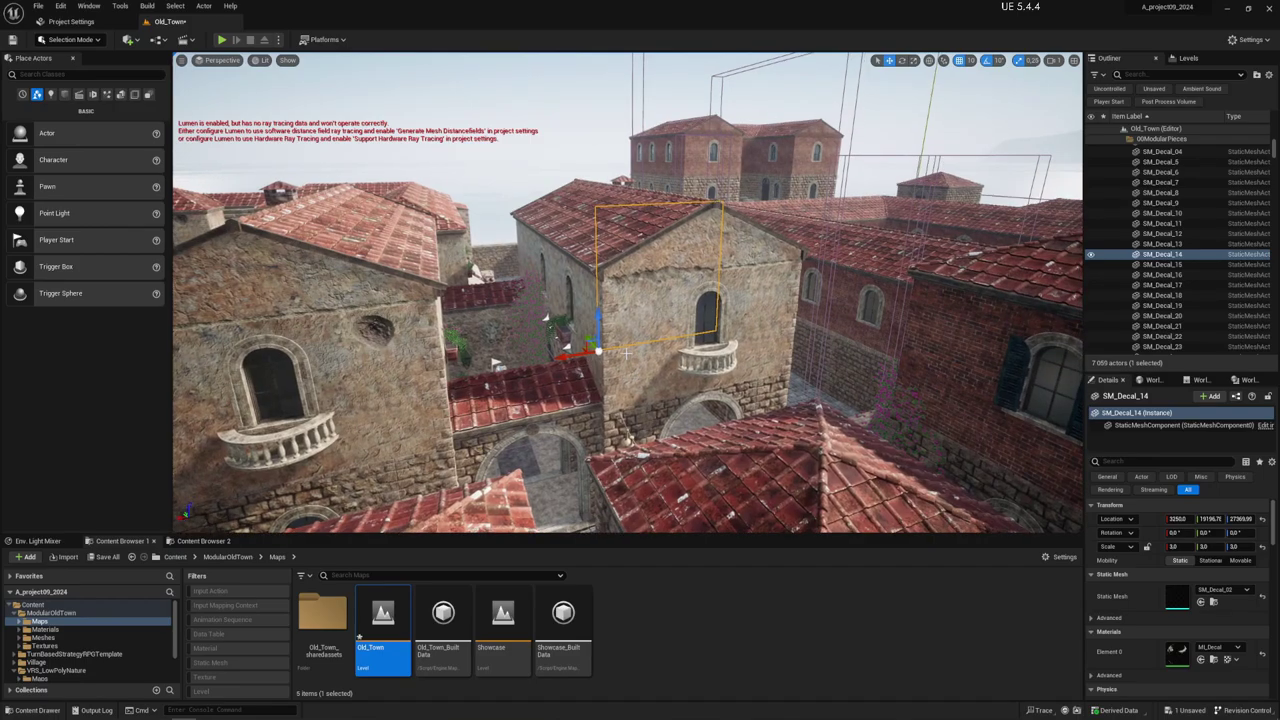
{"action": "right_click_drag", "start_coordinate": [626, 352], "coordinate": [588, 377]}
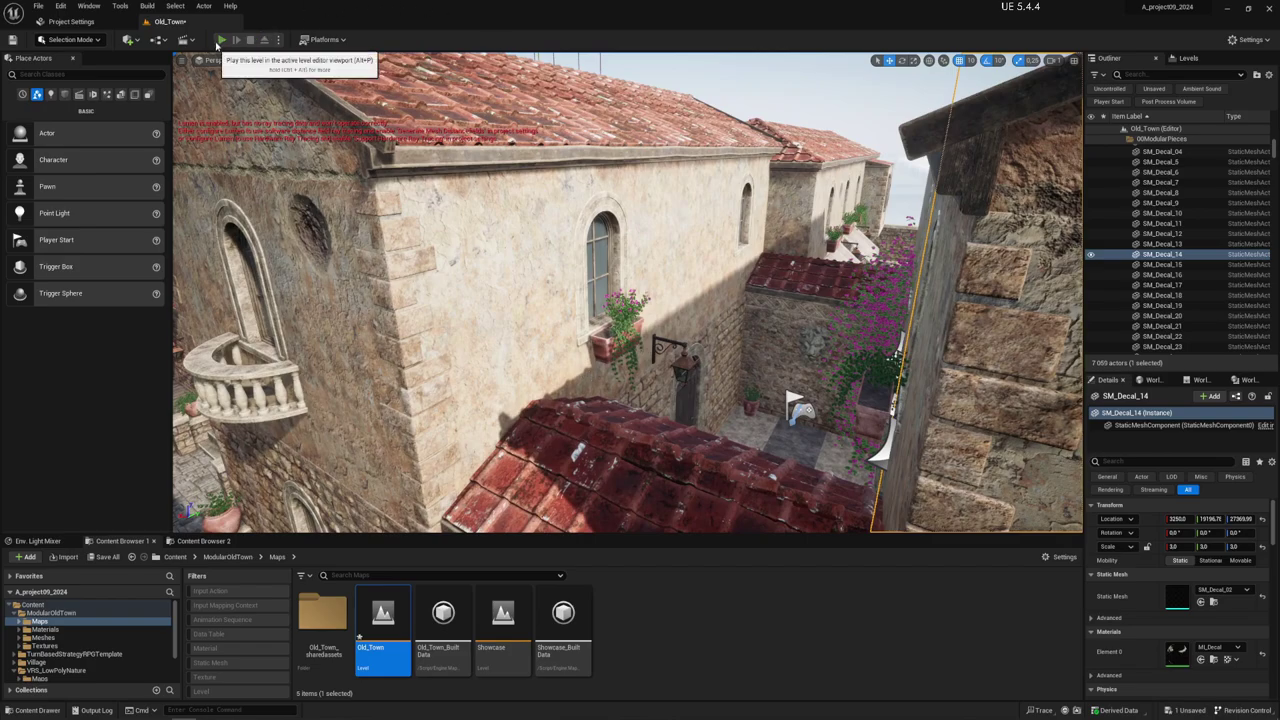
Play Old_Town and cycle through shader complexity, lit, then wireframe views.
{"action": "left_click", "coordinate": [221, 40]}
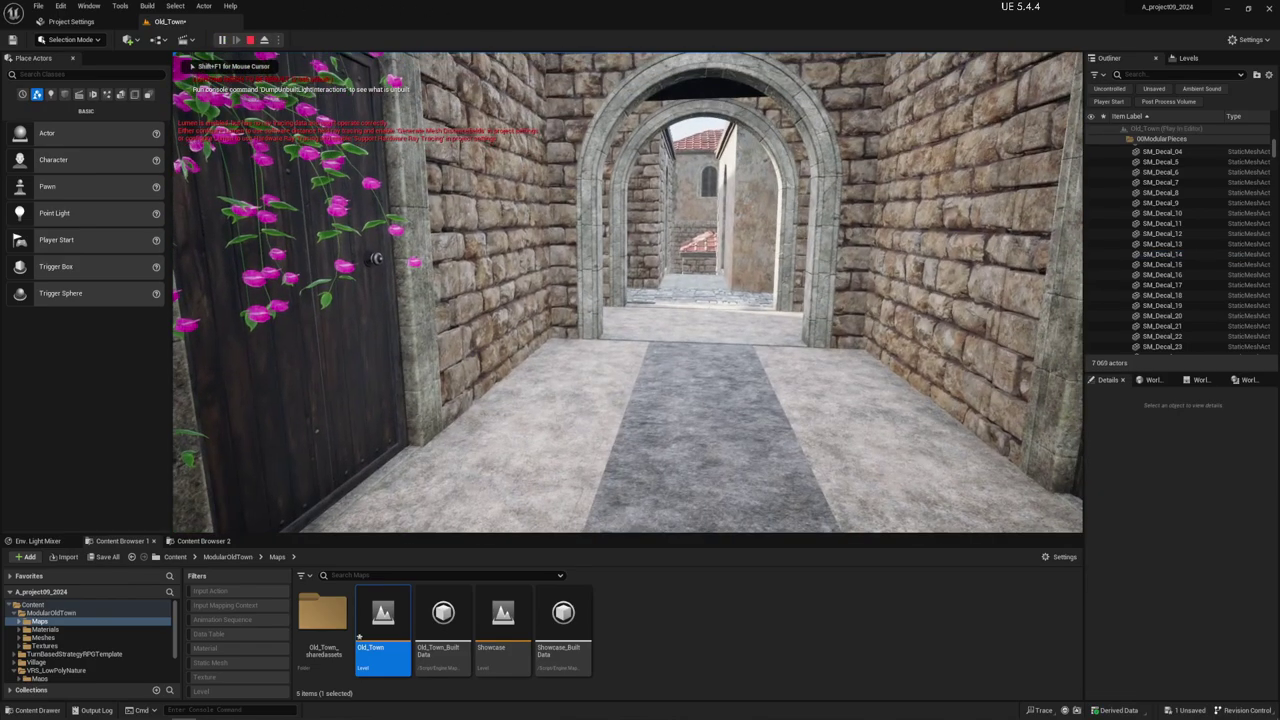
{"action": "key", "text": "F5"}
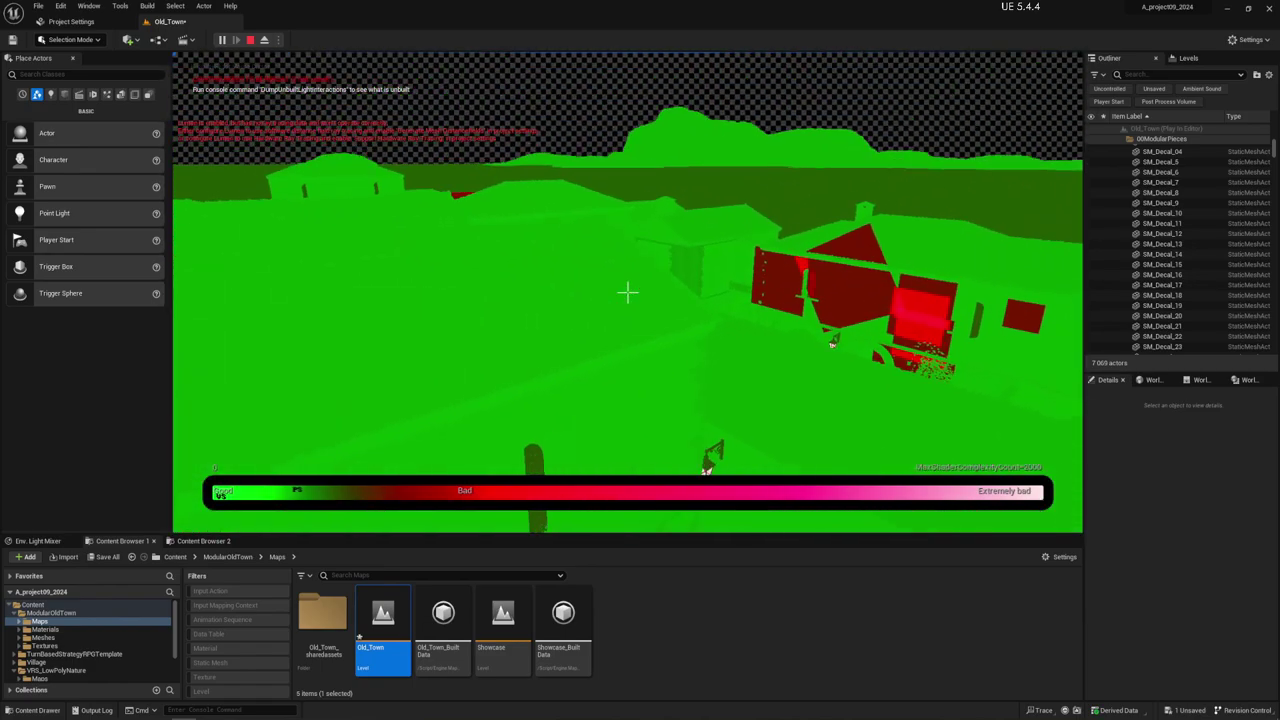
{"action": "key", "text": "F3"}
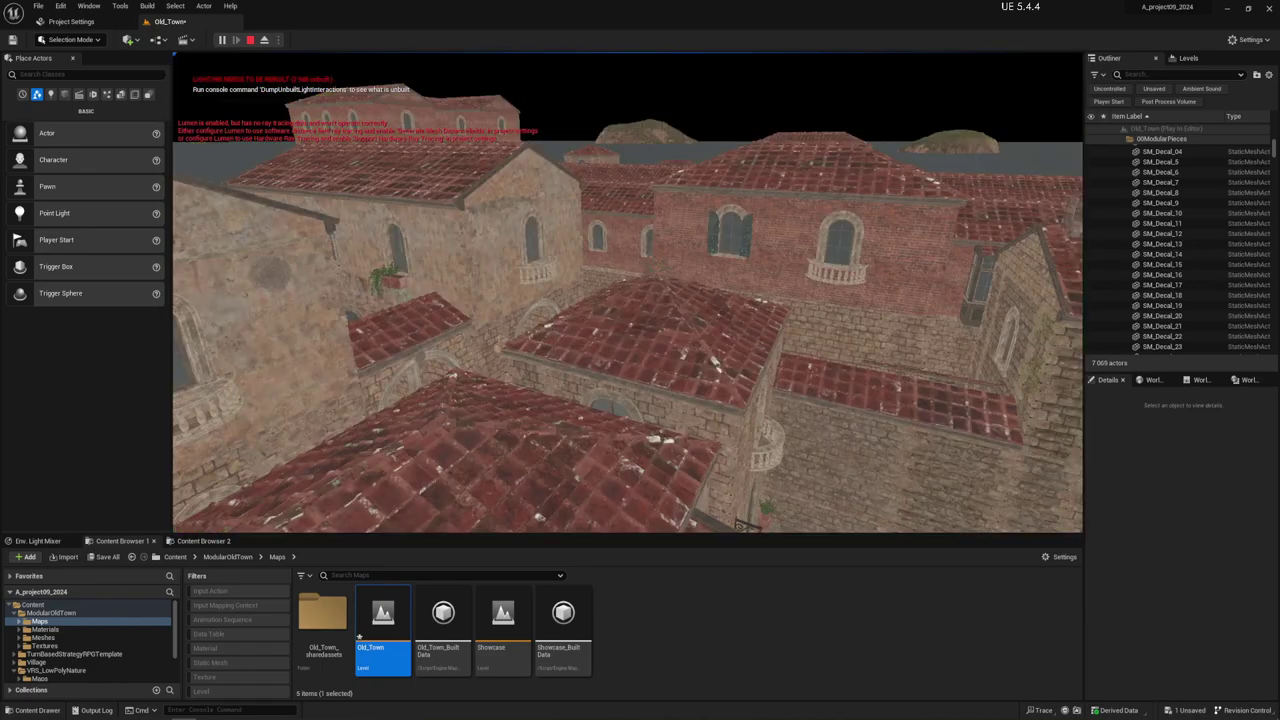
{"action": "key", "text": "F1"}
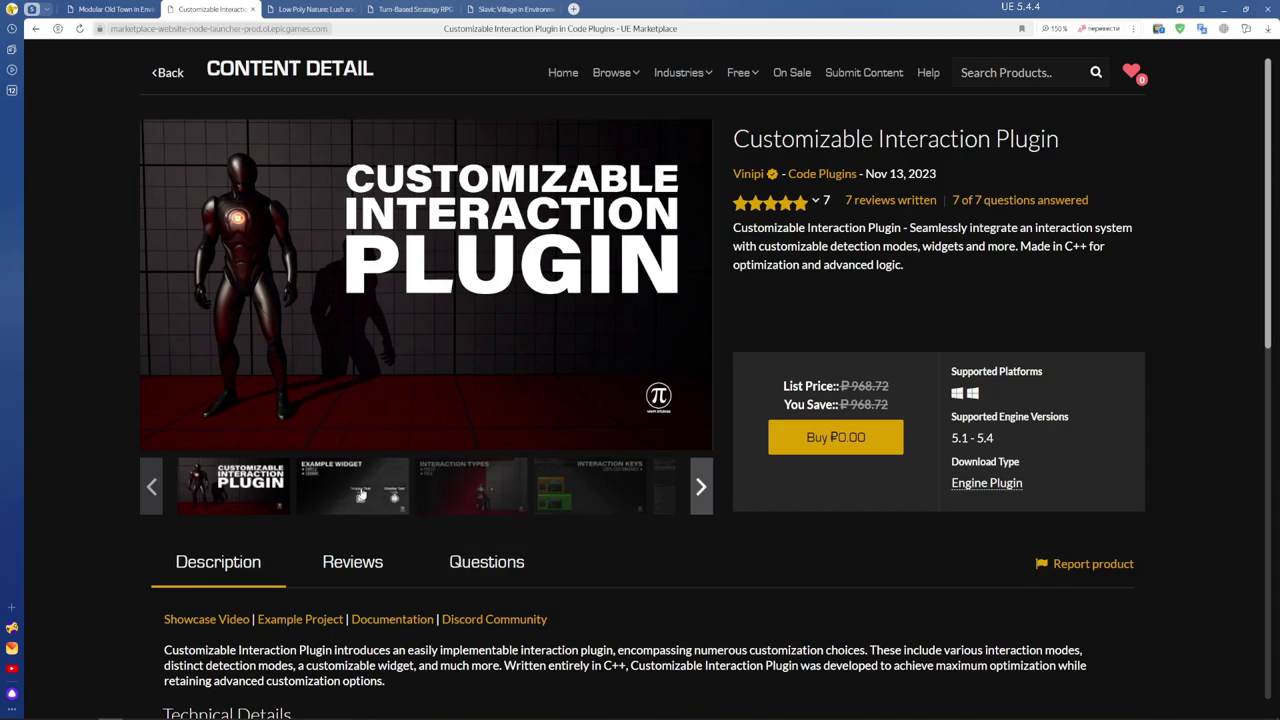
Browse the Example Widget, Interaction Types, Interaction Keys, Demo Project and Made in C++ gallery images.
{"action": "left_click", "coordinate": [361, 494]}
{"action": "left_click", "coordinate": [443, 489]}
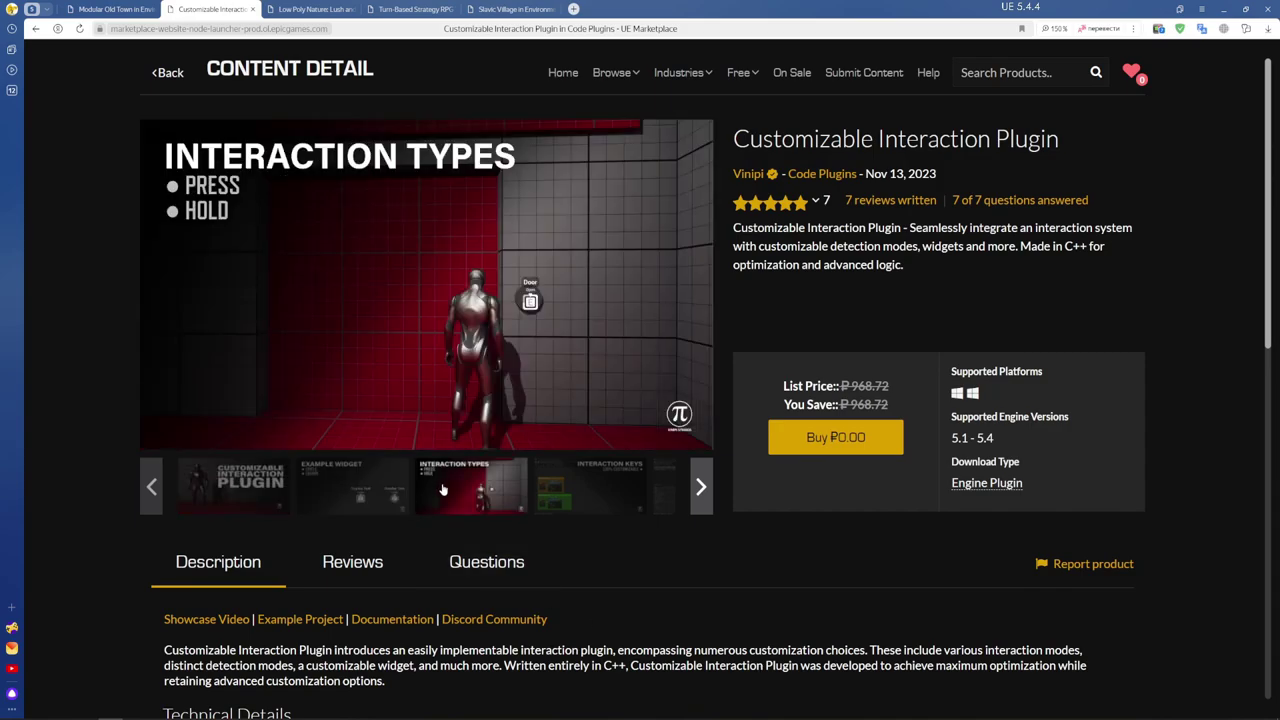
{"action": "left_click", "coordinate": [562, 498]}
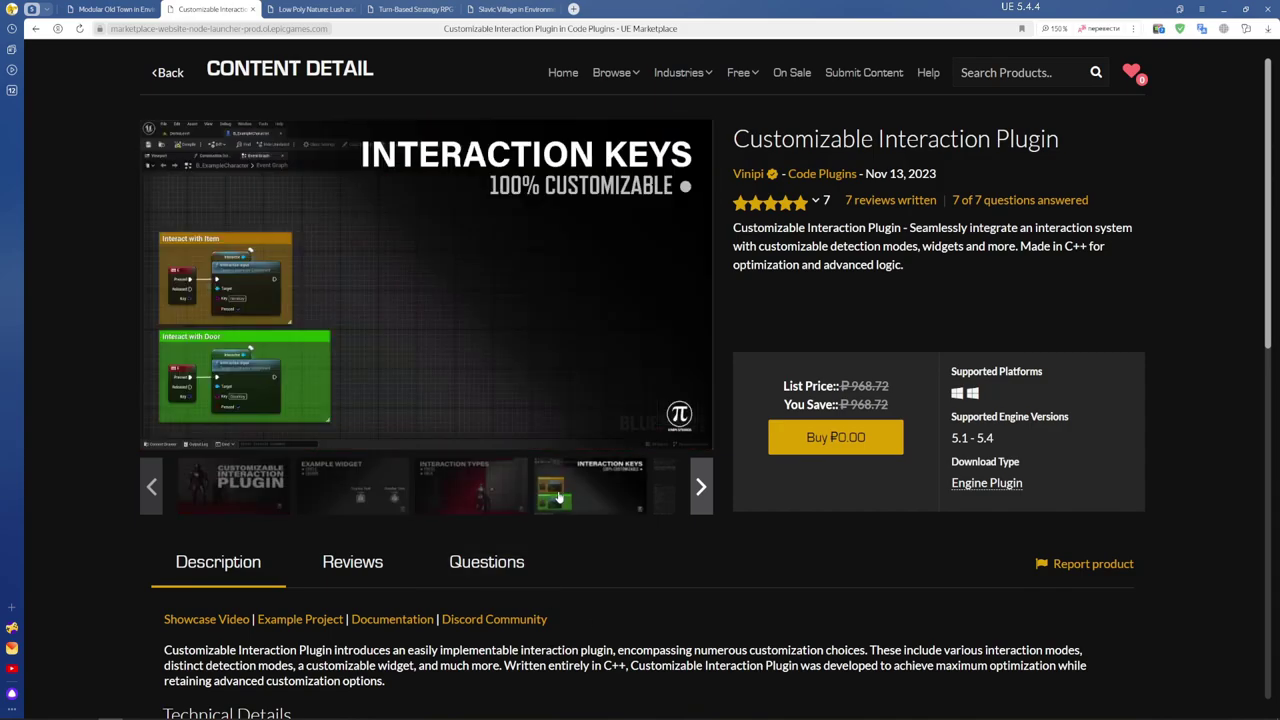
{"action": "left_click", "coordinate": [700, 487]}
{"action": "left_click", "coordinate": [587, 490]}
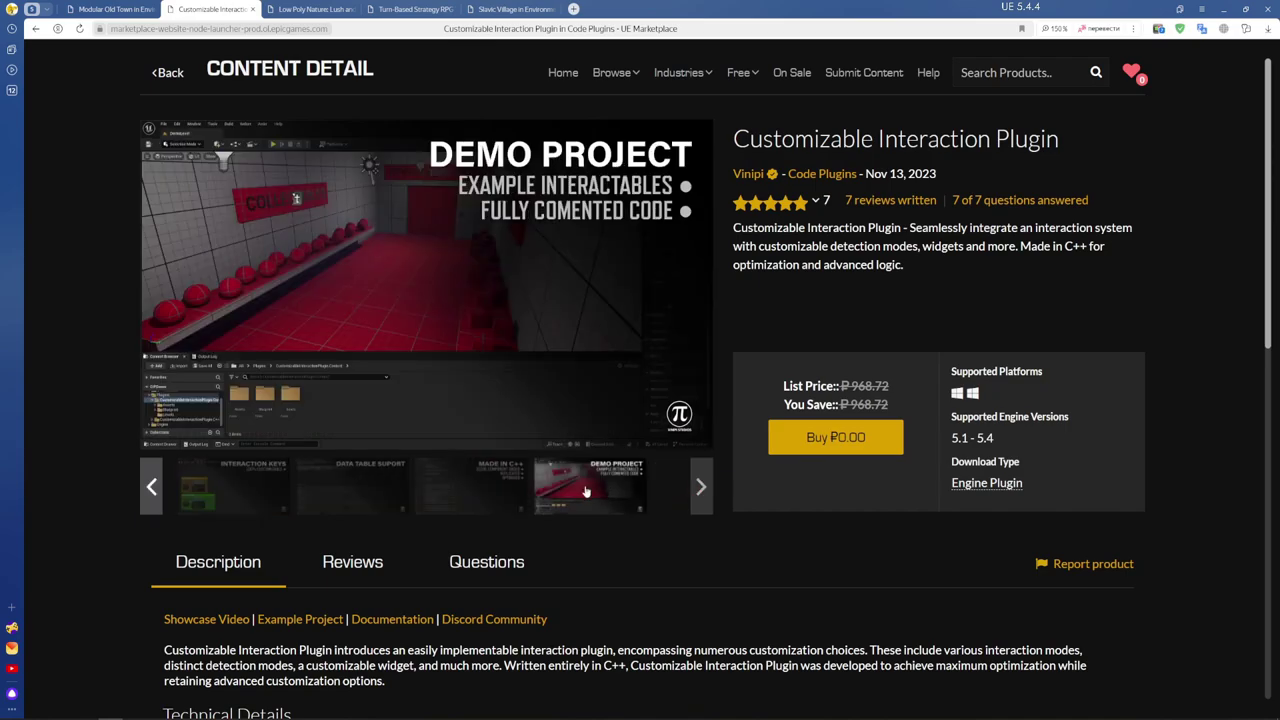
{"action": "left_click", "coordinate": [440, 494]}
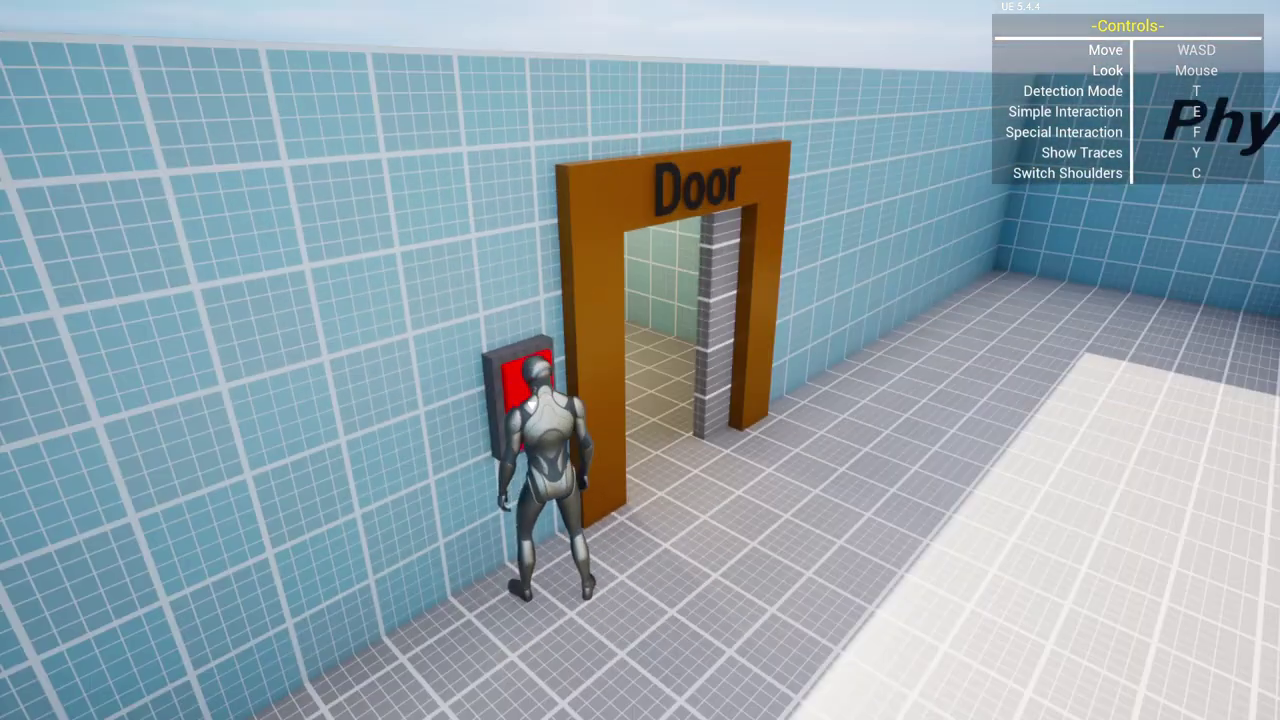
Walk into the tiled Light room and switch its light off at the panel.
{"action": "key", "text": "a"}
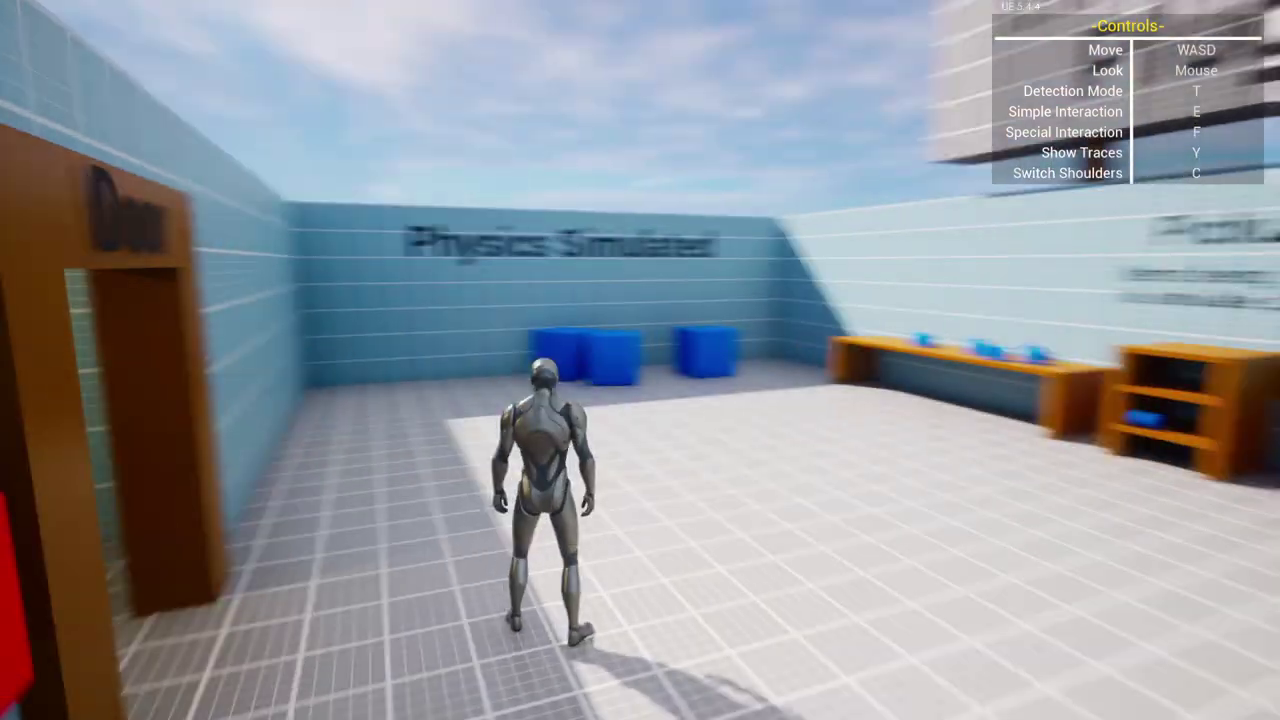
{"action": "key", "text": "w"}
{"action": "key", "text": "w"}
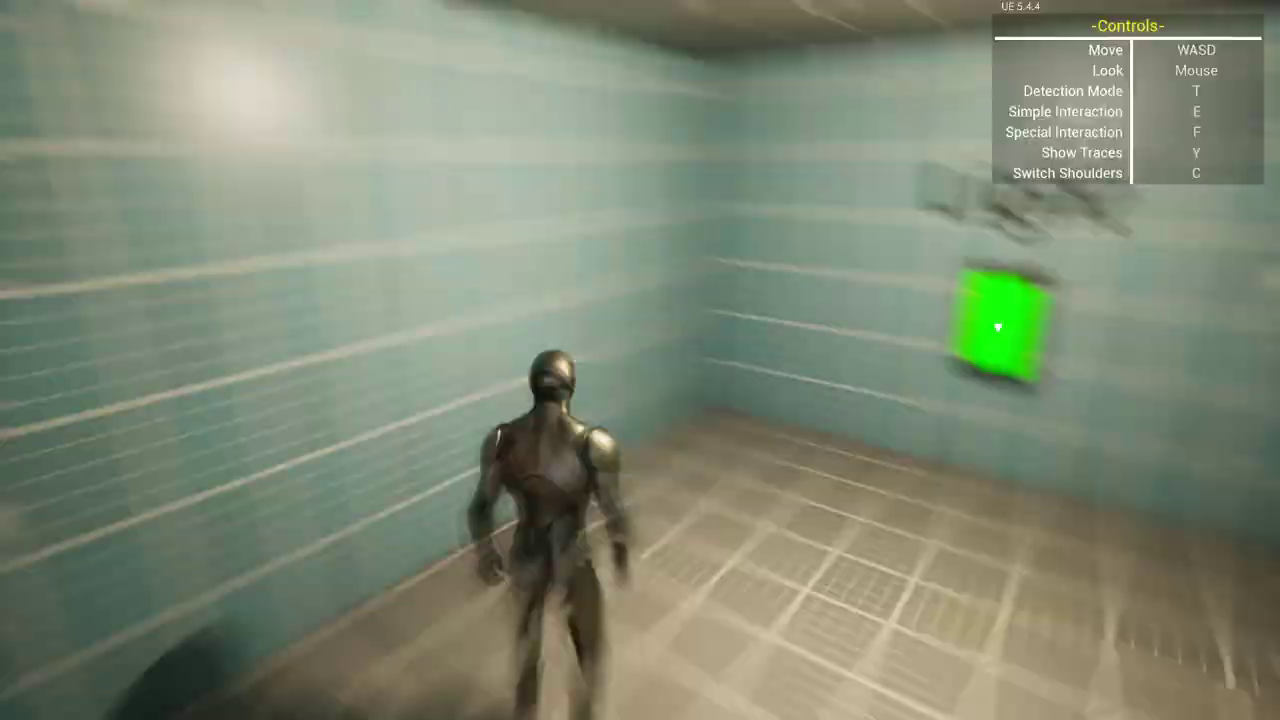
{"action": "key", "text": "w"}
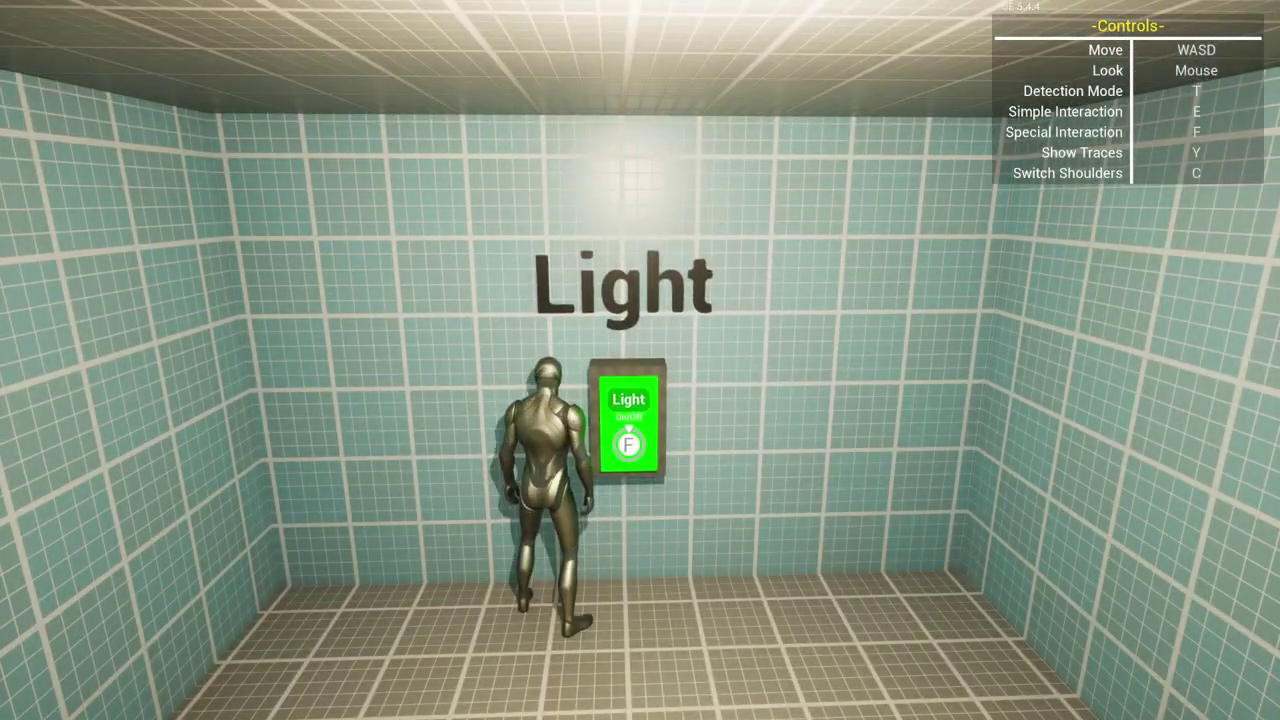
{"action": "key", "text": "f"}
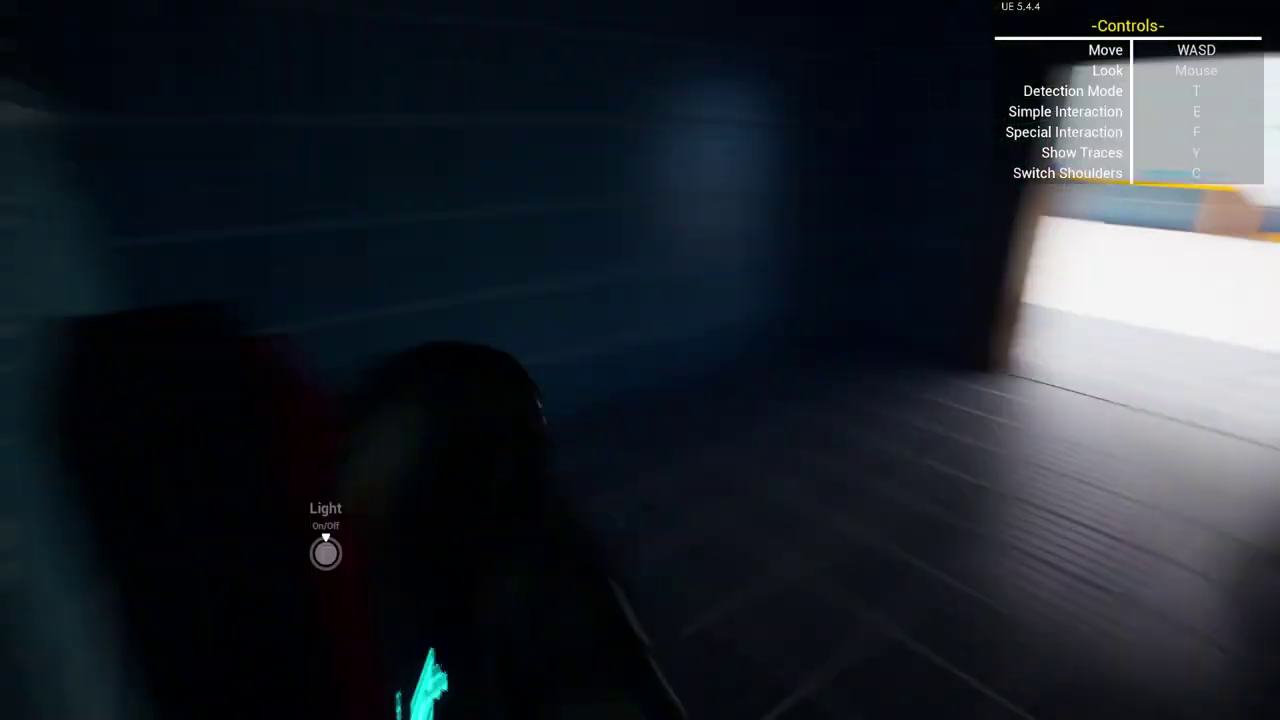
Leave the dark room and walk up to the Door panel to show its prompt.
{"action": "key", "text": "w"}
{"action": "key", "text": "w"}
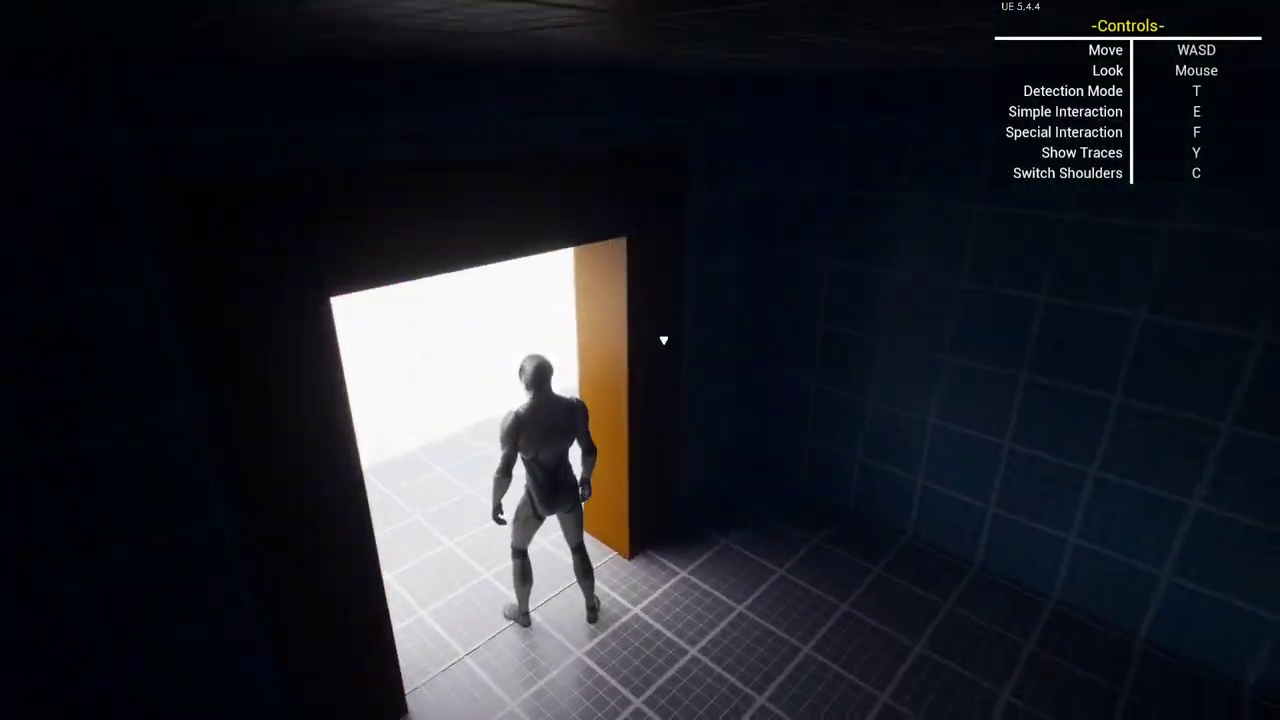
{"action": "key", "text": "w"}
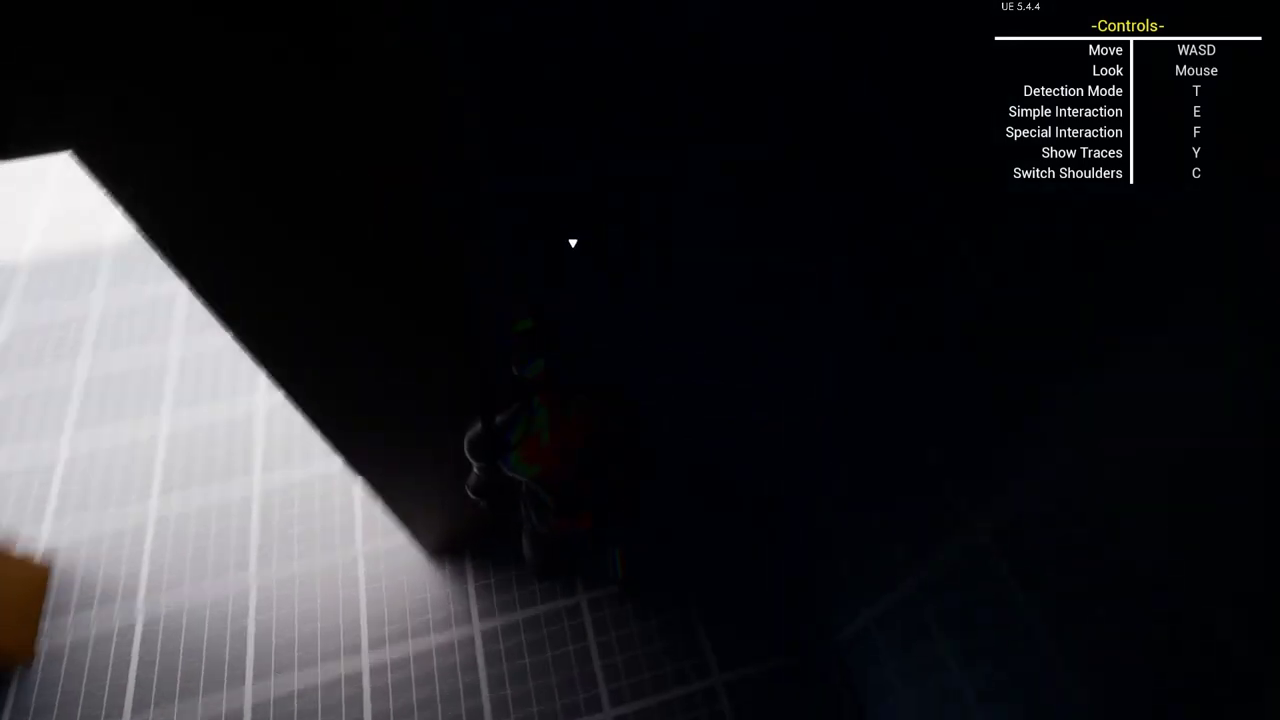
{"action": "key", "text": "w"}
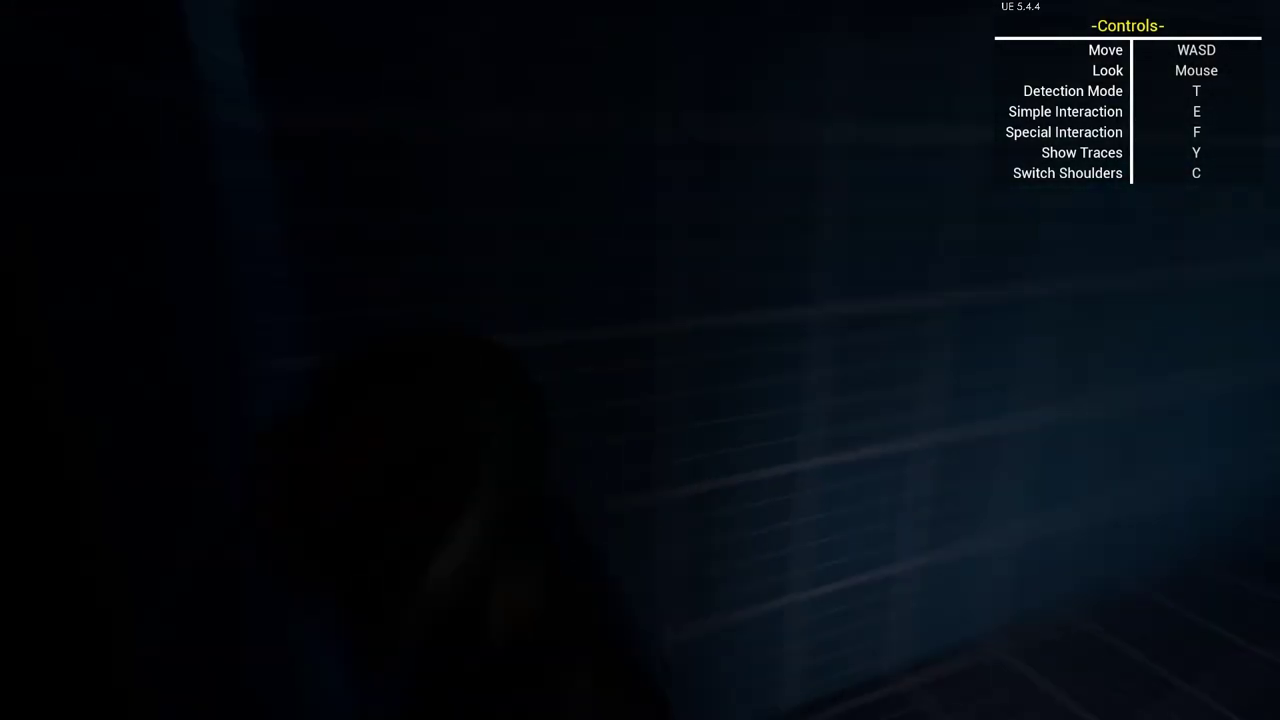
{"action": "key", "text": "w"}
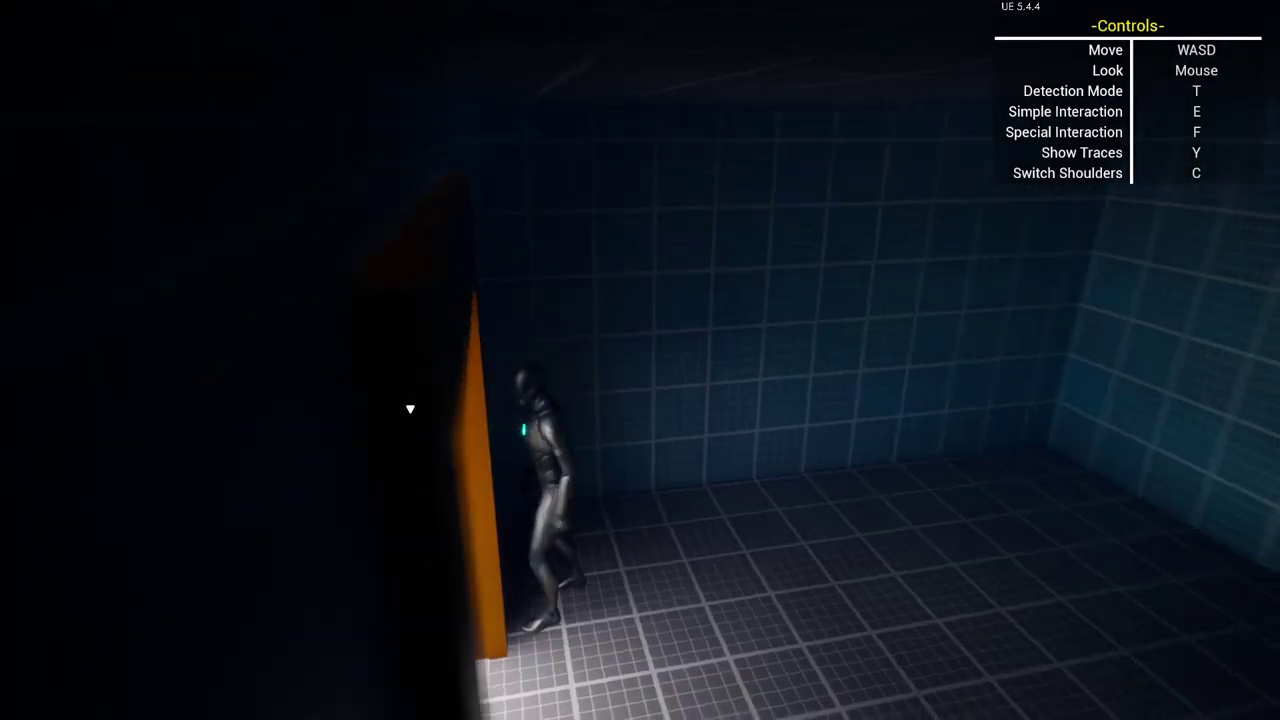
{"action": "key", "text": "s"}
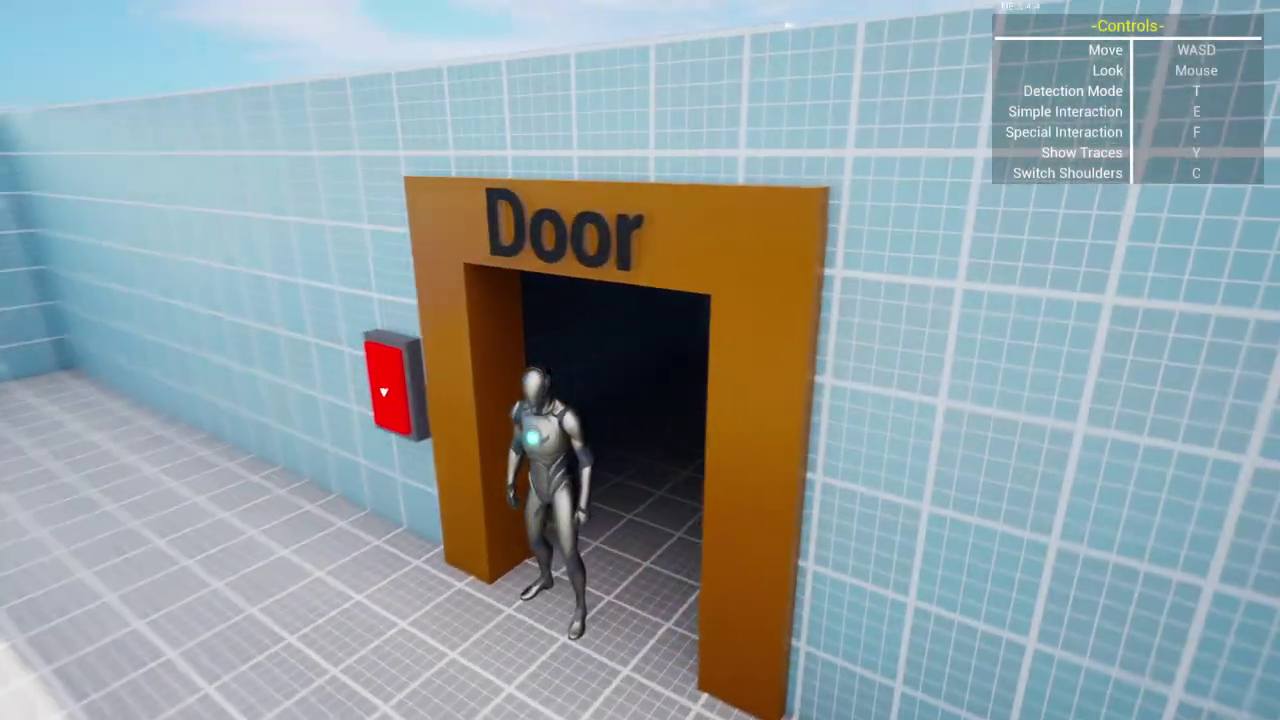
{"action": "key", "text": "a"}
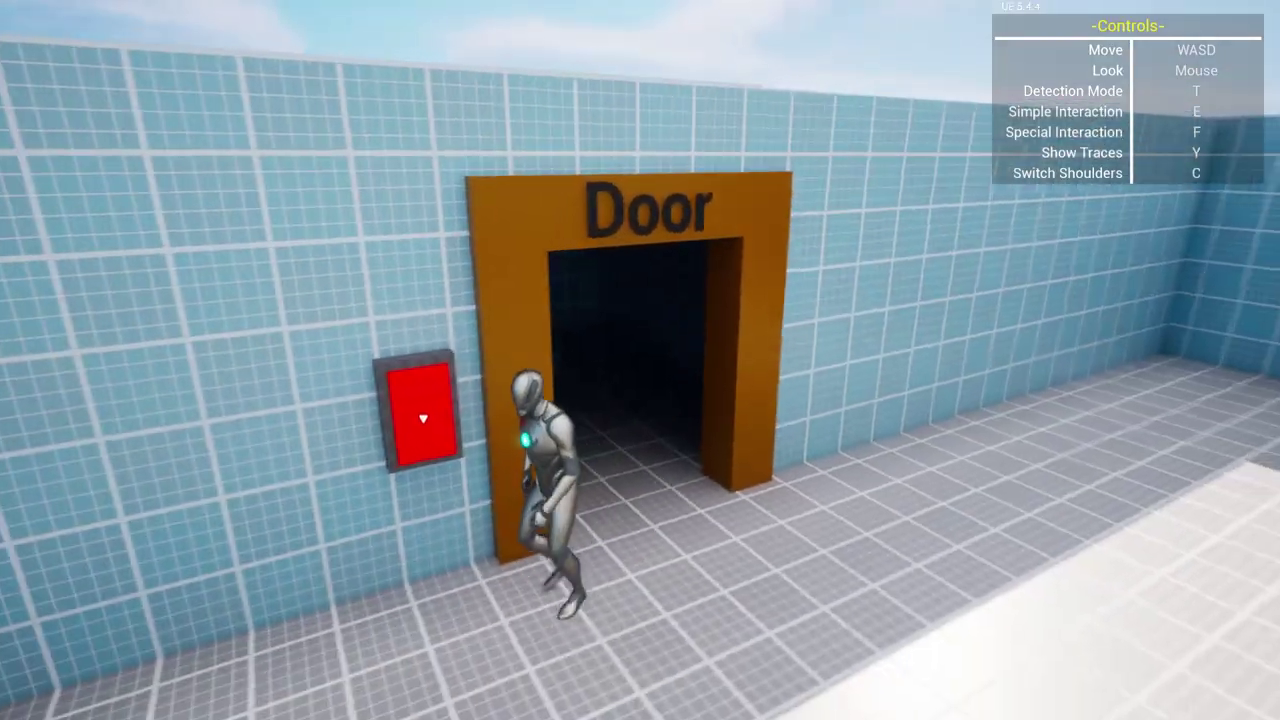
{"action": "key", "text": "s"}
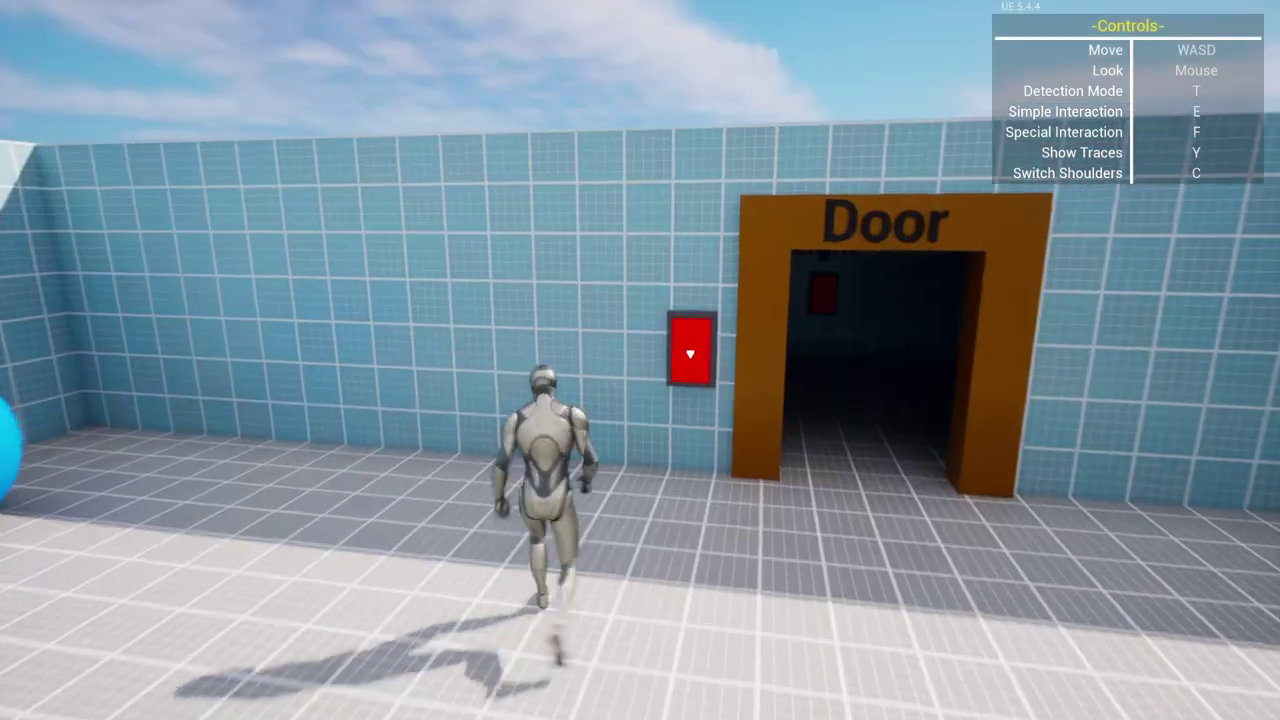
{"action": "key", "text": "w"}
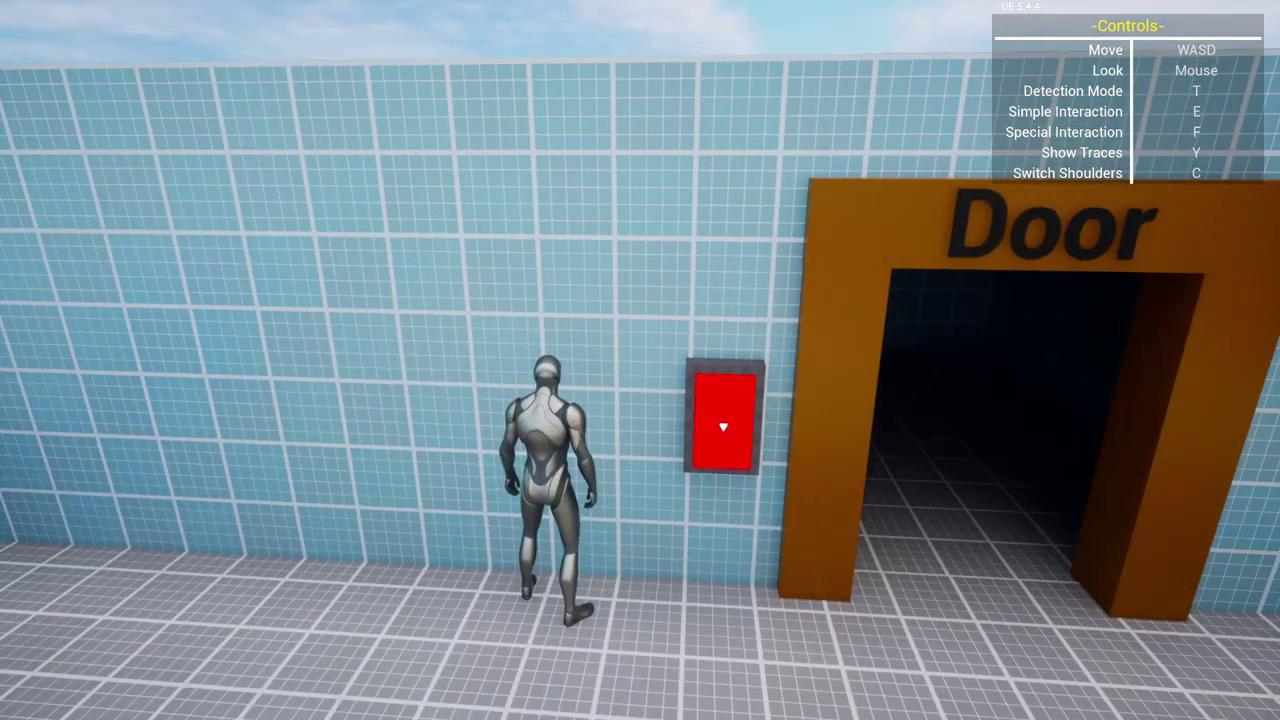
{"action": "key", "text": "d"}
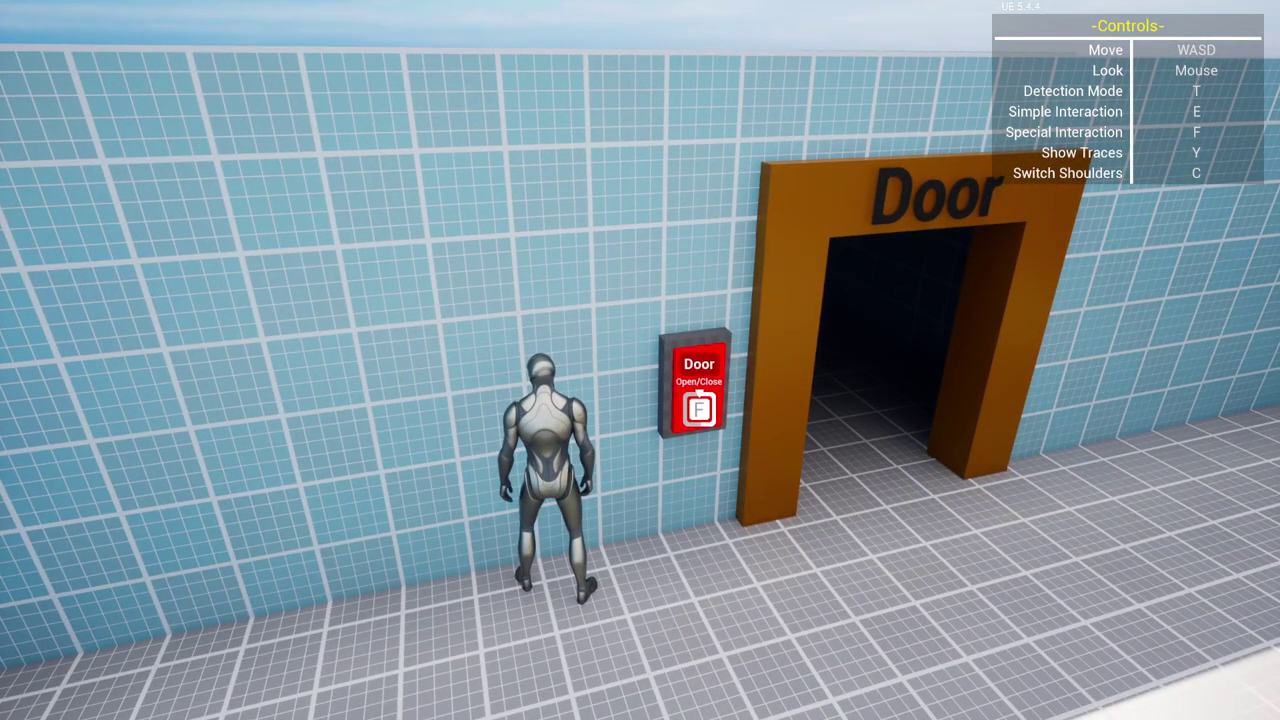
Run back toward the pickups and Physics Simulated area.
{"action": "key", "text": "w"}
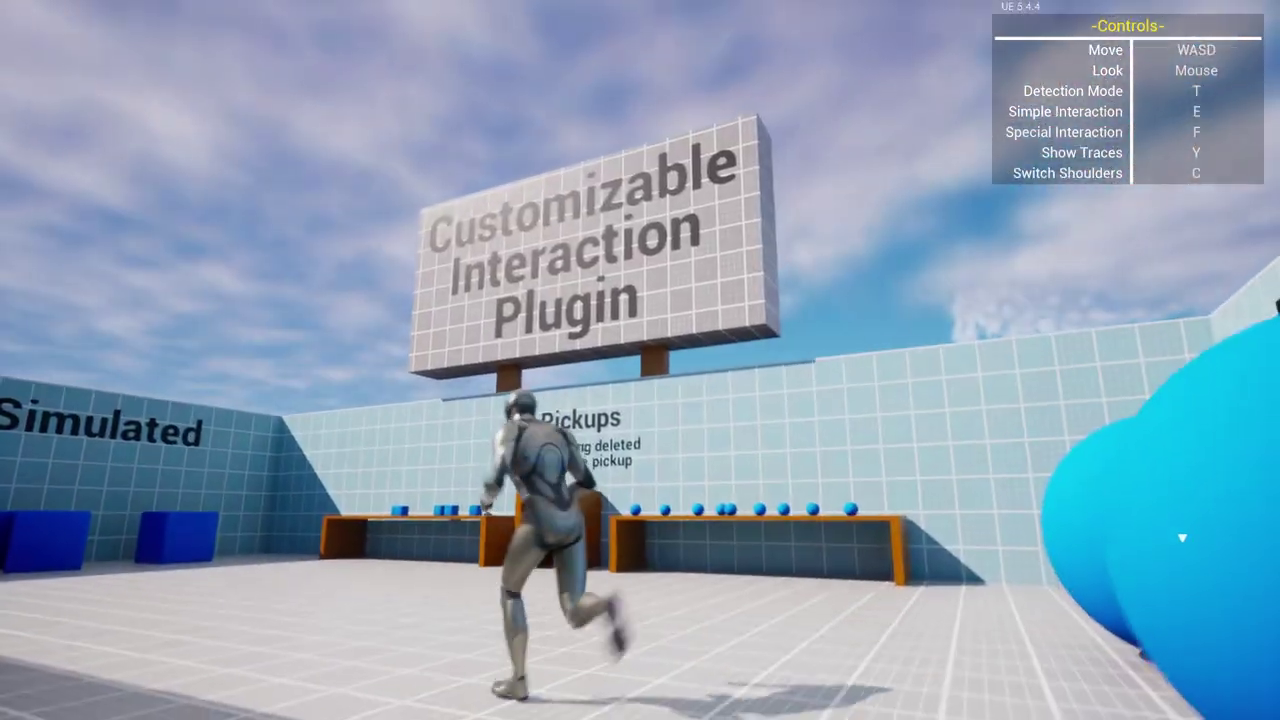
{"action": "key", "text": "w"}
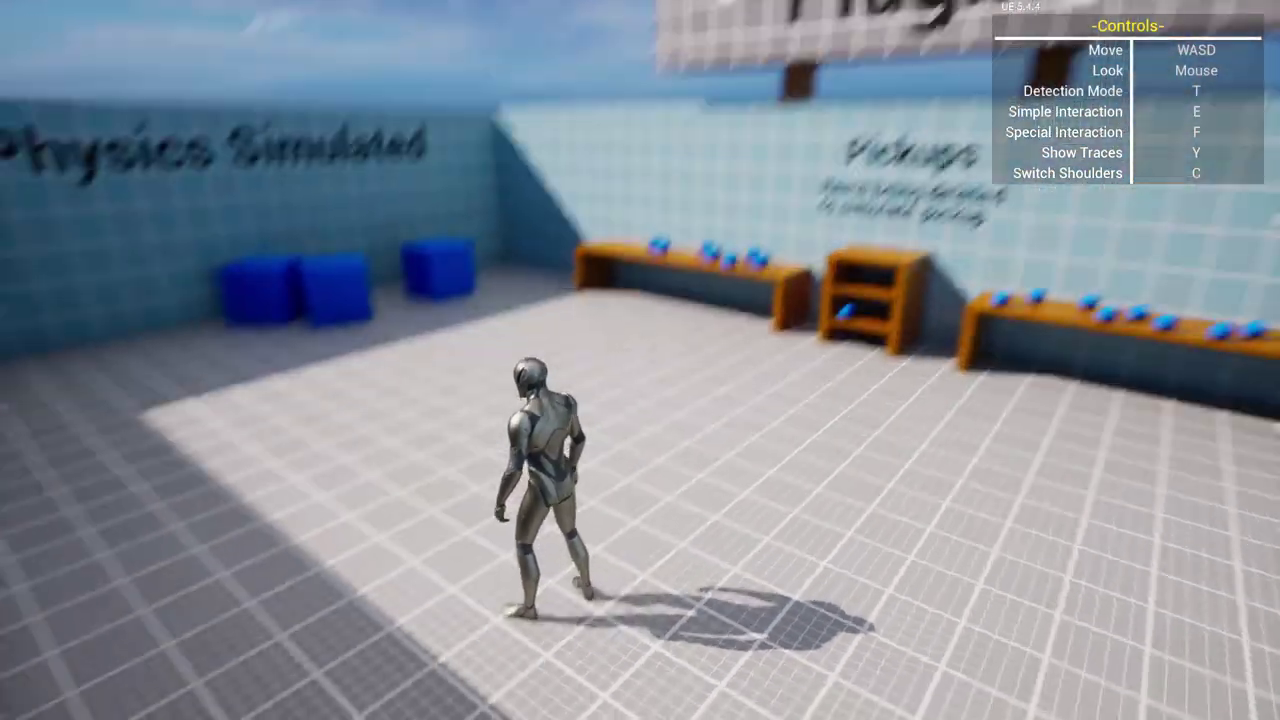
{"action": "key", "text": "w"}
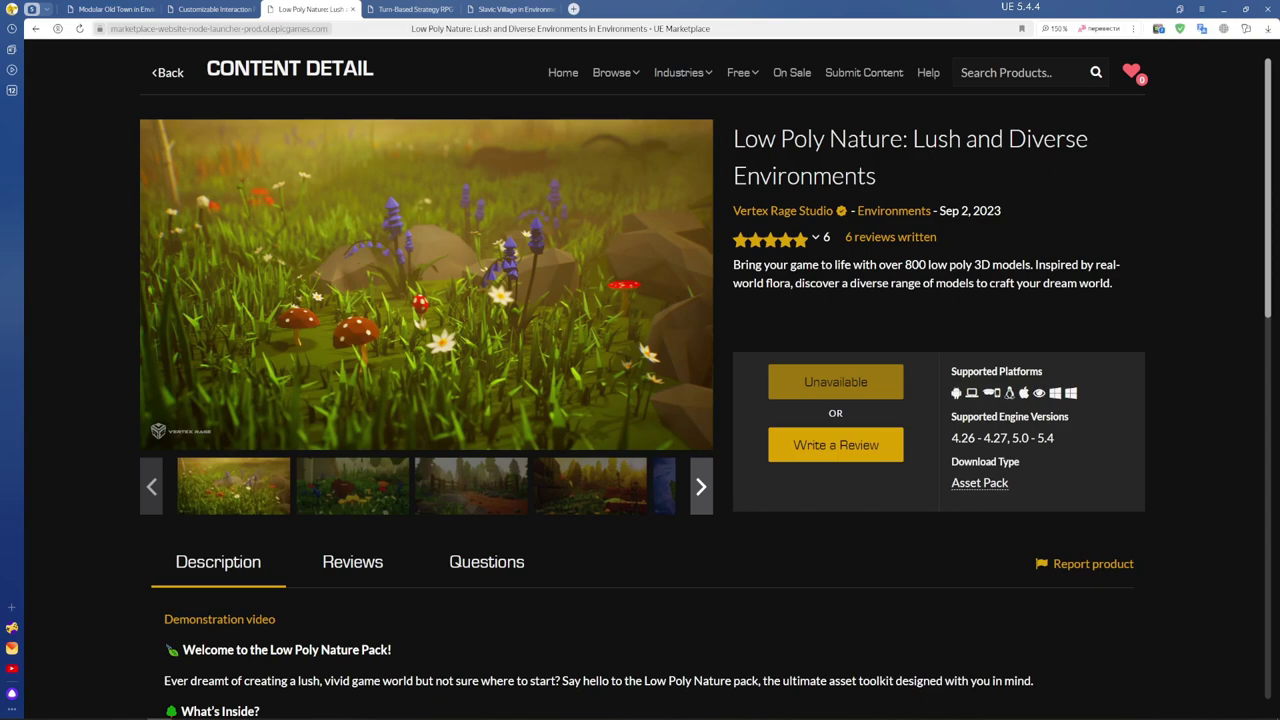
Advance the Low Poly Nature gallery past the island and forest images to Bluebells (9).
{"action": "left_click", "coordinate": [407, 493]}
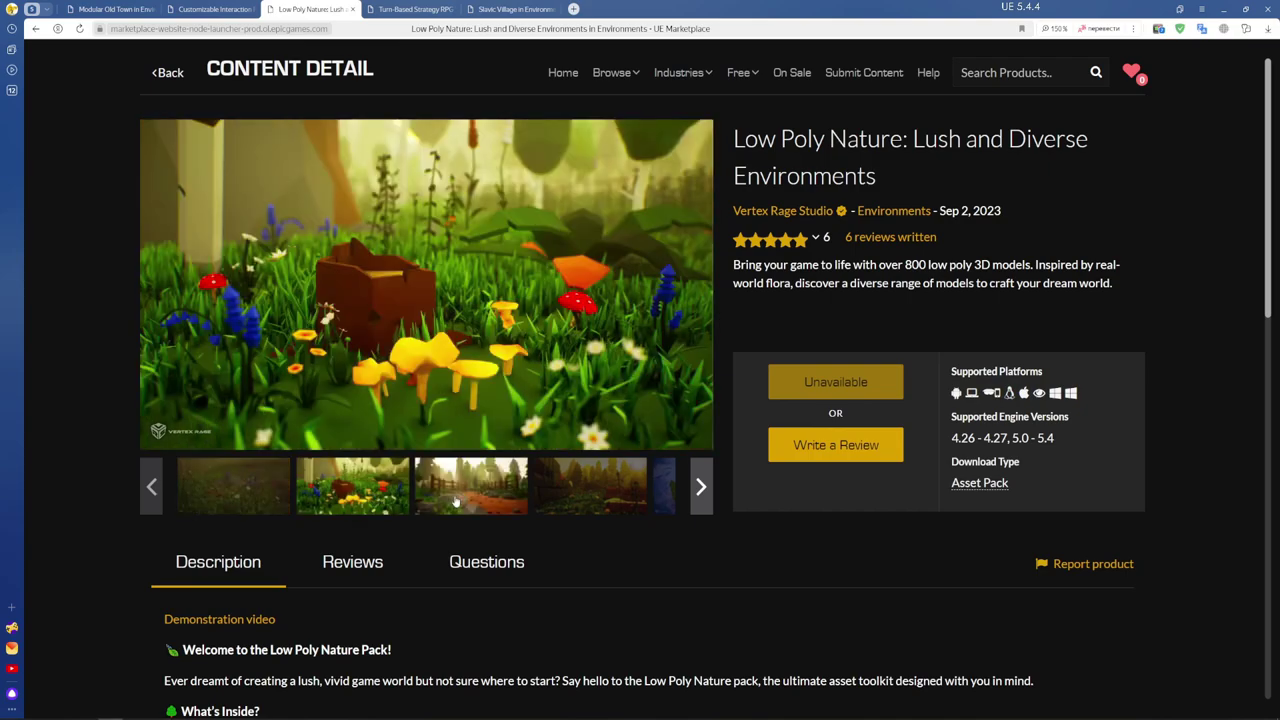
{"action": "left_click", "coordinate": [699, 490]}
{"action": "left_click", "coordinate": [699, 490]}
{"action": "left_click", "coordinate": [695, 494]}
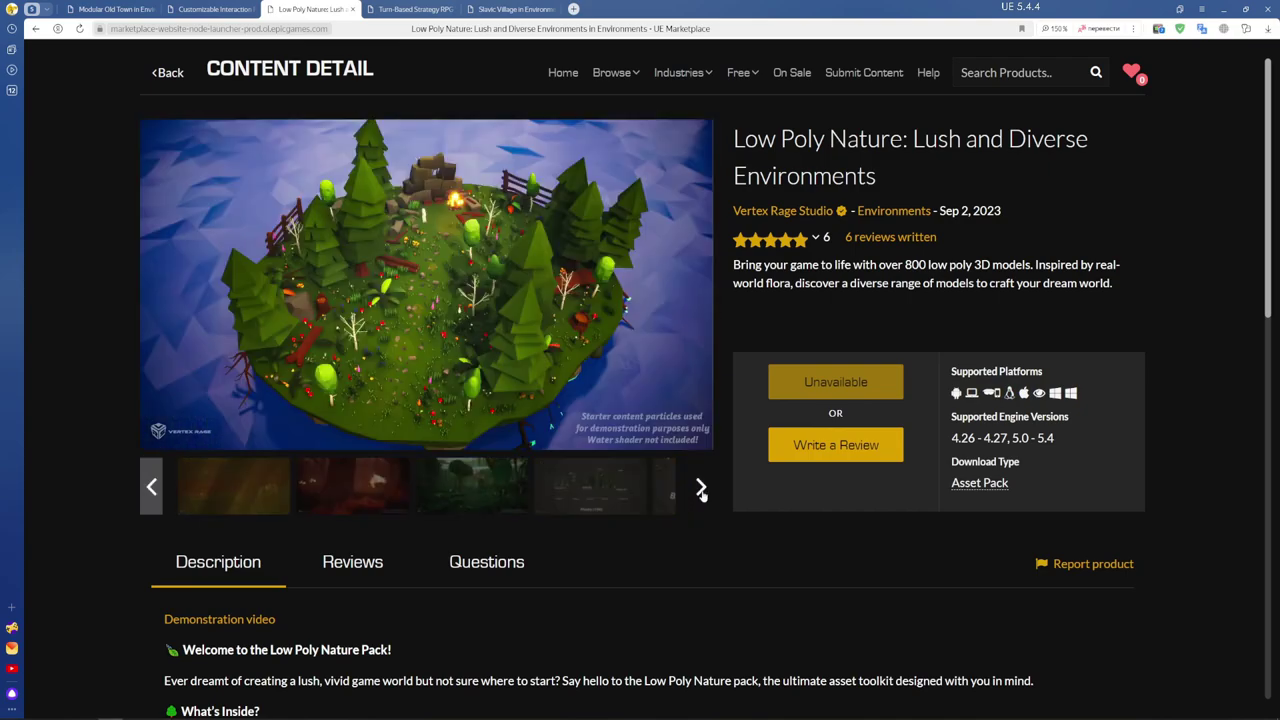
{"action": "left_click", "coordinate": [582, 487]}
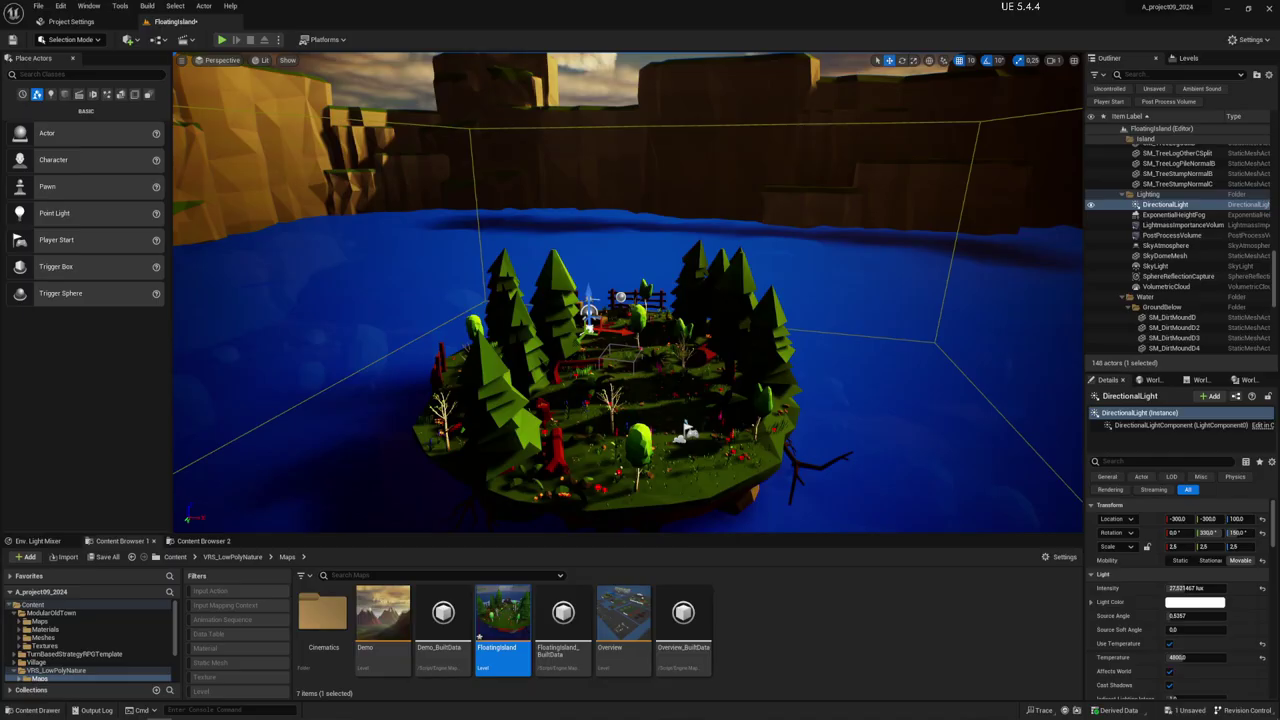
Fly the camera among the island's trees, fence, cliffs and water, then start Play.
{"action": "mouse_move", "coordinate": [640, 300]}
{"action": "right_mouse_down"}
{"action": "mouse_move", "coordinate": [600, 320]}
{"action": "mouse_move", "coordinate": [640, 300]}
{"action": "right_mouse_up"}
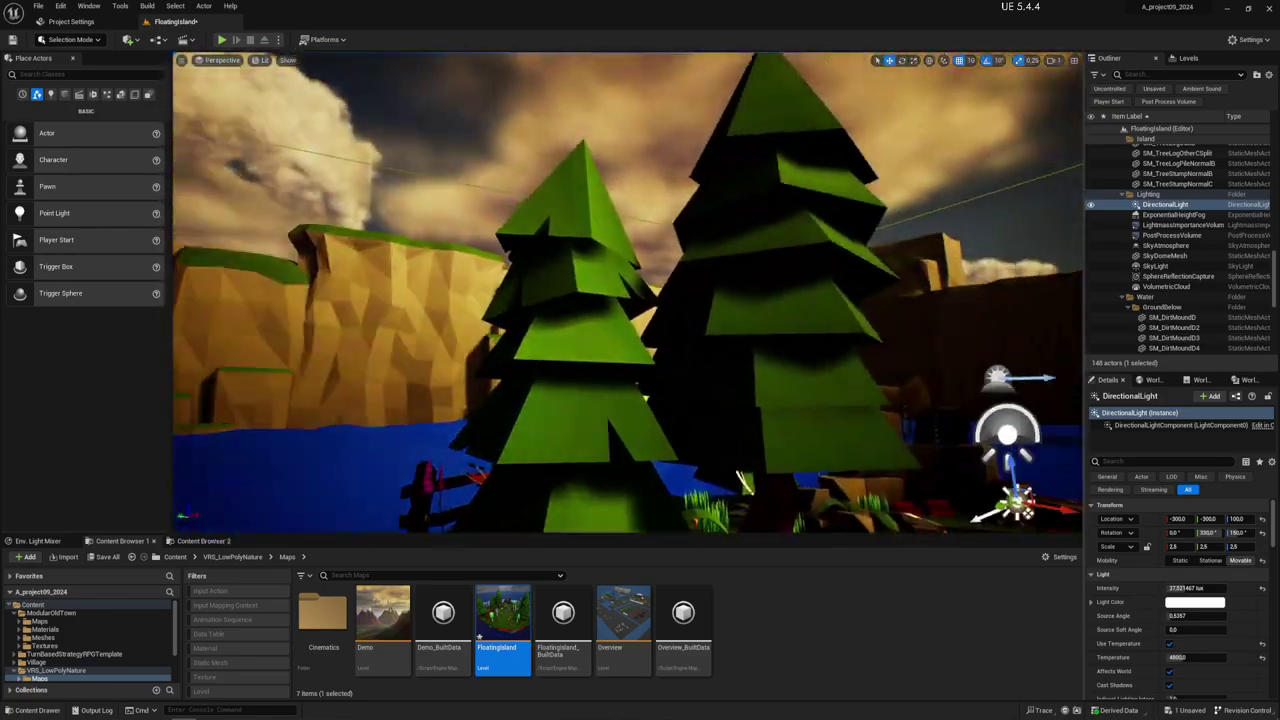
{"action": "right_click_drag", "start_coordinate": [640, 300], "coordinate": [640, 300]}
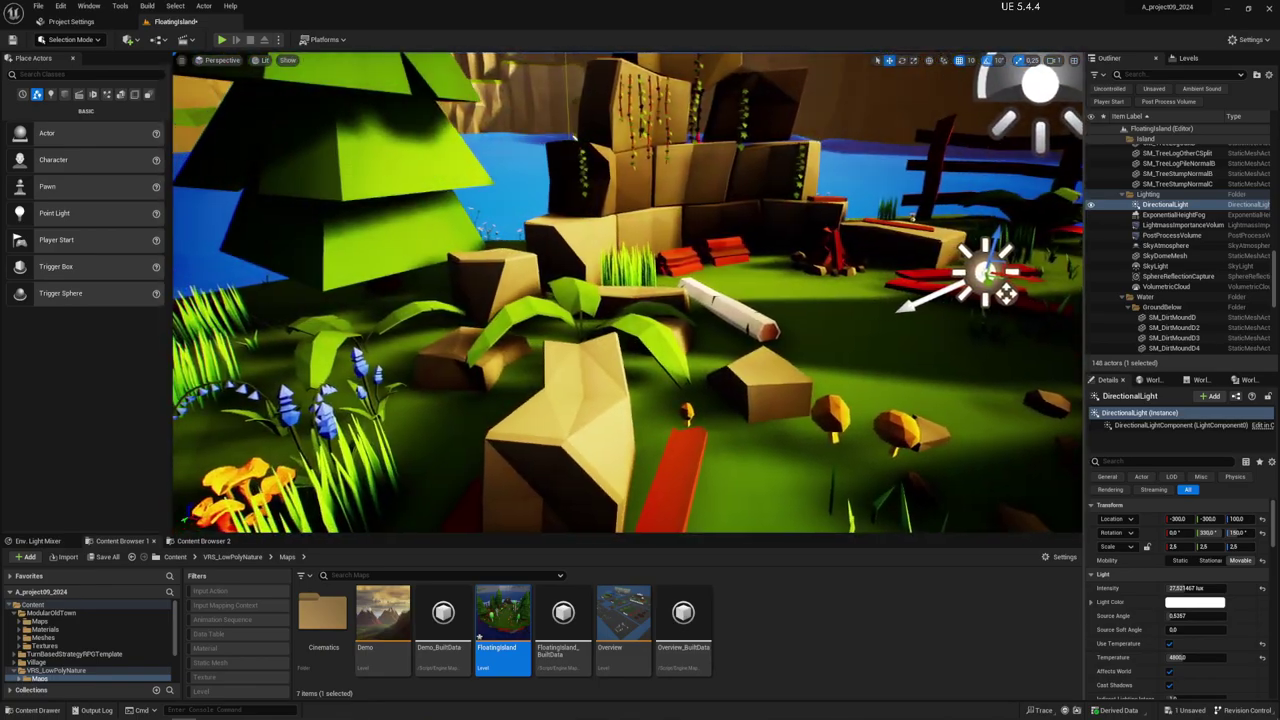
{"action": "right_click_drag", "start_coordinate": [804, 244], "coordinate": [804, 244]}
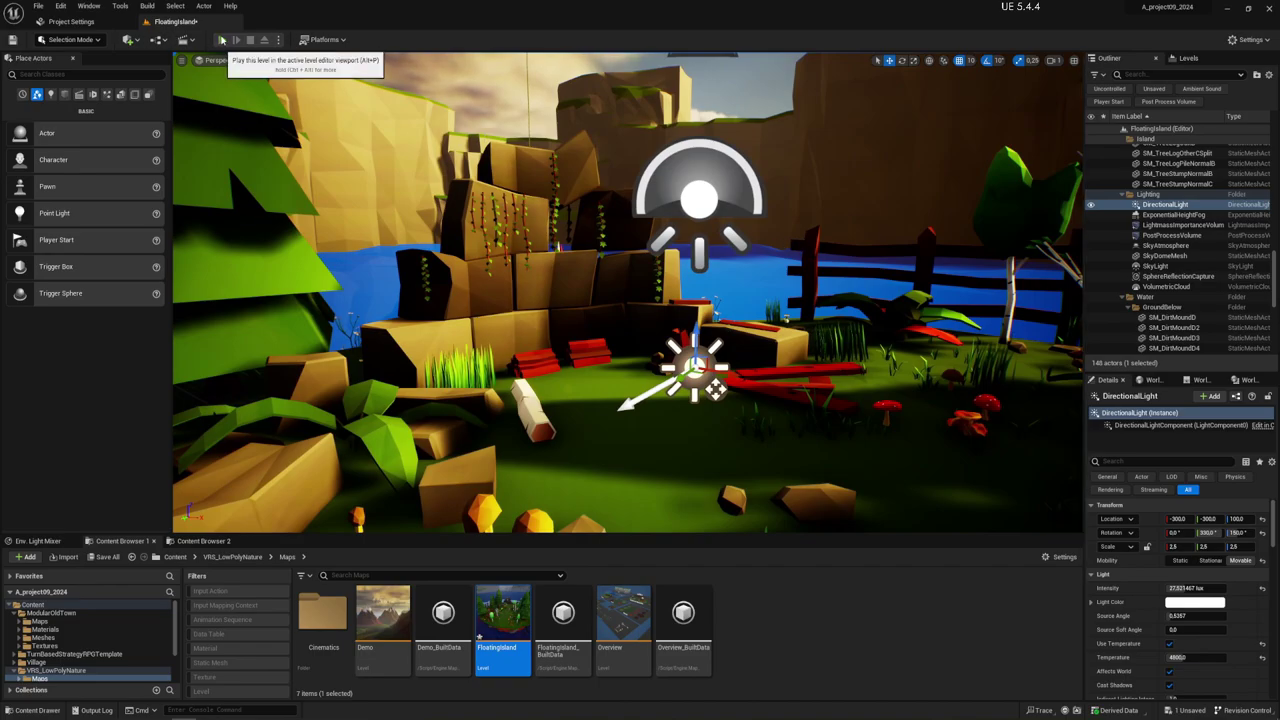
{"action": "left_click", "coordinate": [222, 40]}
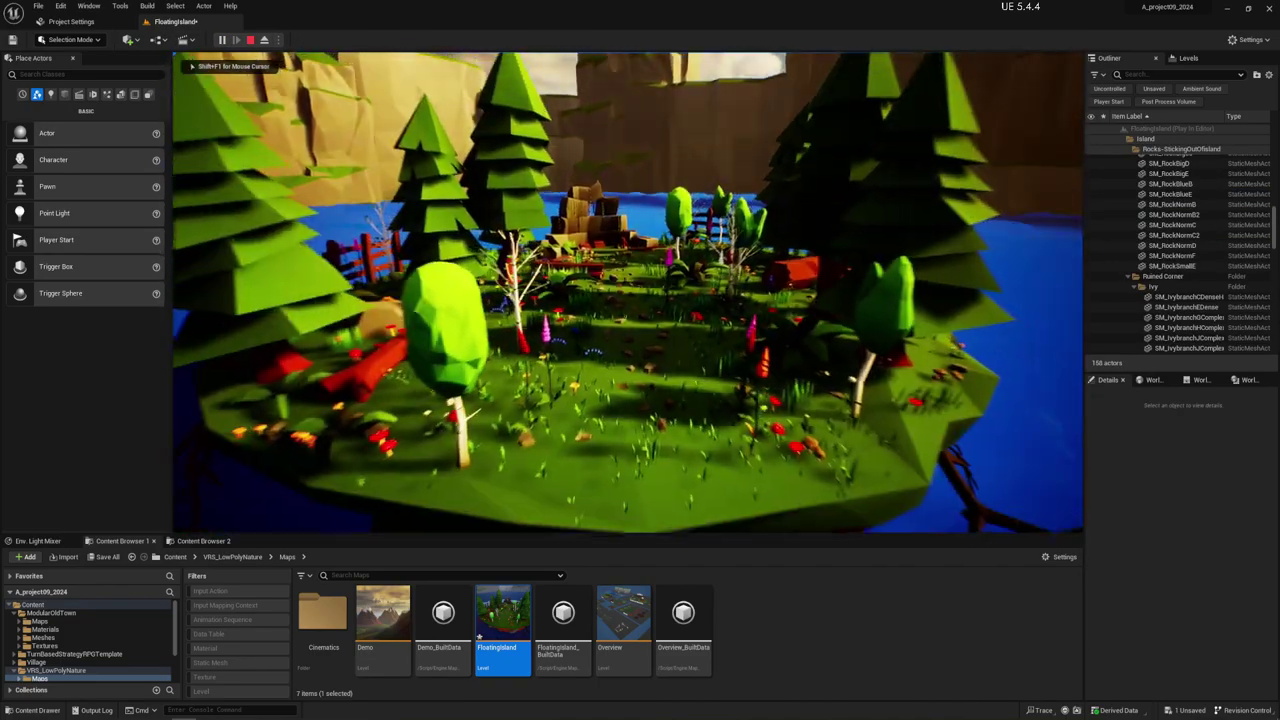
Switch the running FloatingIsland view to shader complexity with F5.
{"action": "key", "text": "F5"}
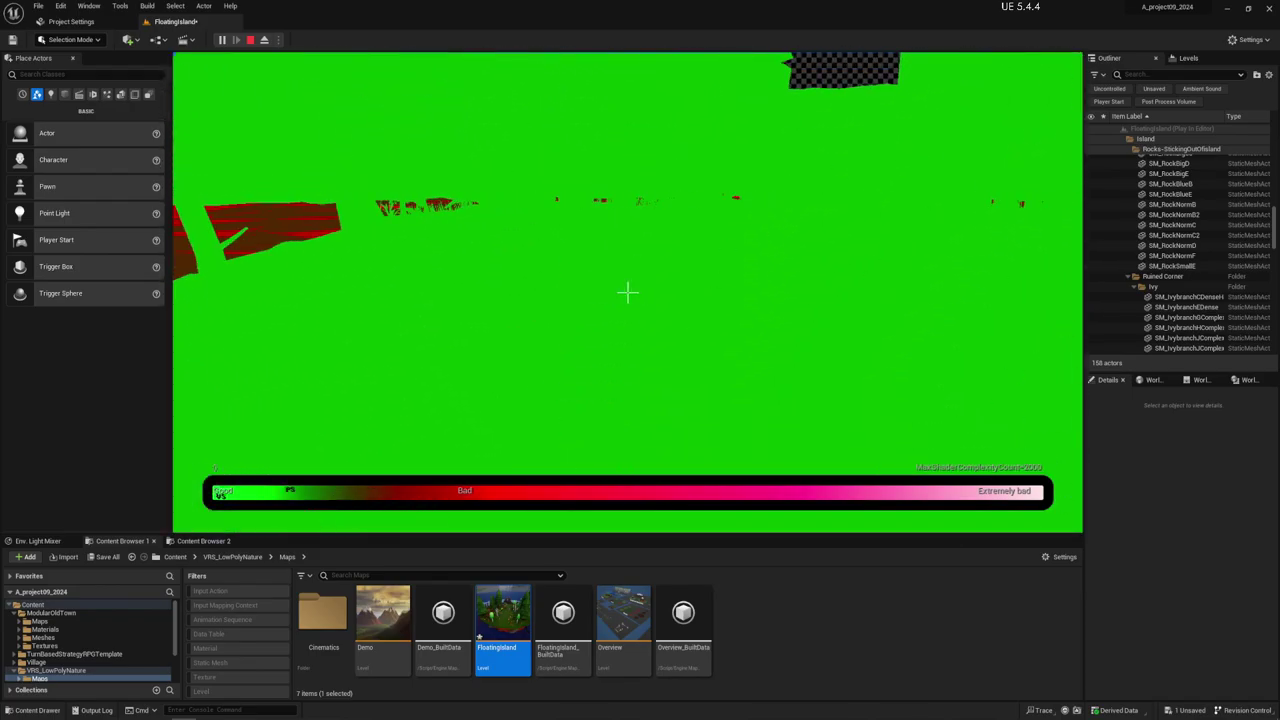
Switch the running FloatingIsland view to wireframe with F1.
{"action": "key", "text": "F1"}
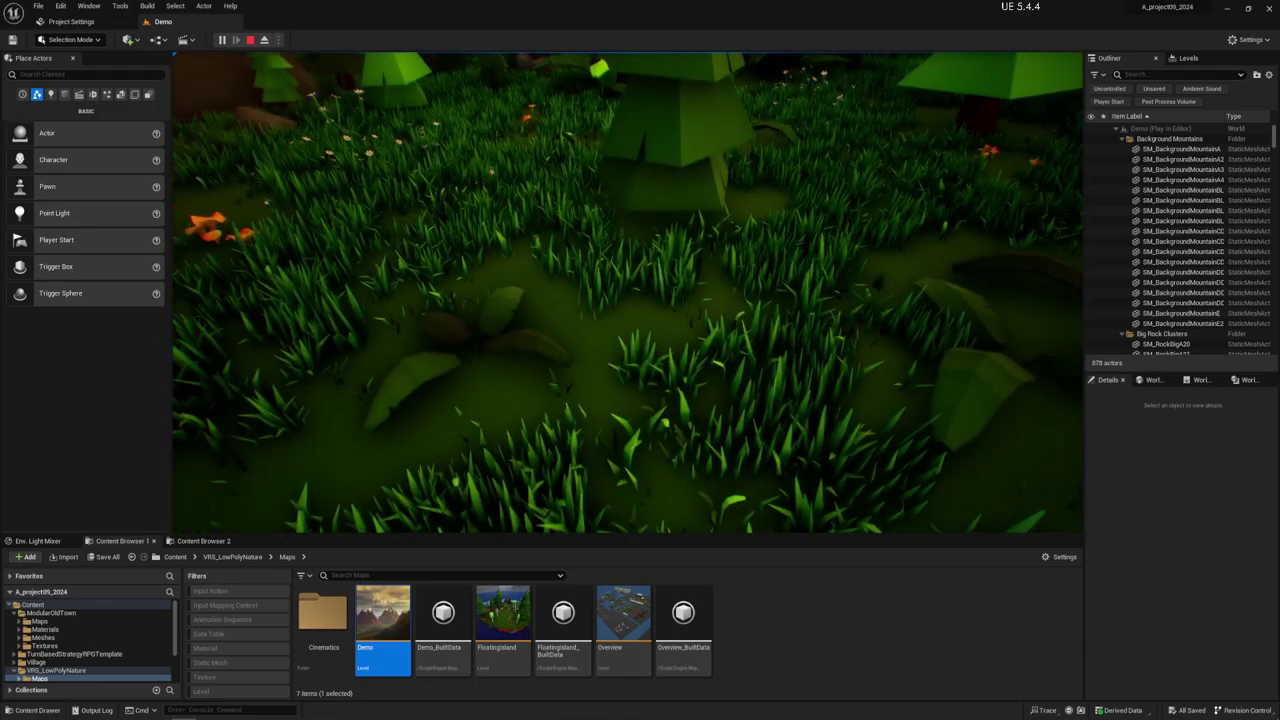
Show the Demo level's shader complexity with F5, then switch it to wireframe with F1.
{"action": "key", "text": "F5"}
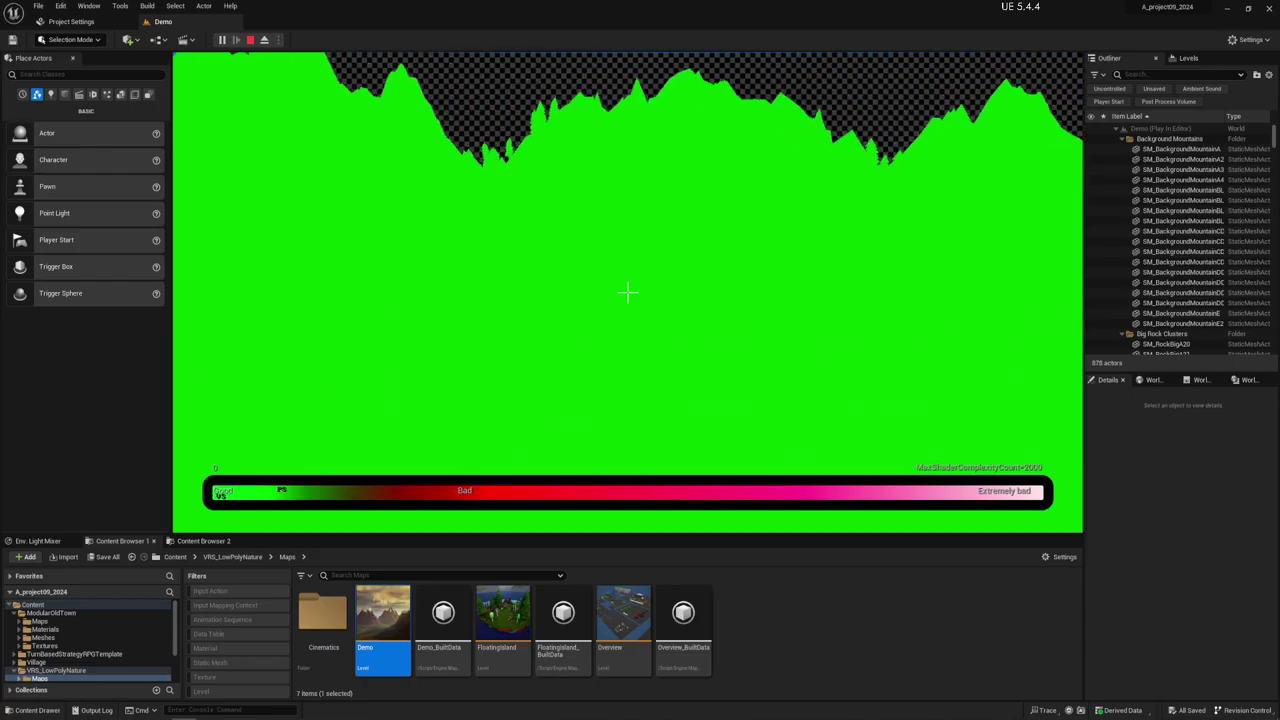
{"action": "key", "text": "F1"}
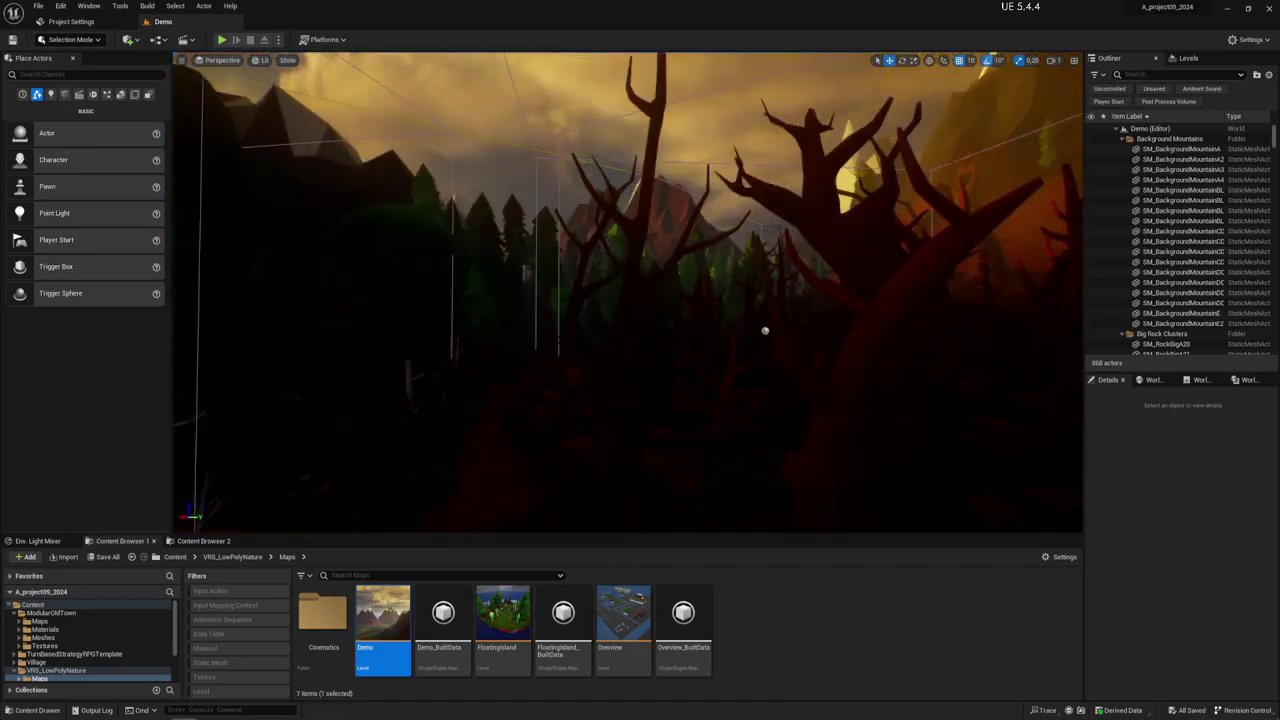
Fly the camera further through the Demo forest before moving to the template's marketplace page.
{"action": "mouse_move", "coordinate": [765, 330]}
{"action": "right_mouse_down"}
{"action": "mouse_move", "coordinate": [900, 308]}
{"action": "mouse_move", "coordinate": [326, 323]}
{"action": "mouse_move", "coordinate": [711, 346]}
{"action": "mouse_move", "coordinate": [651, 263]}
{"action": "mouse_move", "coordinate": [660, 343]}
{"action": "mouse_move", "coordinate": [792, 307]}
{"action": "mouse_move", "coordinate": [331, 346]}
{"action": "right_mouse_up"}
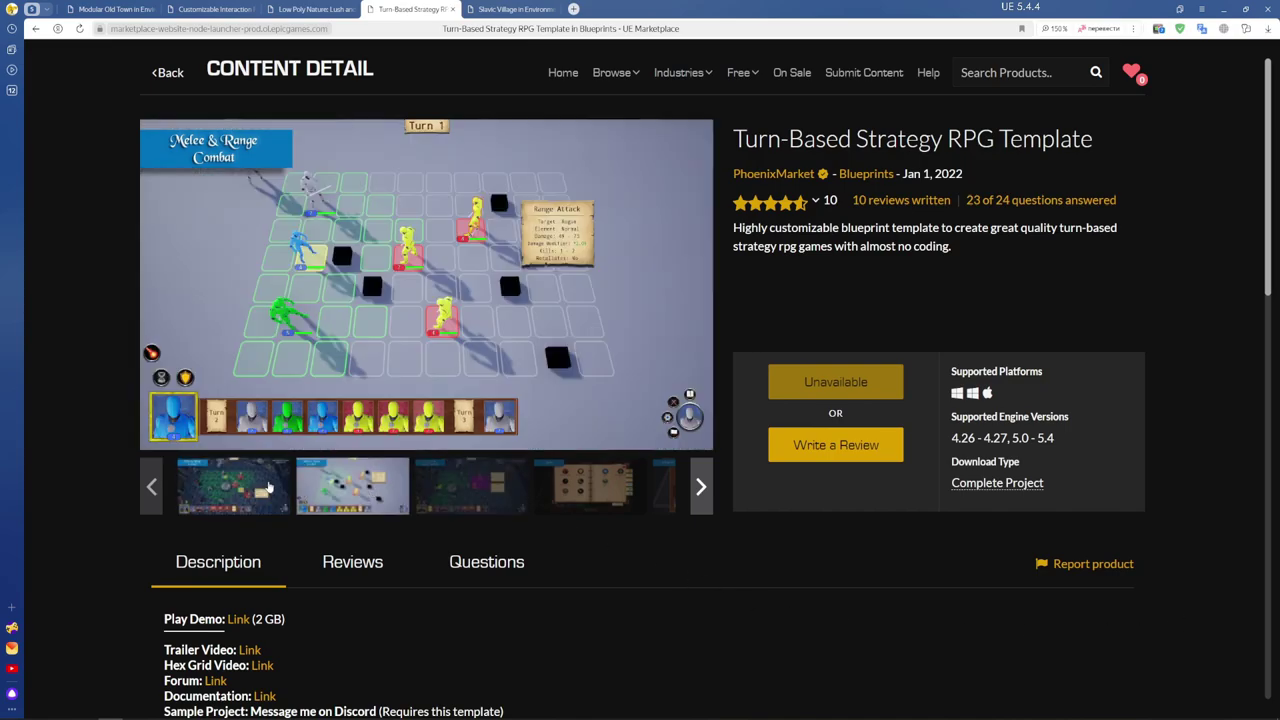
Change the Turn-Based Strategy RPG Template gallery from the Spells screenshot to the battle screenshot.
{"action": "left_click", "coordinate": [364, 493]}
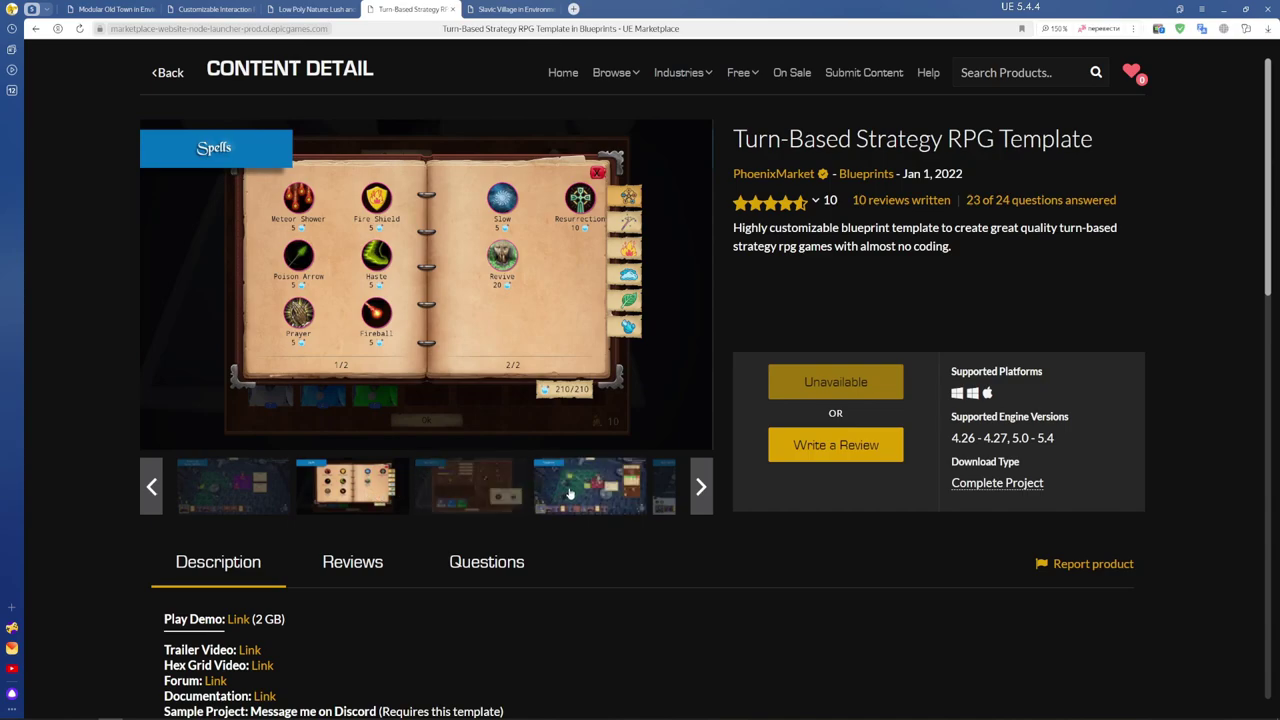
{"action": "left_click", "coordinate": [571, 494]}
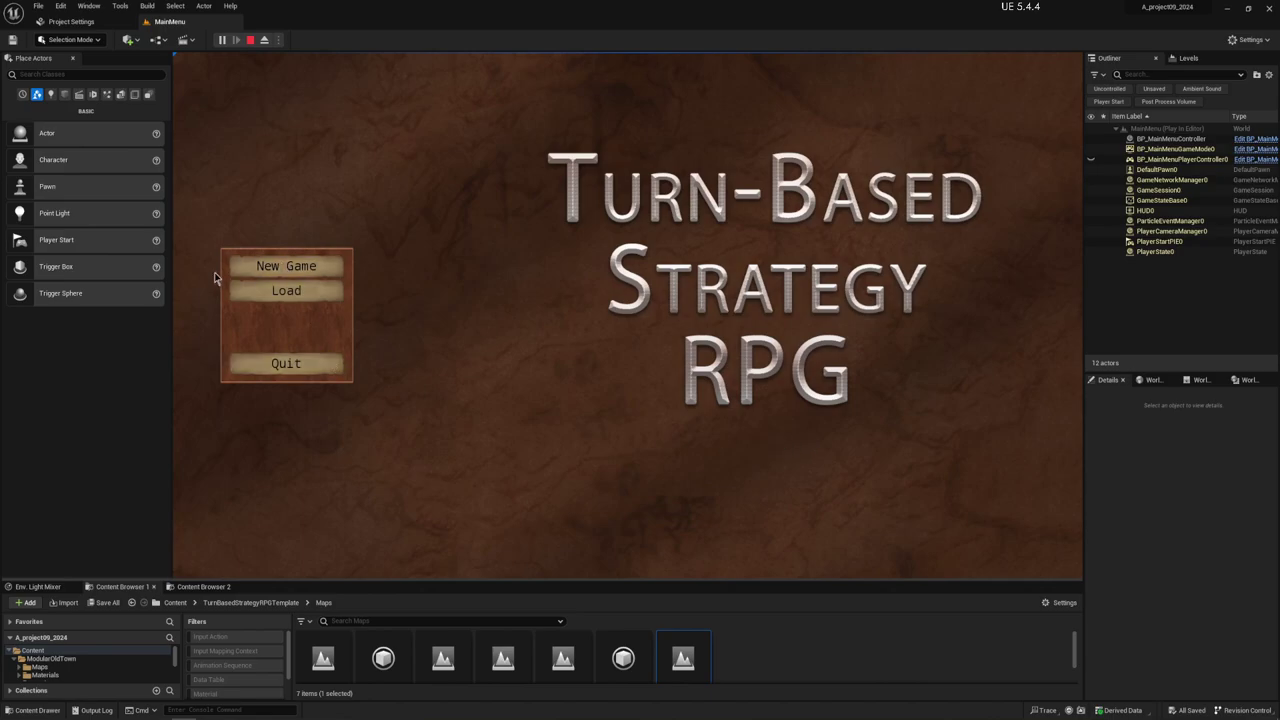
Start a New Game and accept the purple character's Vampire Slayer quest.
{"action": "left_click", "coordinate": [286, 266]}
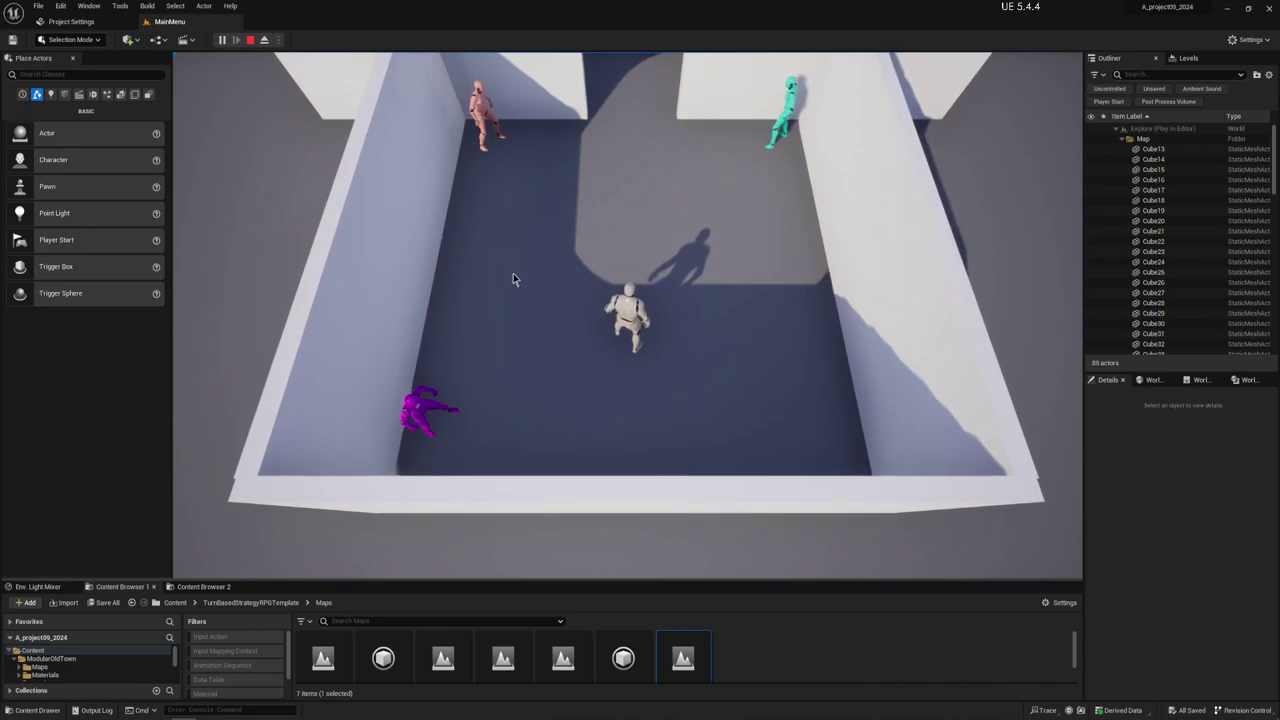
{"action": "left_click", "coordinate": [494, 417]}
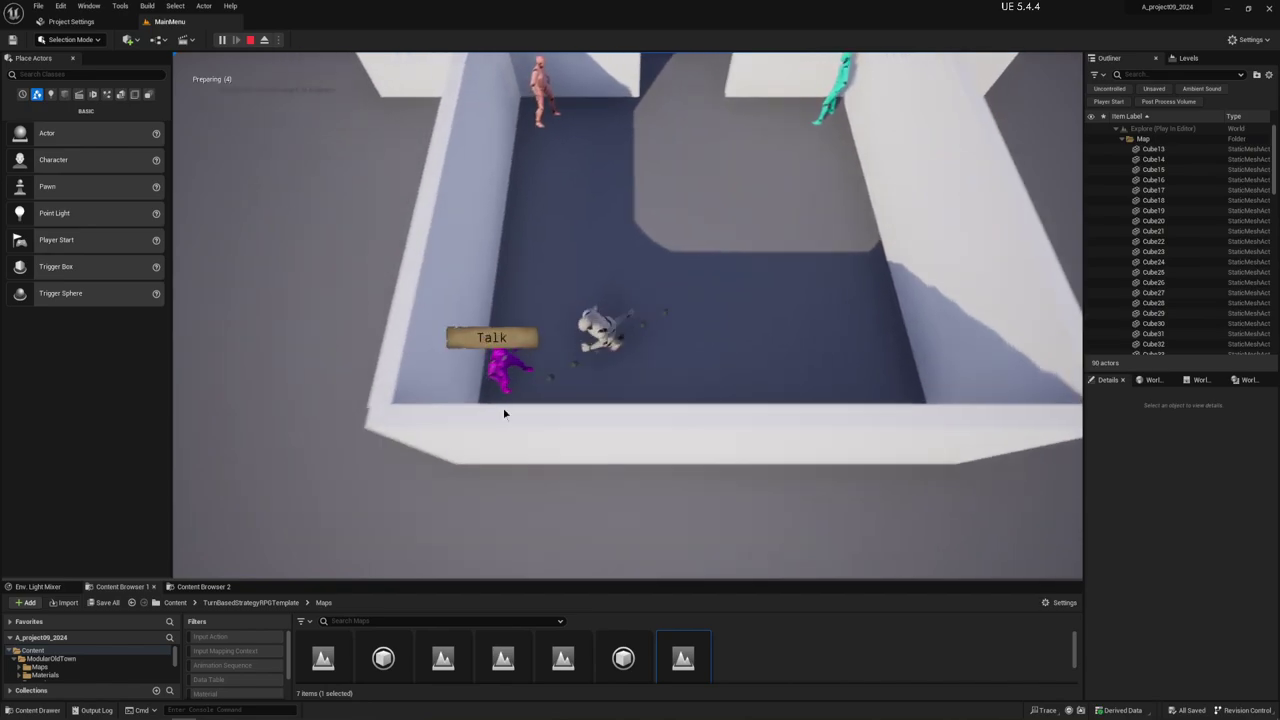
{"action": "left_click", "coordinate": [608, 297]}
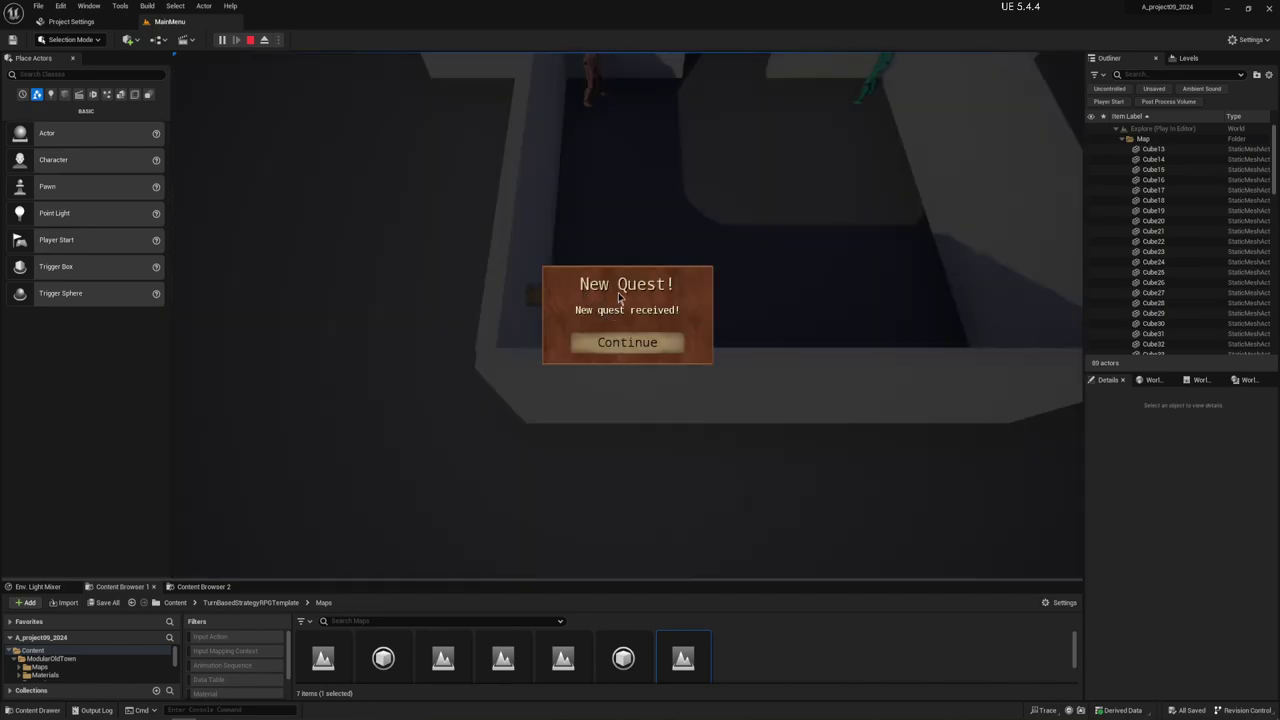
{"action": "left_click", "coordinate": [606, 338]}
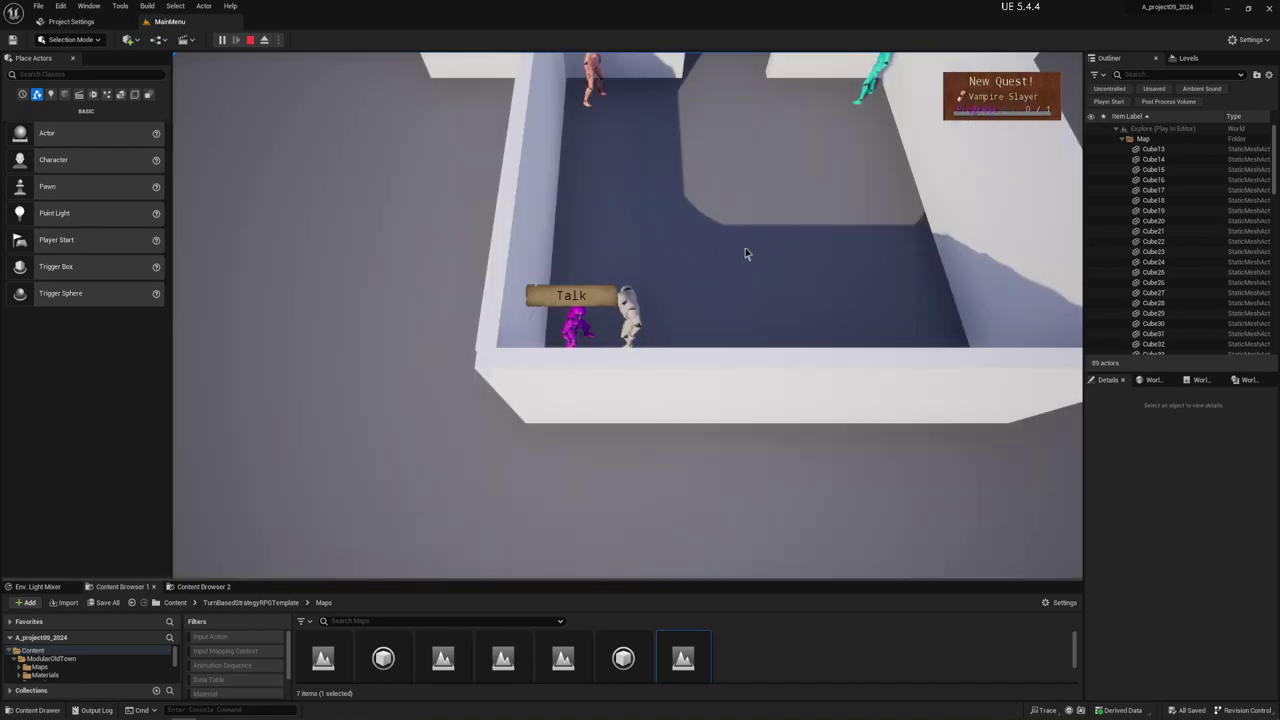
Walk across the arena to the teal merchant and open the Recruit options.
{"action": "left_click", "coordinate": [794, 223]}
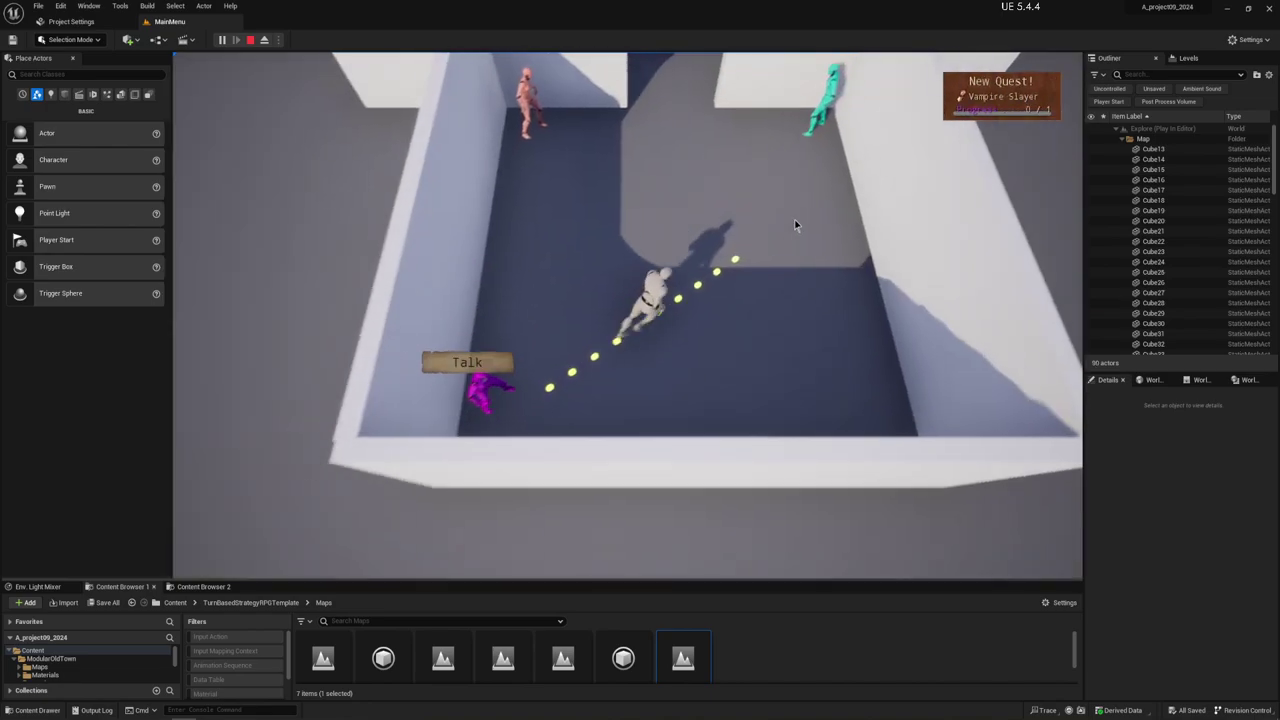
{"action": "left_click", "coordinate": [727, 186]}
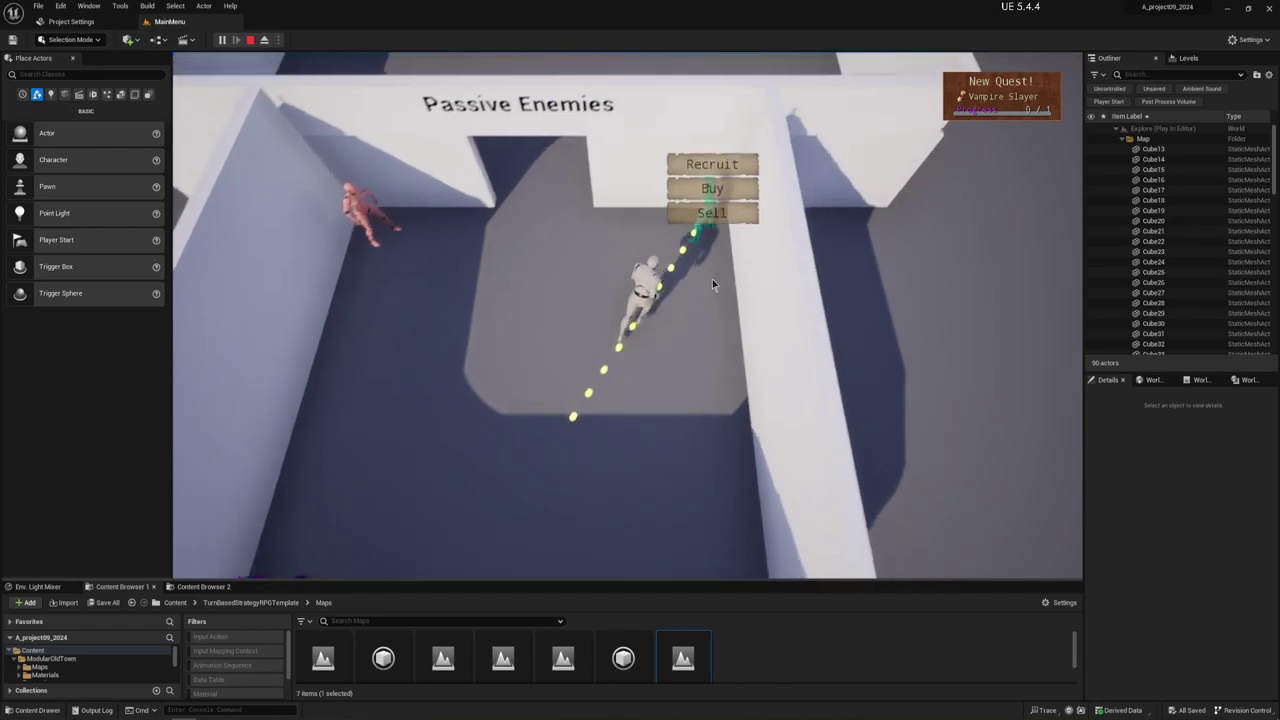
{"action": "left_click", "coordinate": [636, 276]}
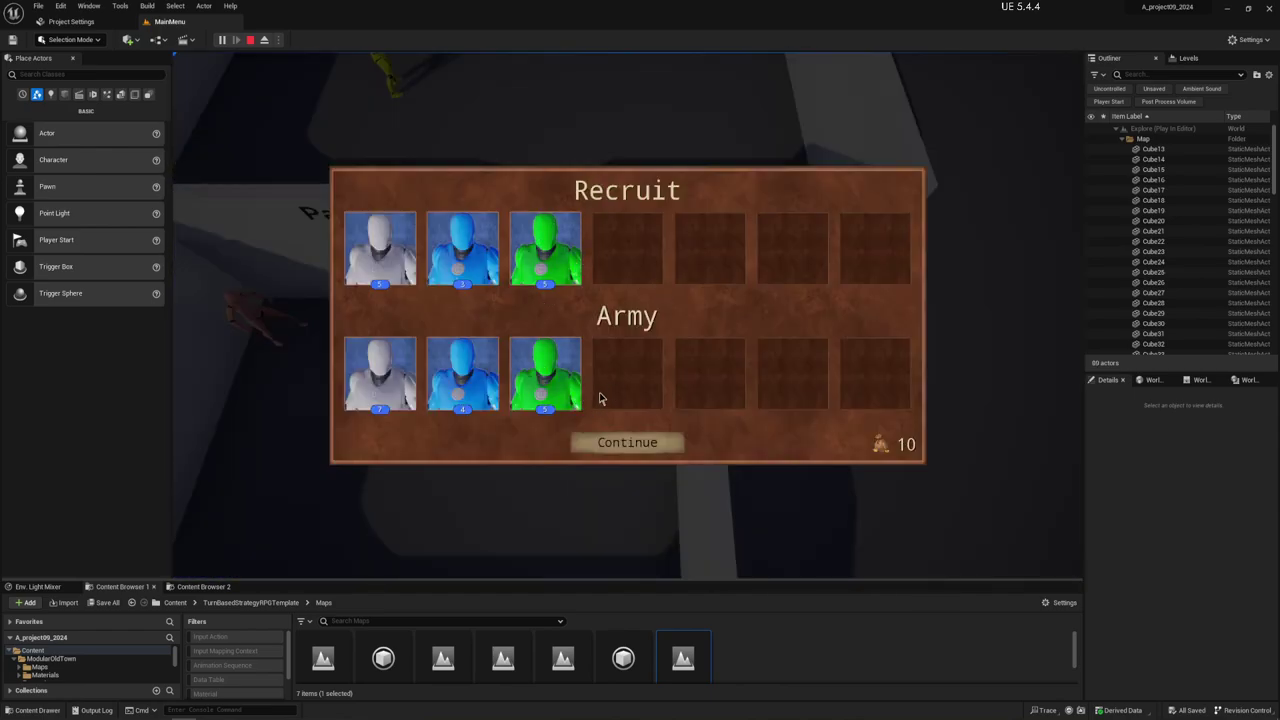
Buy a Priest recruit, leaving 2 gold, and cancel recruiting the Mage.
{"action": "left_click", "coordinate": [556, 260]}
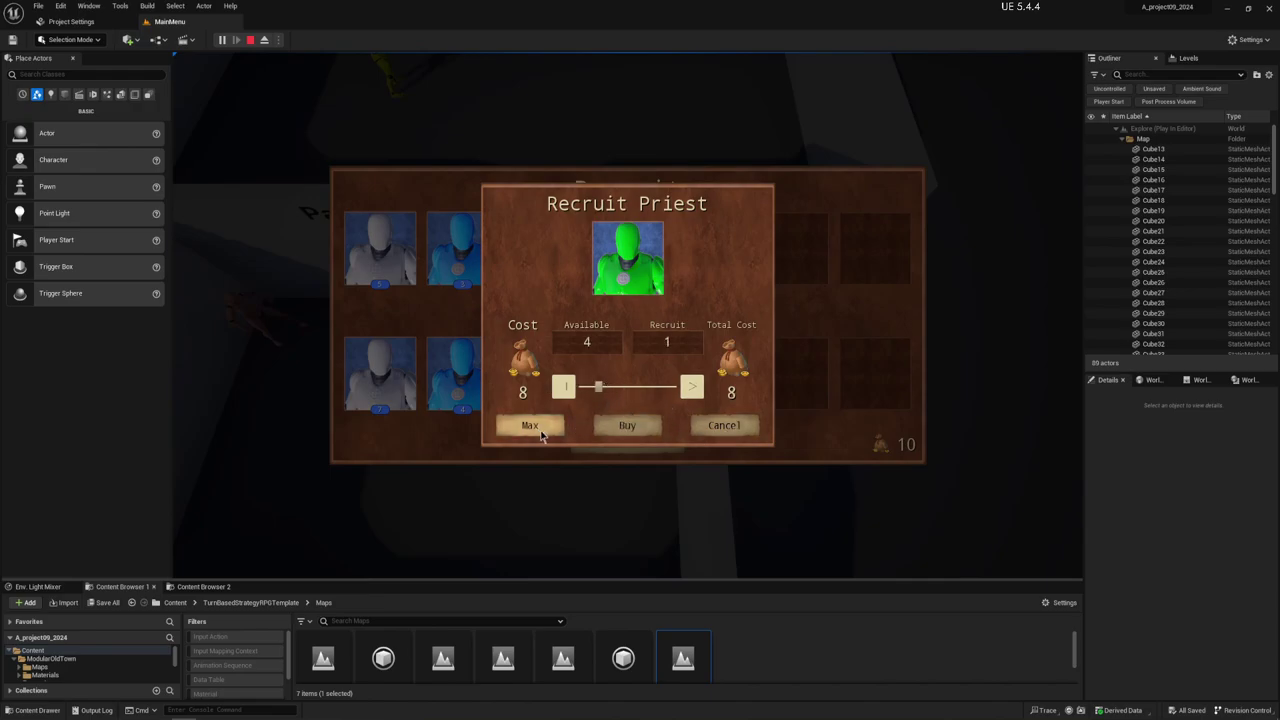
{"action": "left_click", "coordinate": [644, 428]}
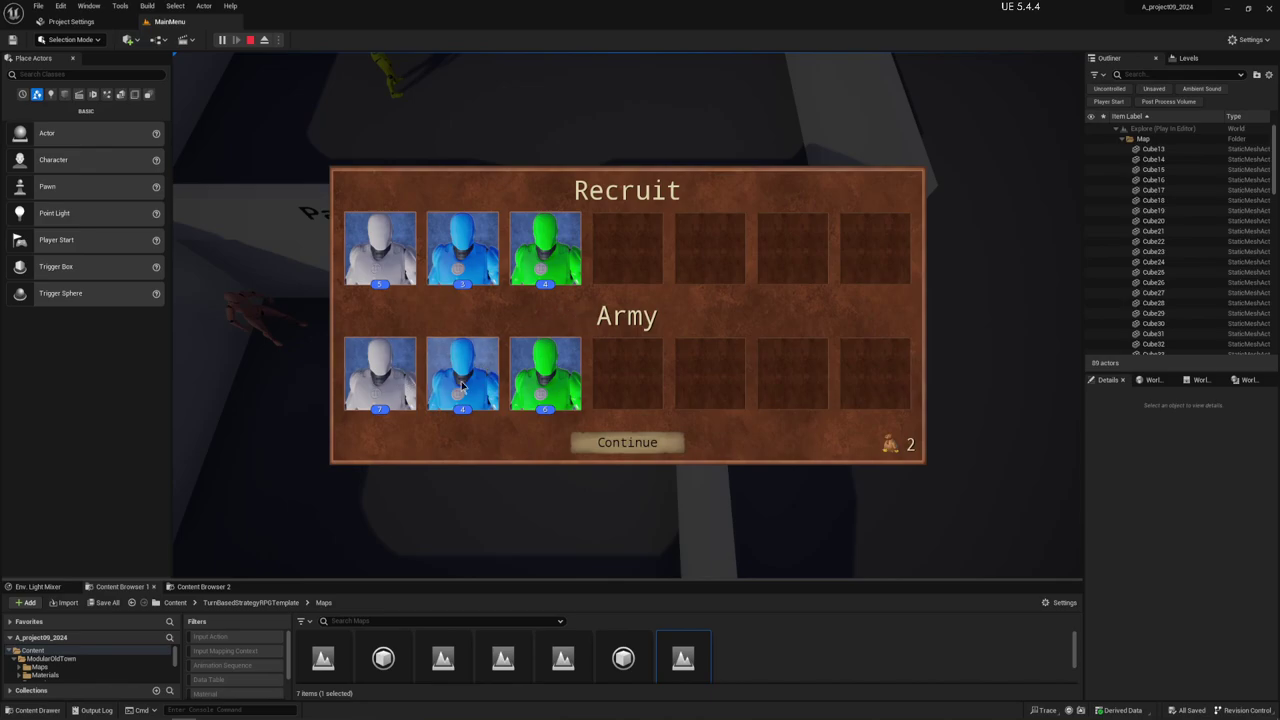
{"action": "left_click", "coordinate": [482, 279]}
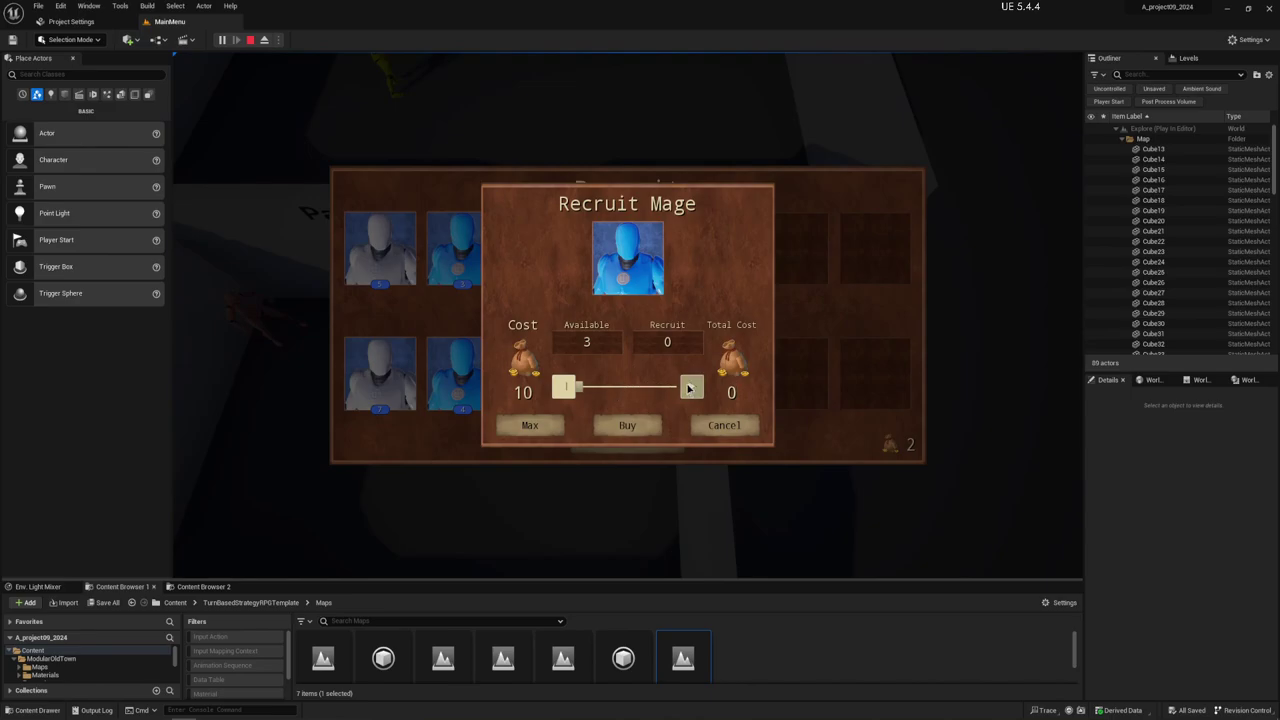
{"action": "left_click", "coordinate": [710, 426]}
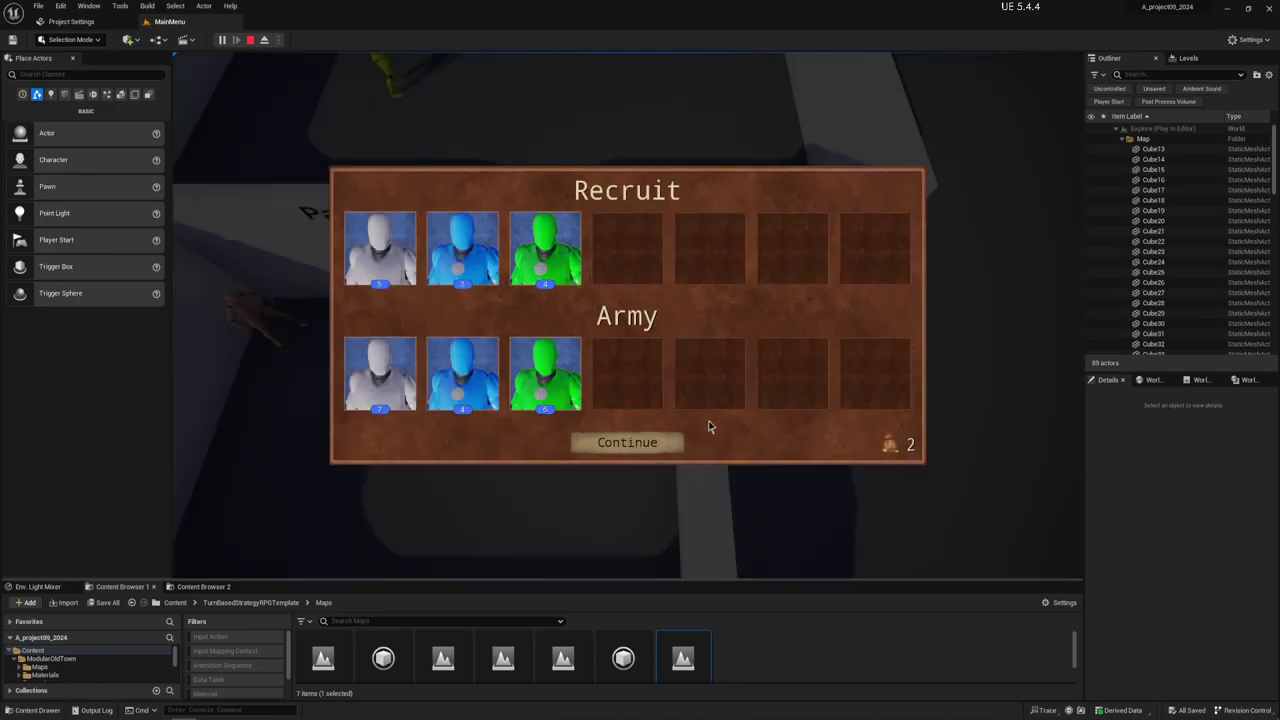
Close the recruit and army panel and dismiss the Dialogue Plugin popup.
{"action": "left_click", "coordinate": [640, 445]}
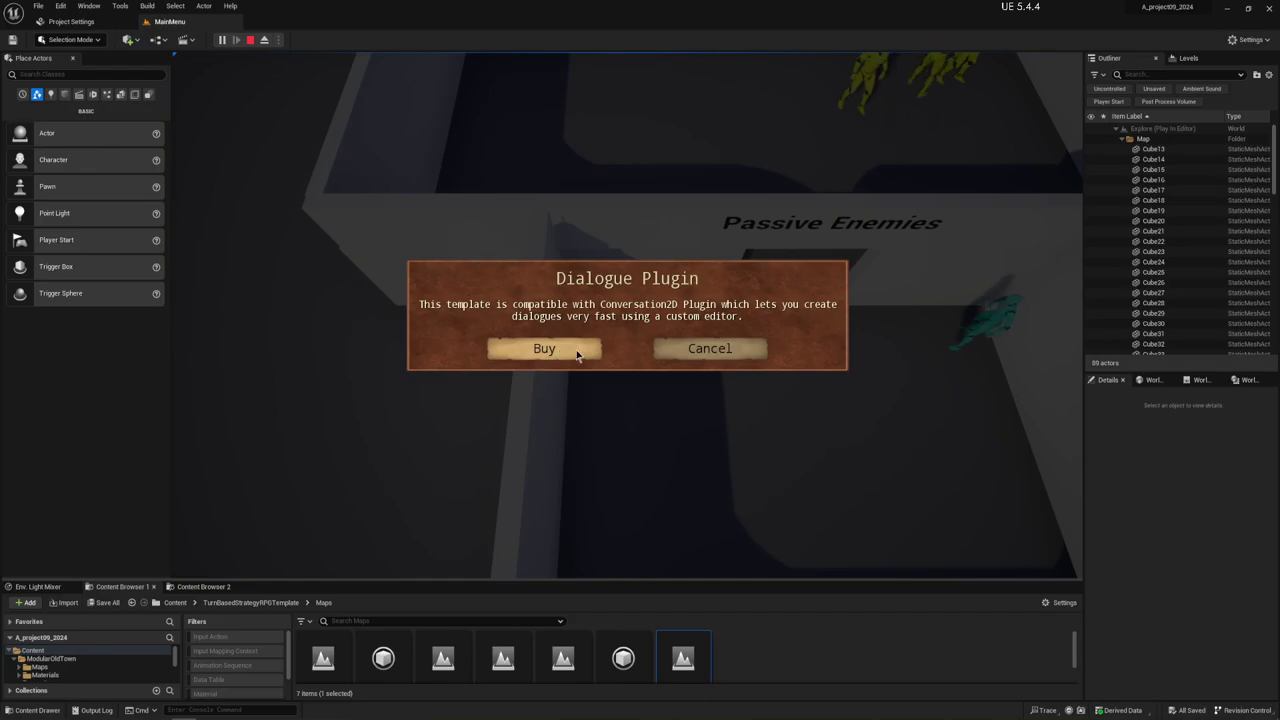
{"action": "left_click", "coordinate": [702, 347]}
{"action": "left_click", "coordinate": [702, 347]}
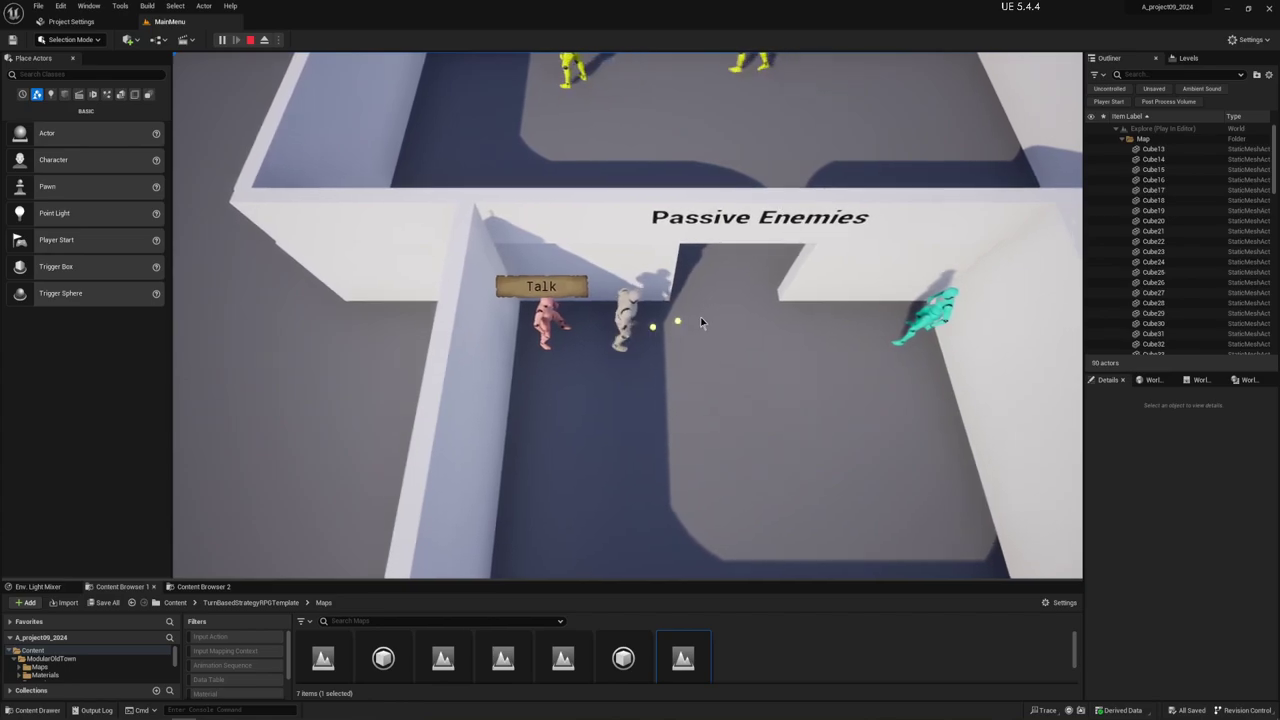
Walk north through the doorway and start a battle with the yellow enemies.
{"action": "left_click", "coordinate": [694, 145]}
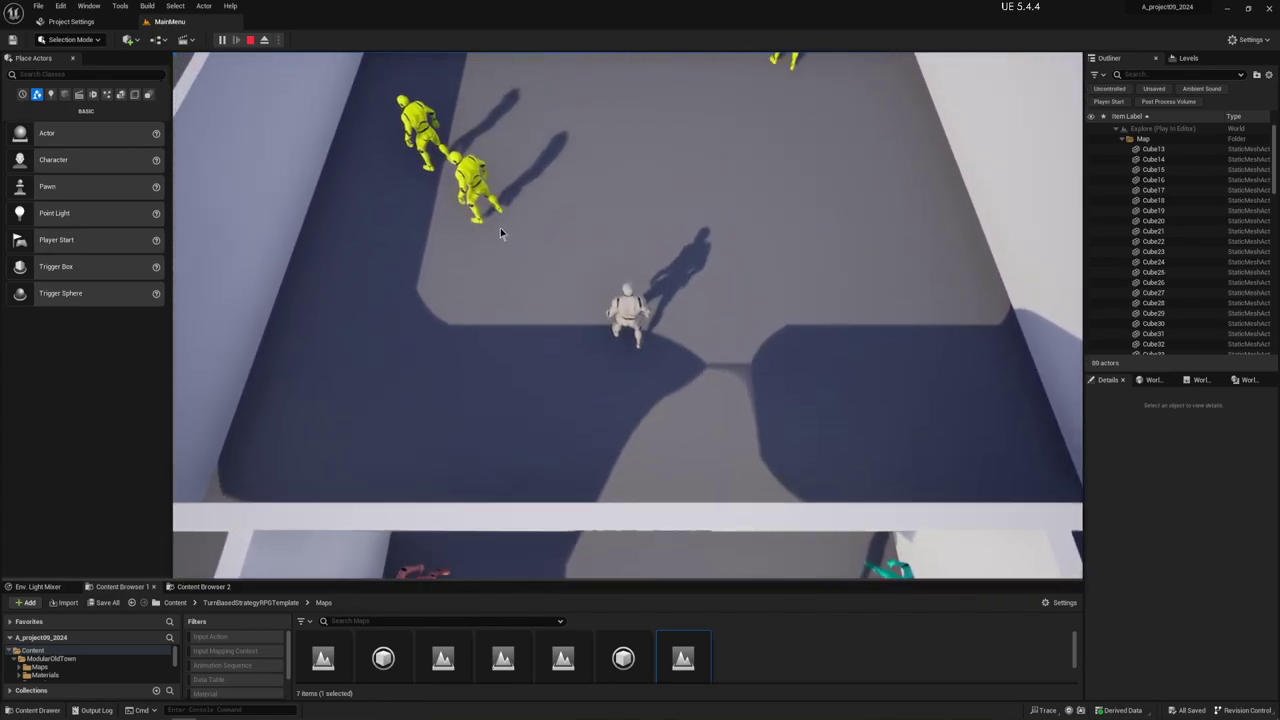
{"action": "left_click", "coordinate": [500, 237]}
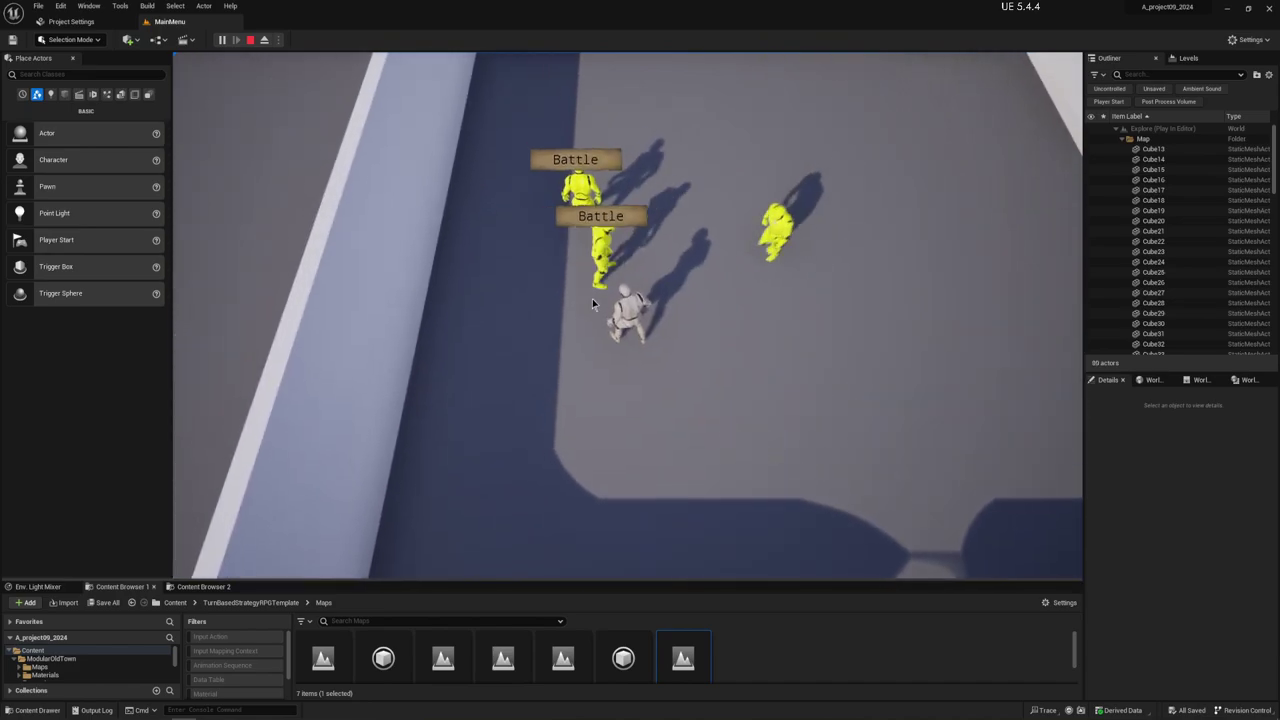
{"action": "left_click", "coordinate": [606, 216]}
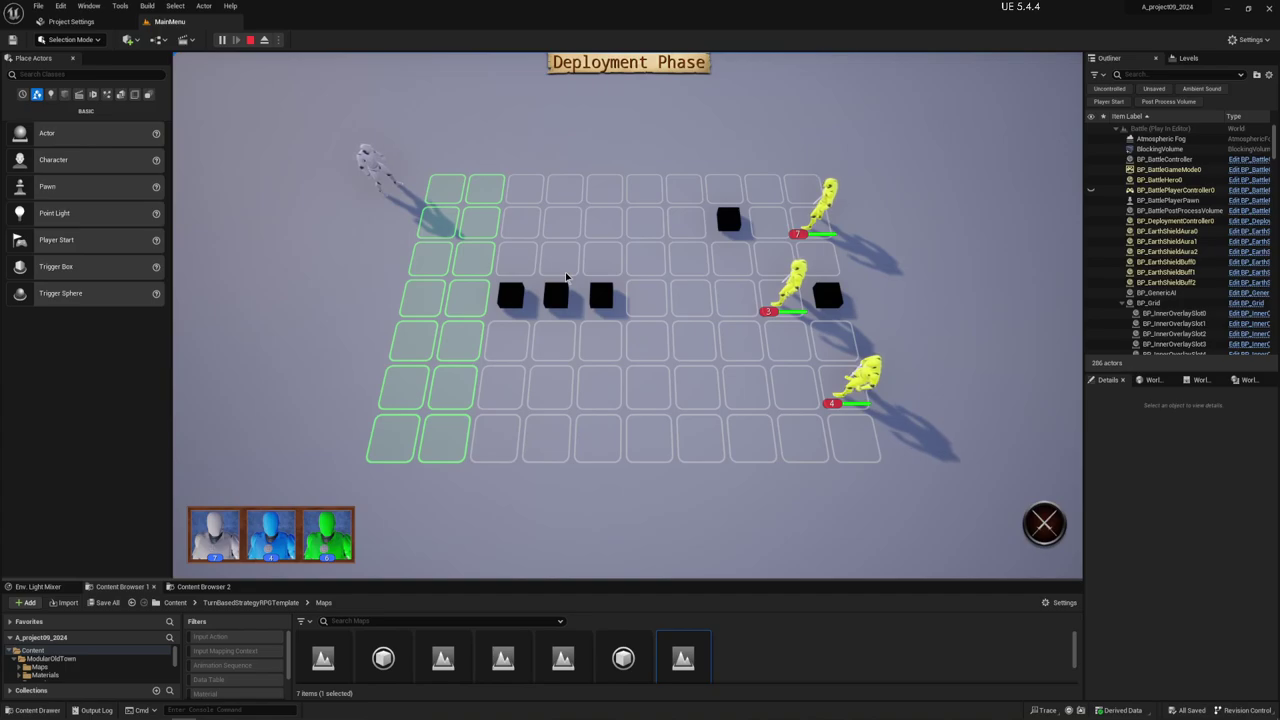
Deploy the green, blue and white units on green cells and begin Turn 1.
{"action": "mouse_move", "coordinate": [683, 390]}
{"action": "right_mouse_down"}
{"action": "mouse_move", "coordinate": [173, 155]}
{"action": "mouse_move", "coordinate": [703, 327]}
{"action": "mouse_move", "coordinate": [536, 378]}
{"action": "right_mouse_up"}
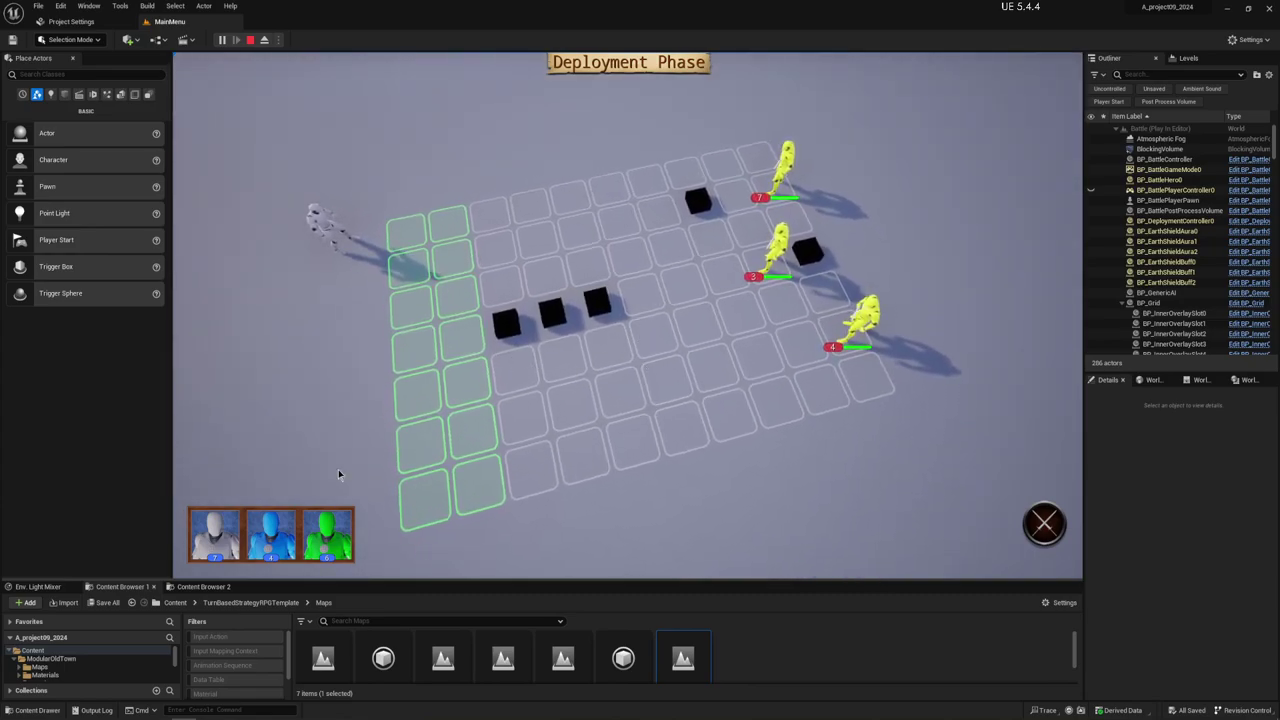
{"action": "left_click_drag", "start_coordinate": [328, 535], "coordinate": [432, 255]}
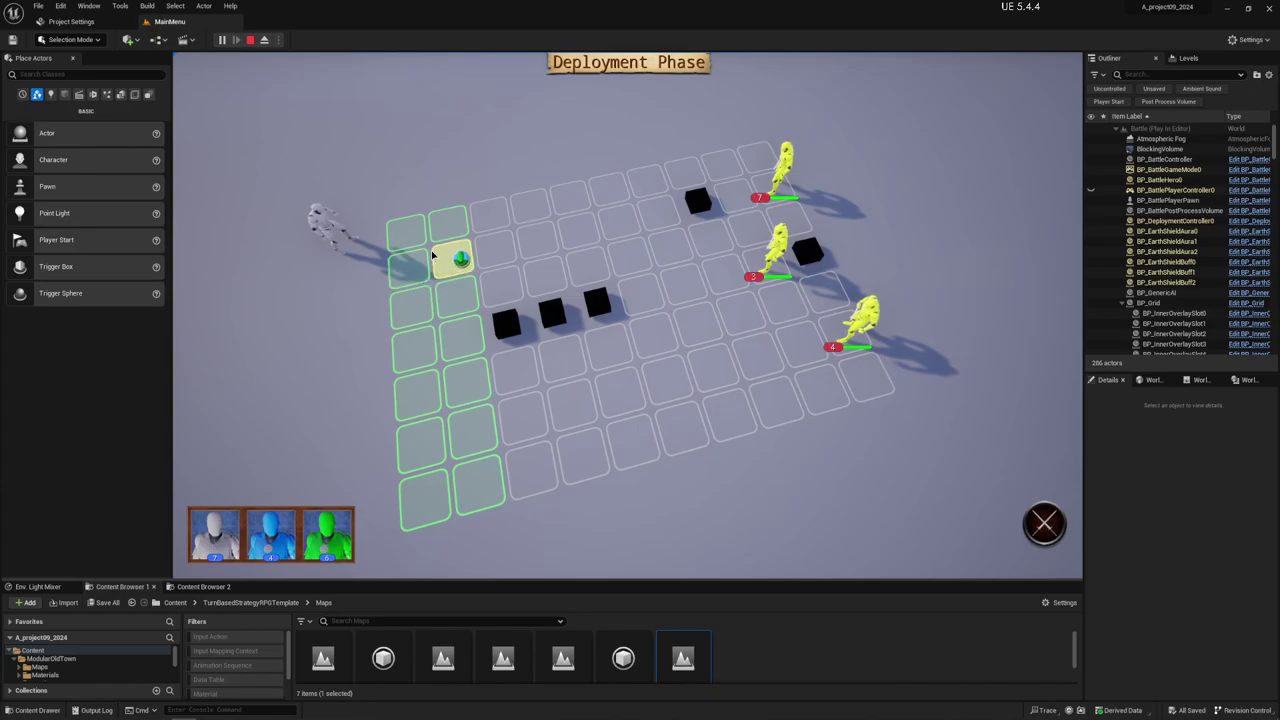
{"action": "left_click_drag", "start_coordinate": [270, 535], "coordinate": [460, 340]}
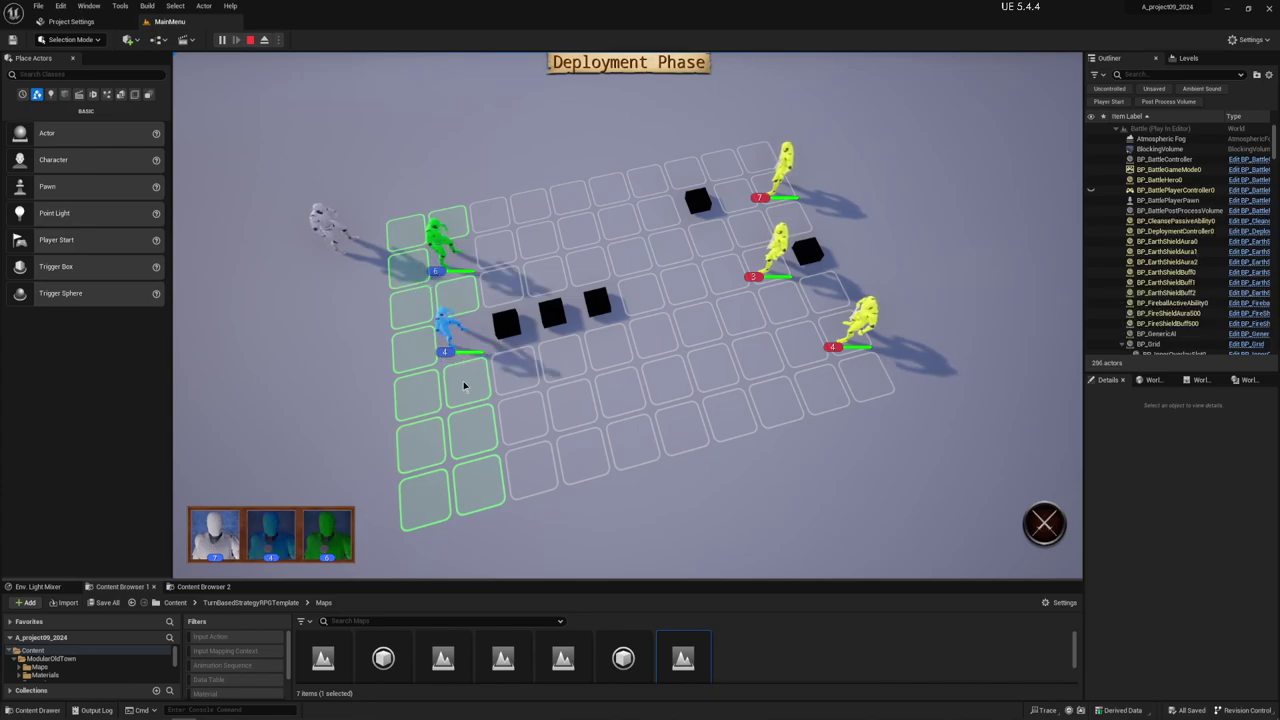
{"action": "left_click_drag", "start_coordinate": [215, 530], "coordinate": [488, 500]}
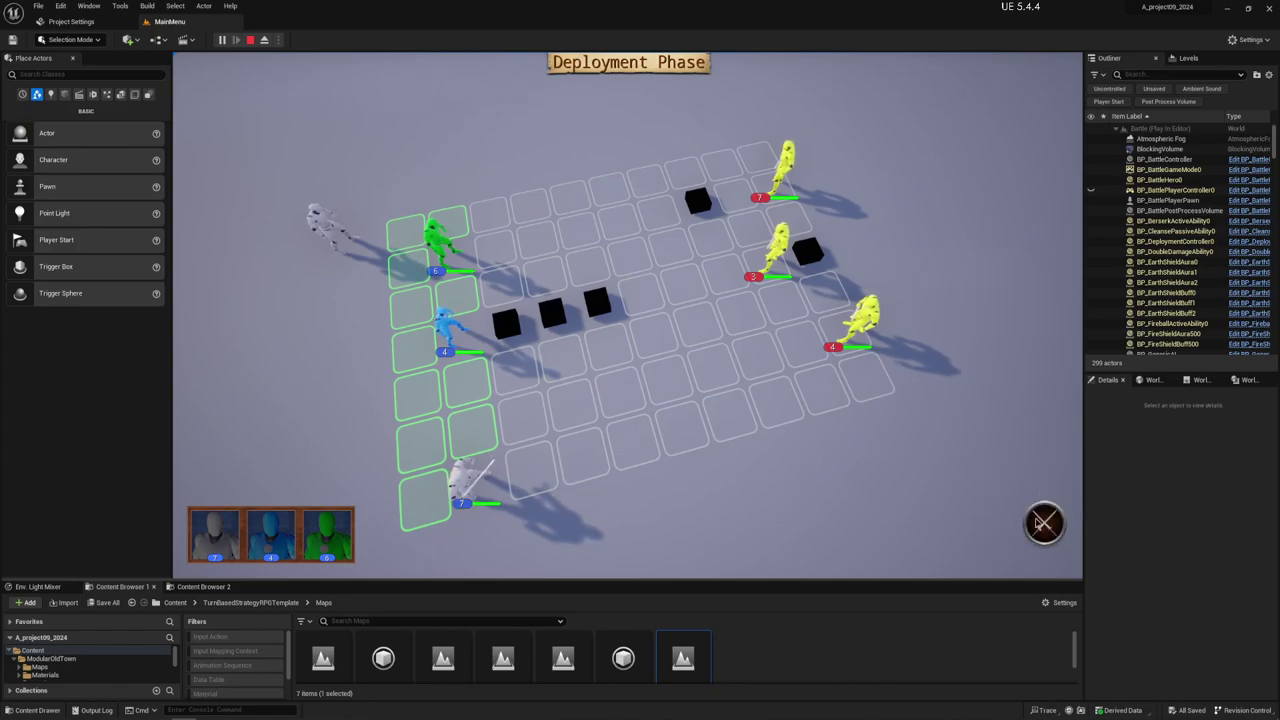
{"action": "left_click", "coordinate": [1044, 523]}
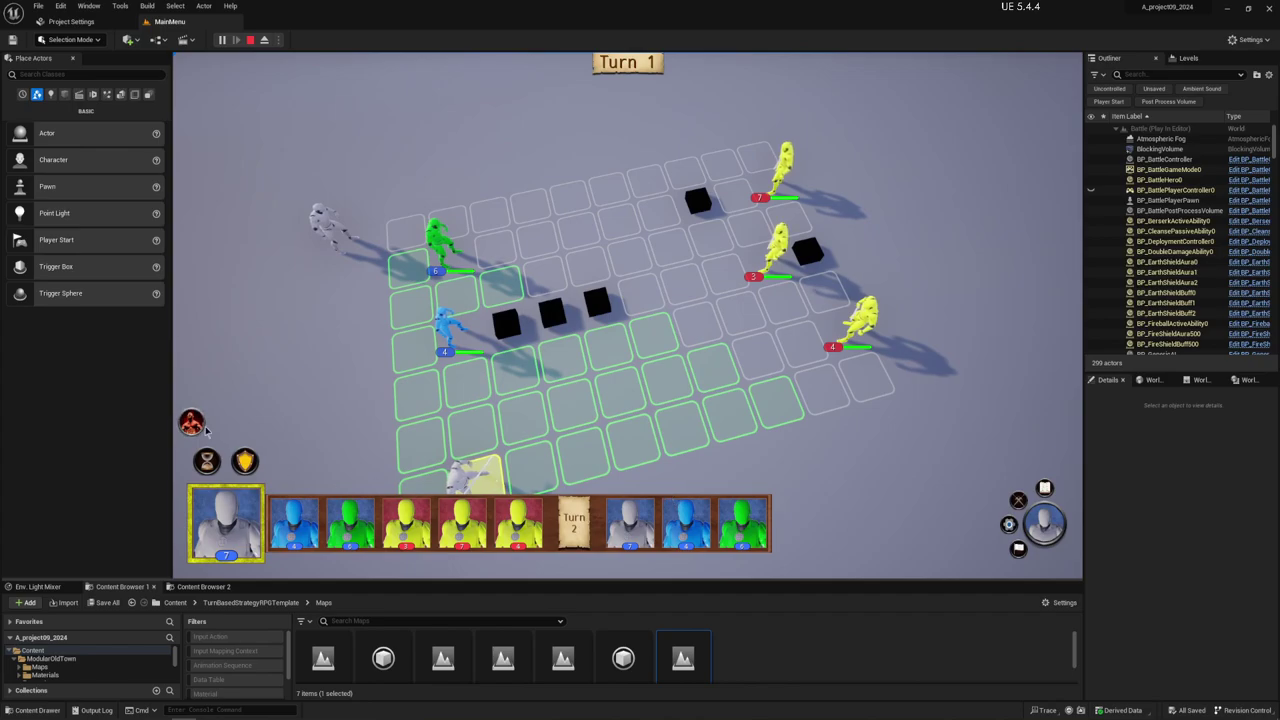
Advance the white, blue and green units to new cells across the grid.
{"action": "mouse_move", "coordinate": [199, 424]}
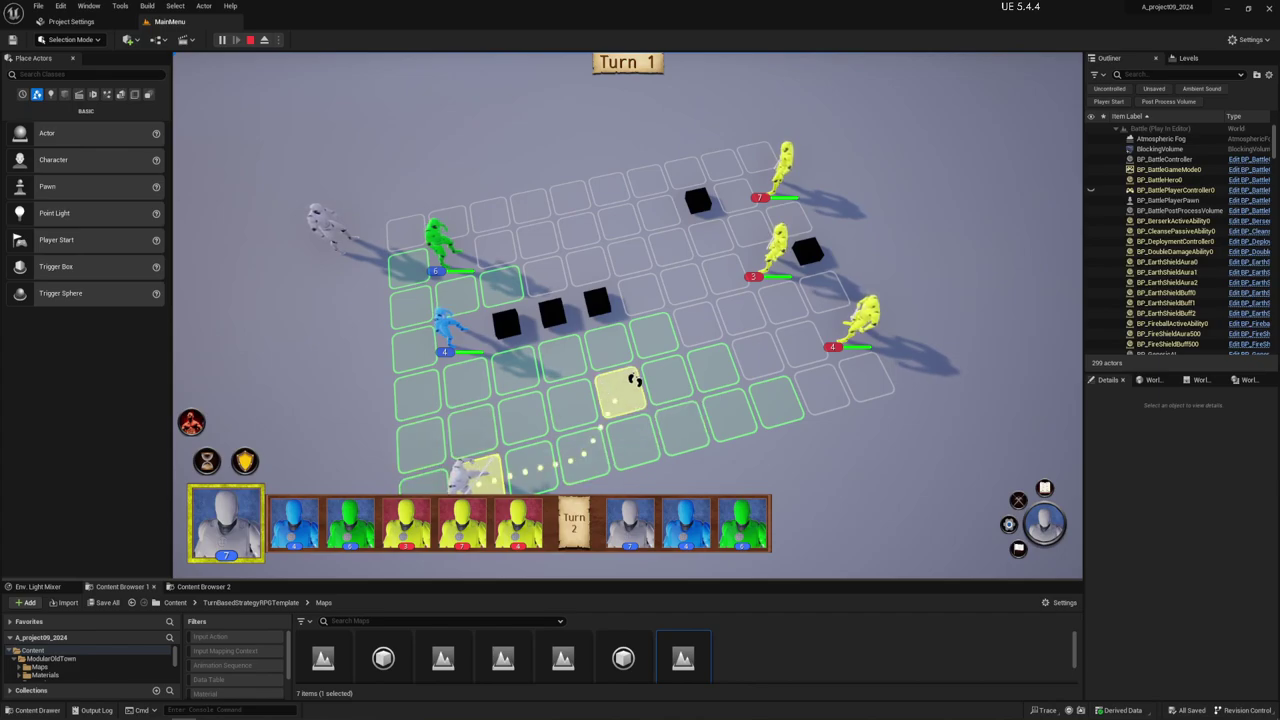
{"action": "key", "text": "e"}
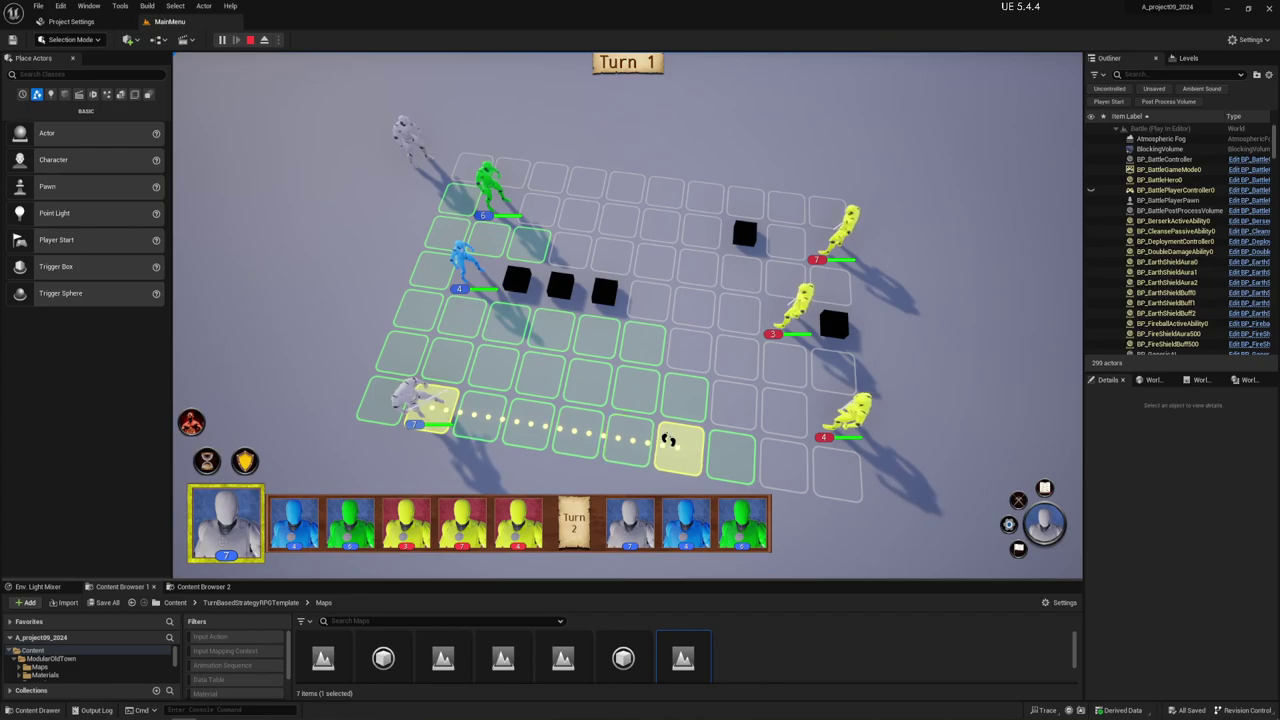
{"action": "left_click", "coordinate": [589, 382]}
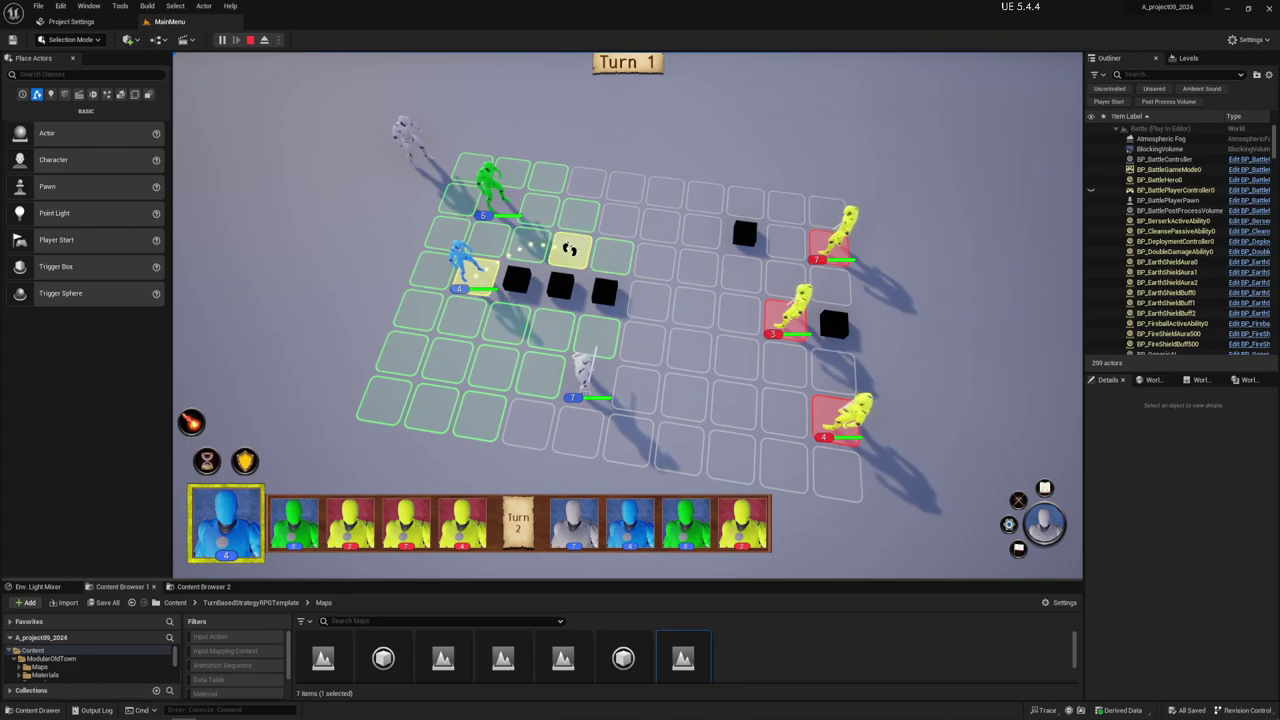
{"action": "left_click", "coordinate": [587, 257]}
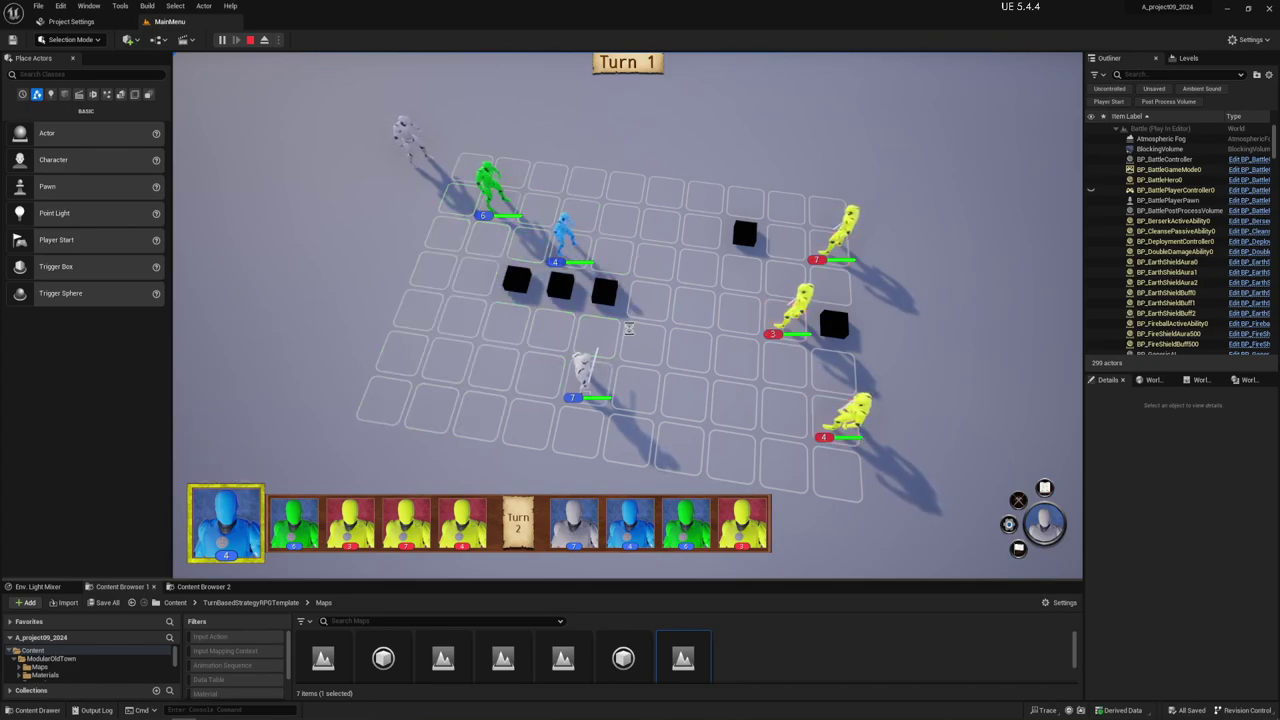
{"action": "left_click", "coordinate": [625, 188]}
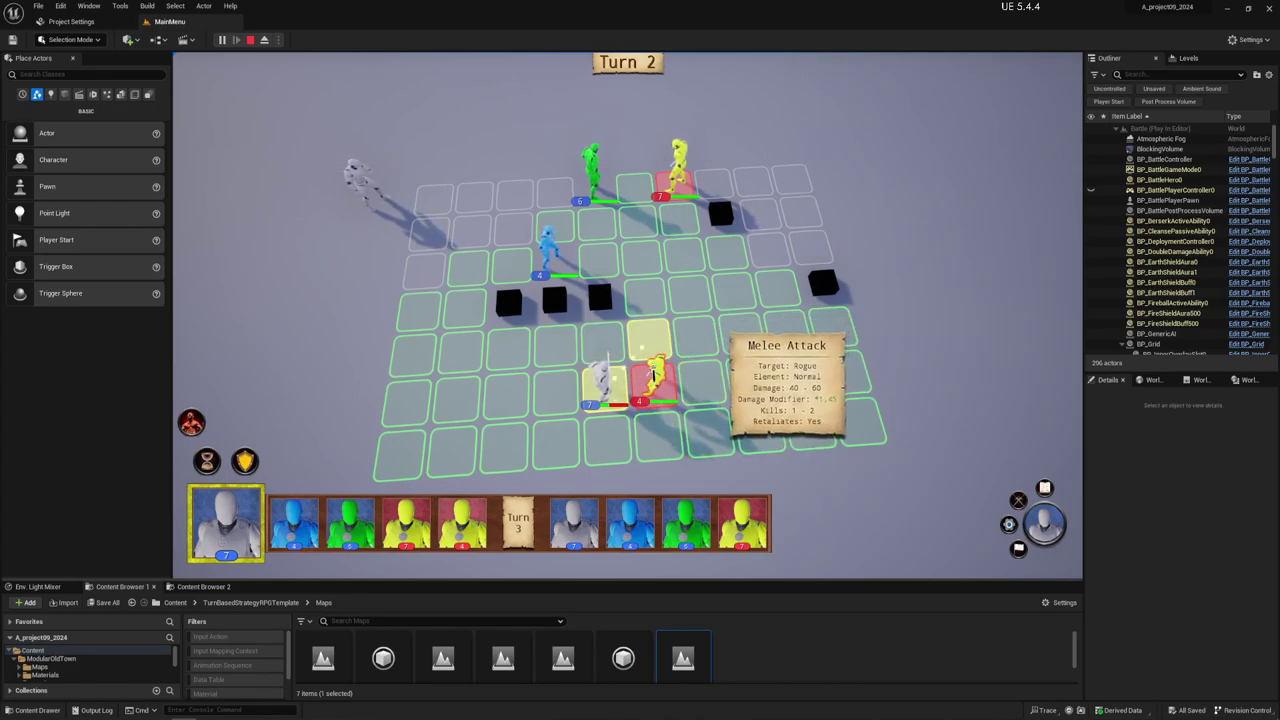
Hit the yellow enemy with a Fireball, then melee it with the green hero.
{"action": "left_click", "coordinate": [653, 373]}
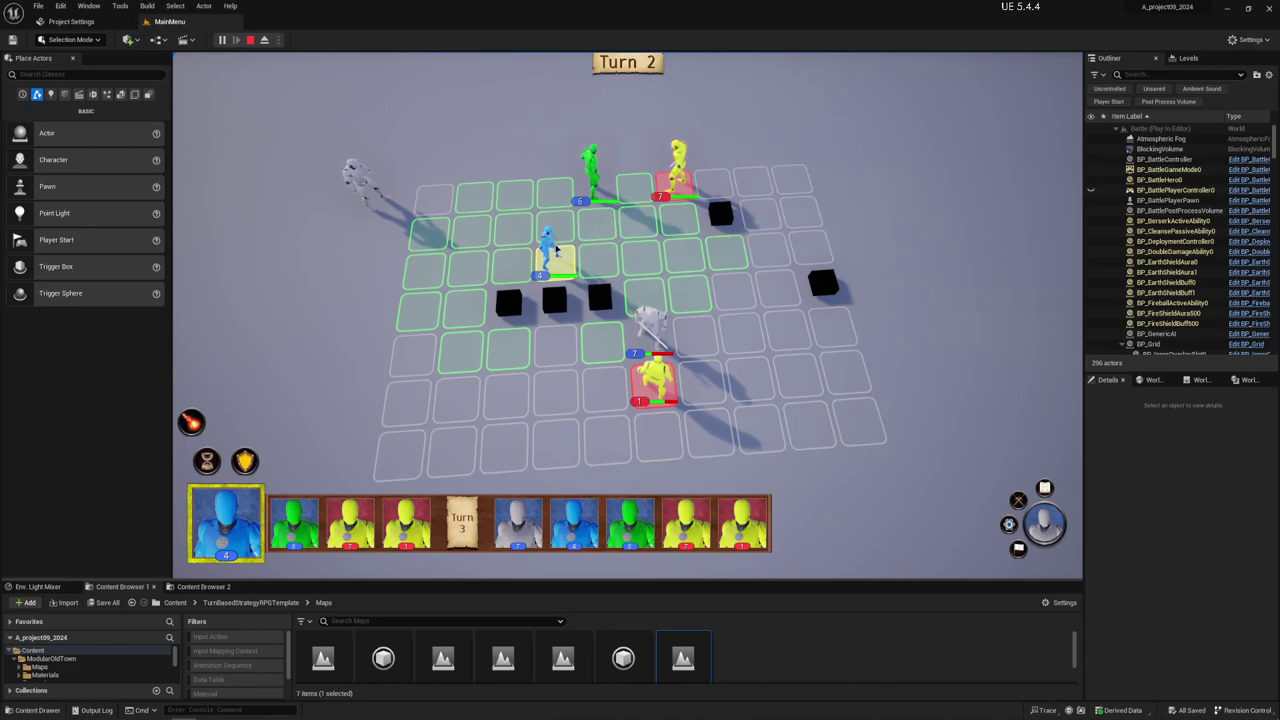
{"action": "mouse_move", "coordinate": [680, 183]}
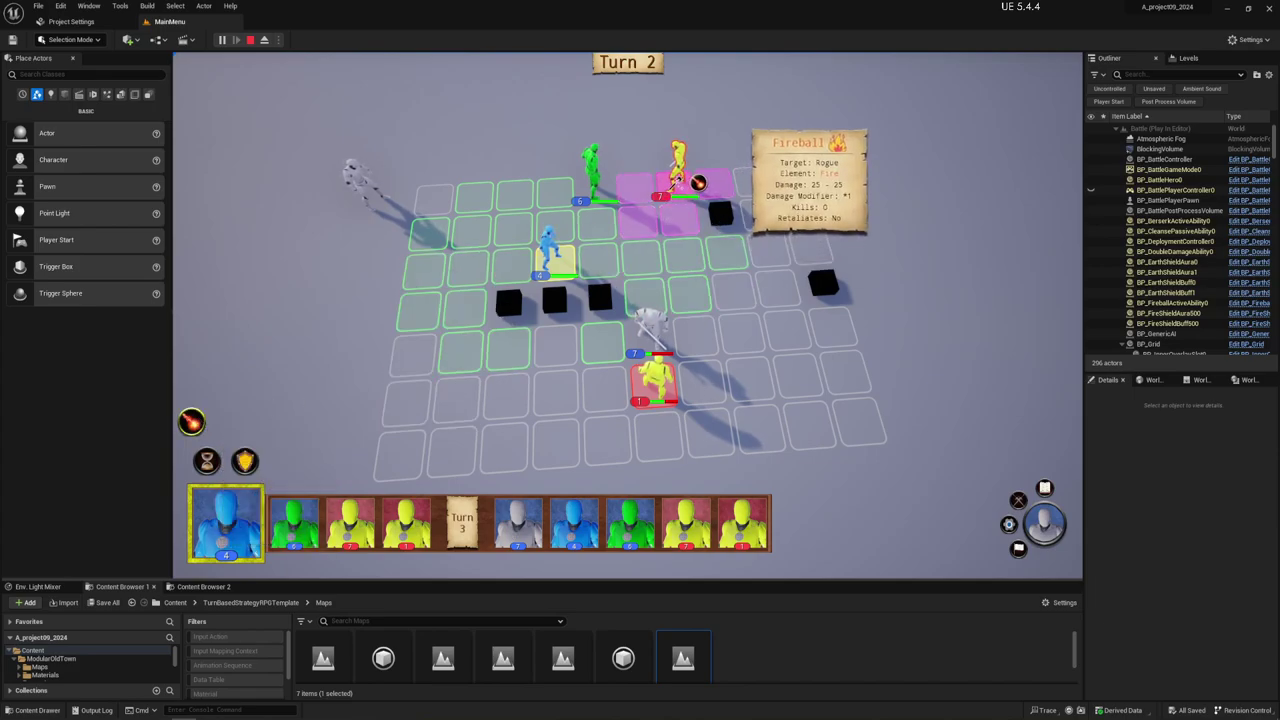
{"action": "left_click", "coordinate": [691, 189]}
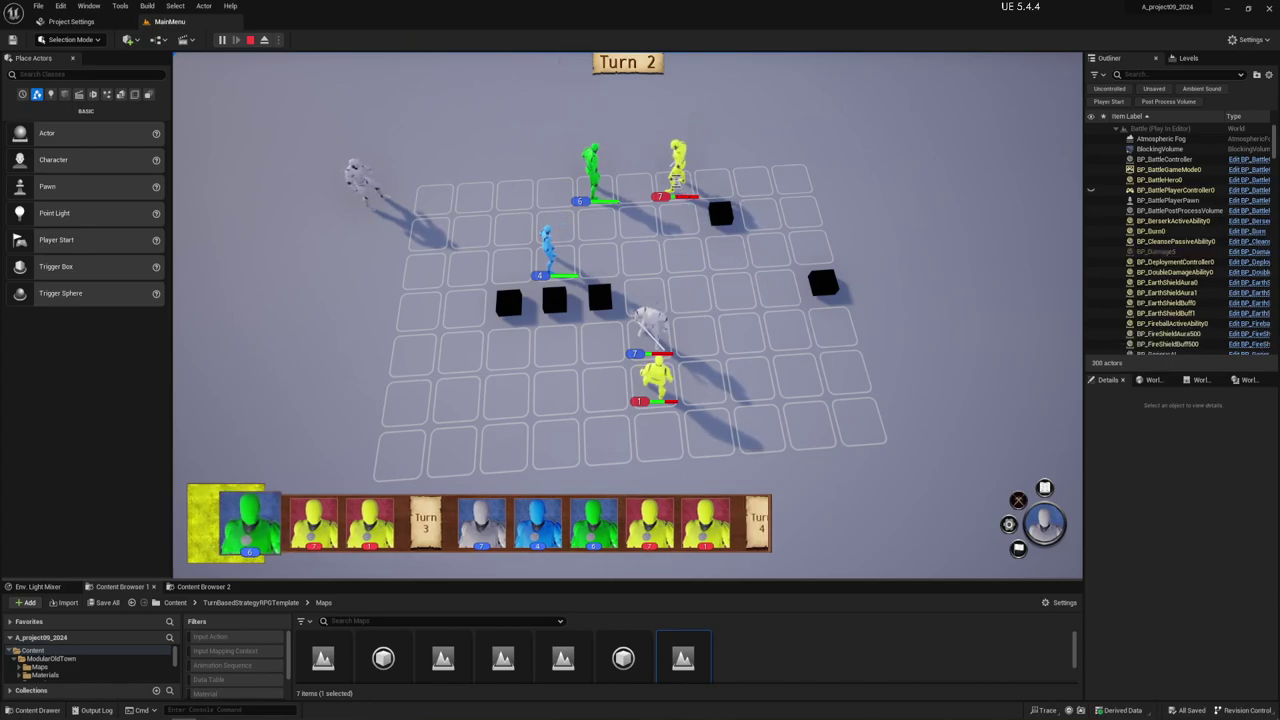
{"action": "mouse_move", "coordinate": [685, 173]}
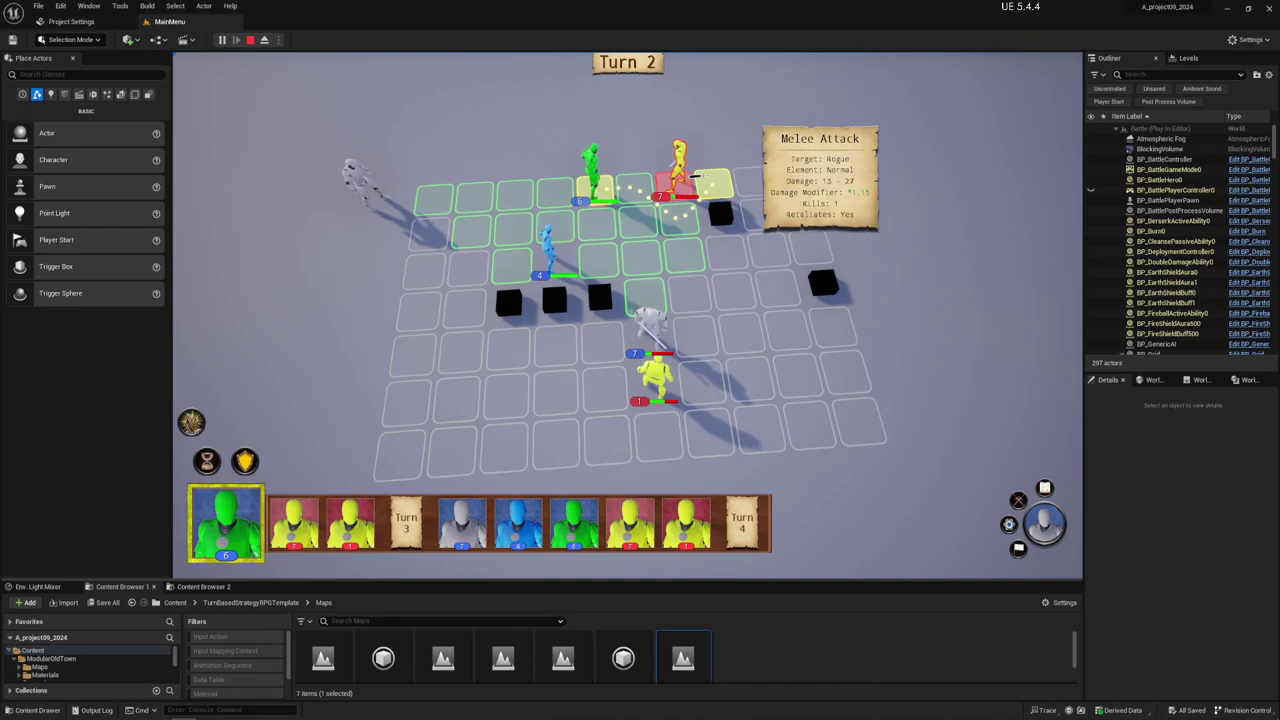
{"action": "left_click", "coordinate": [695, 176]}
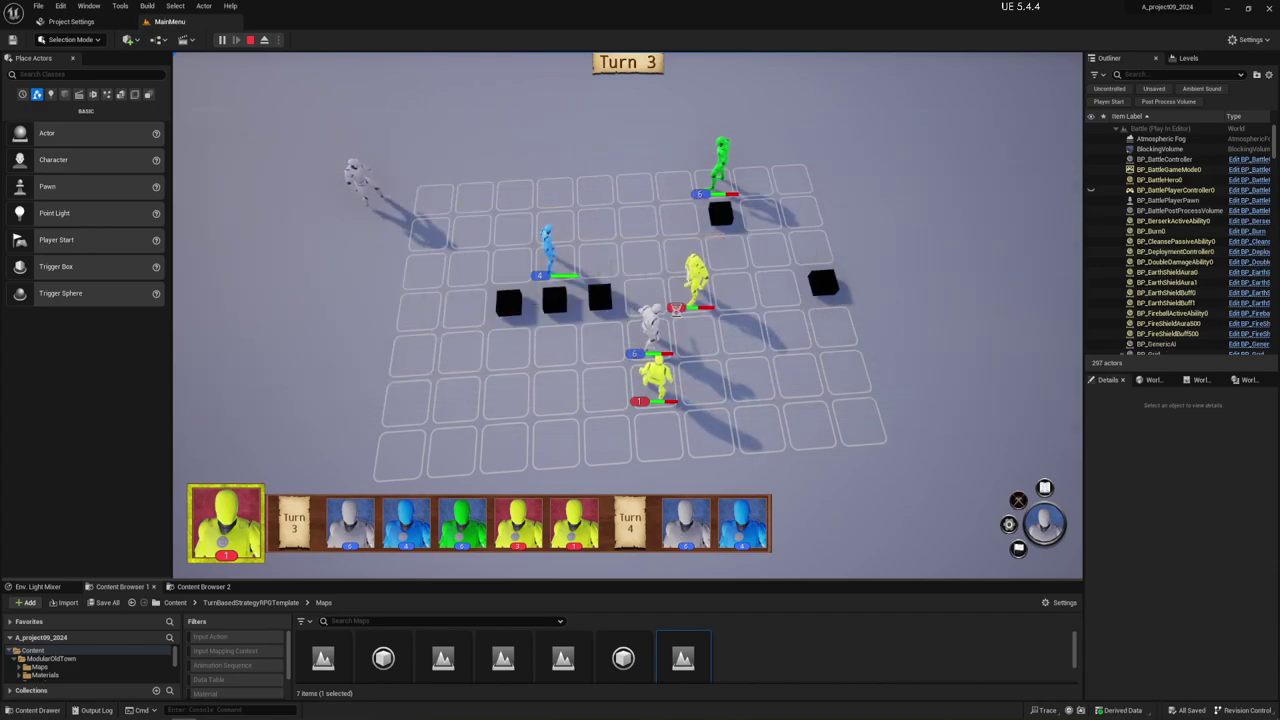
Choose Meteor Shower from the hero's Spell Book.
{"action": "left_click", "coordinate": [1045, 491]}
{"action": "mouse_move", "coordinate": [410, 203]}
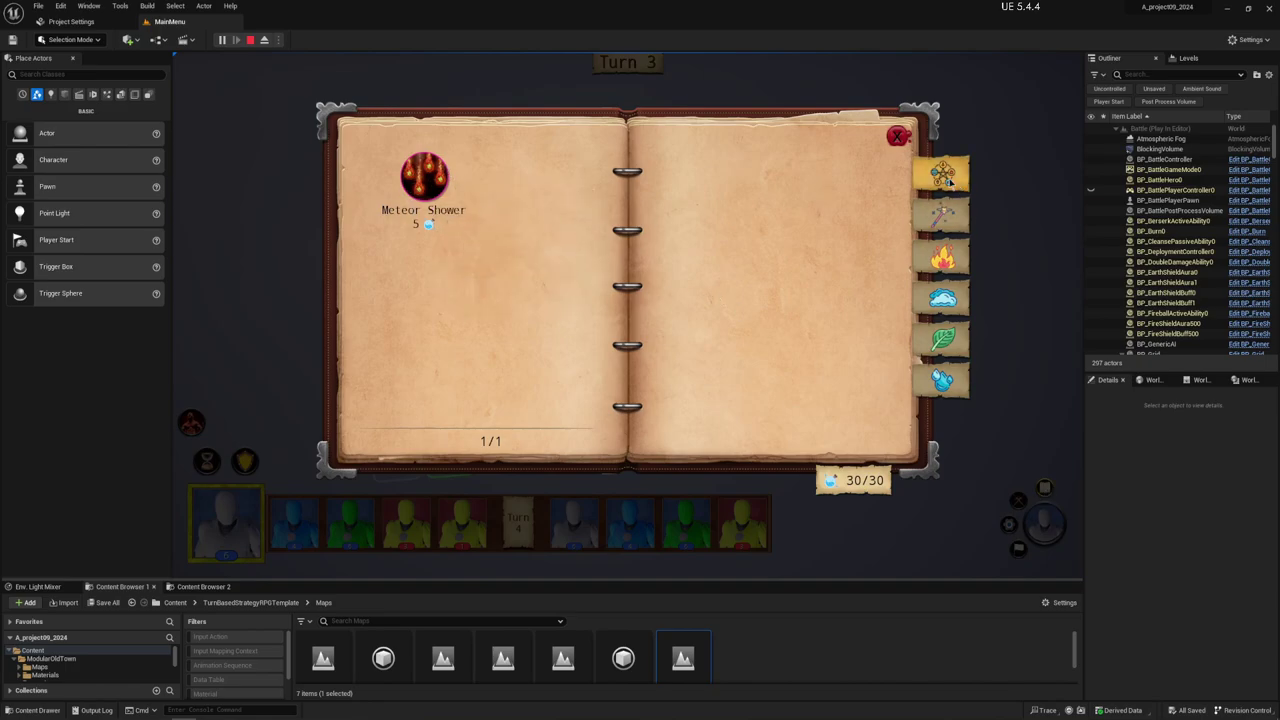
{"action": "left_click", "coordinate": [946, 300]}
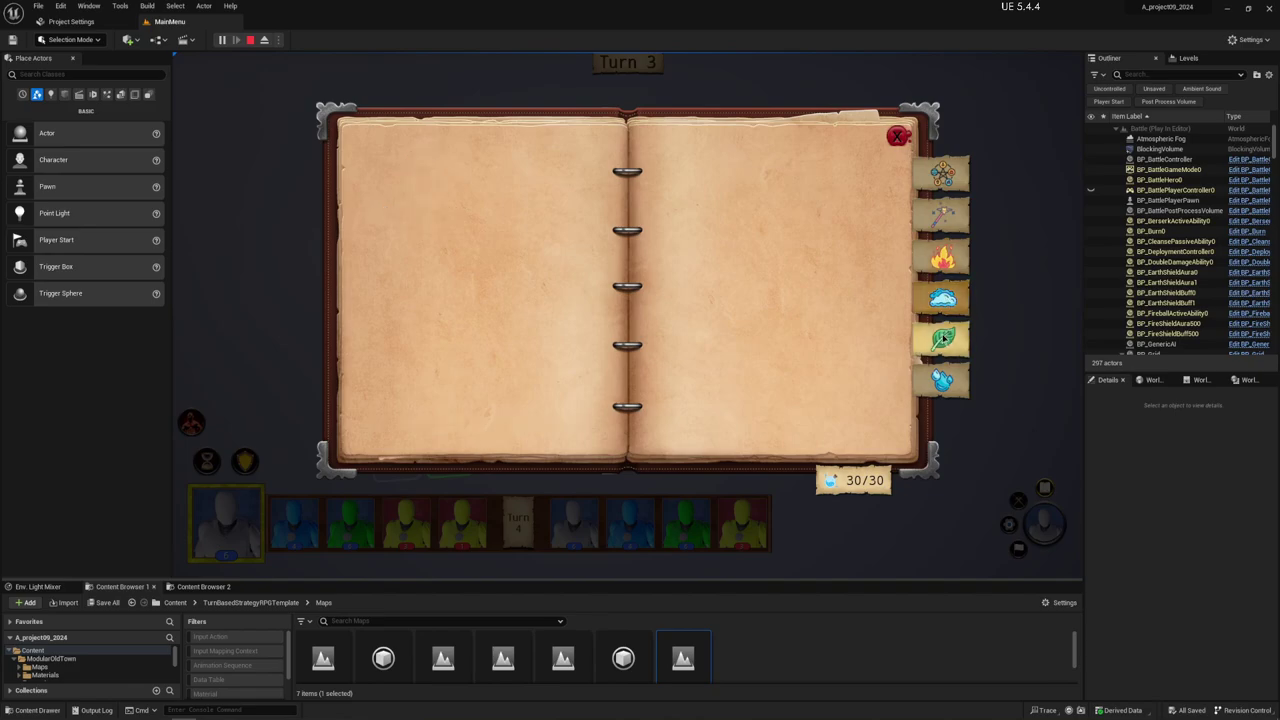
{"action": "left_click", "coordinate": [938, 178]}
{"action": "left_click", "coordinate": [420, 178]}
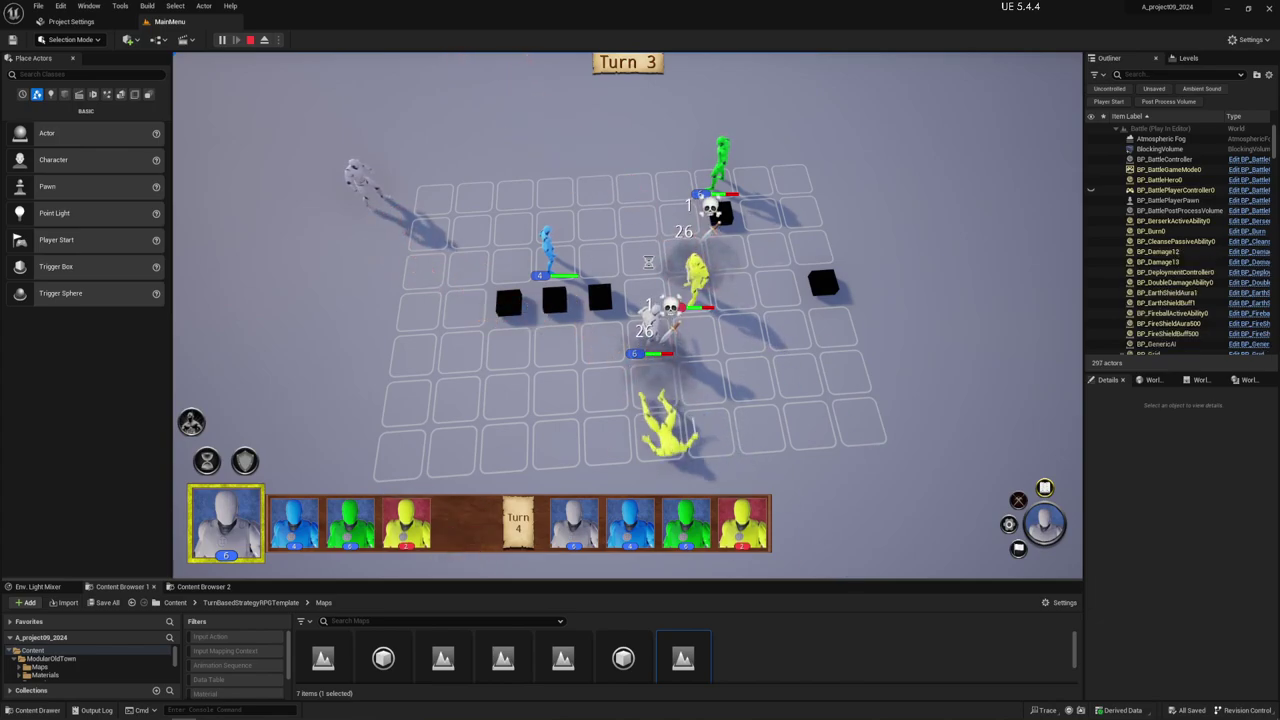
Finish the yellow enemies with a white melee attack and a blue ranged attack.
{"action": "mouse_move", "coordinate": [676, 312]}
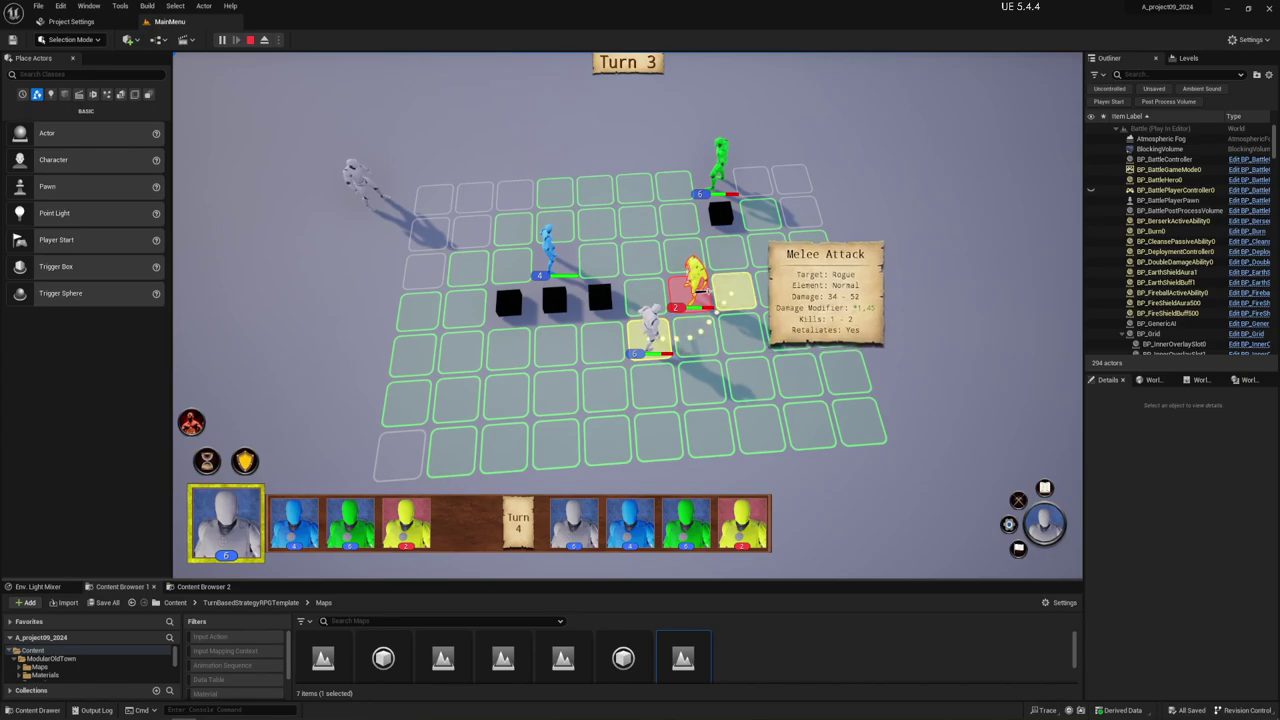
{"action": "left_click", "coordinate": [689, 306]}
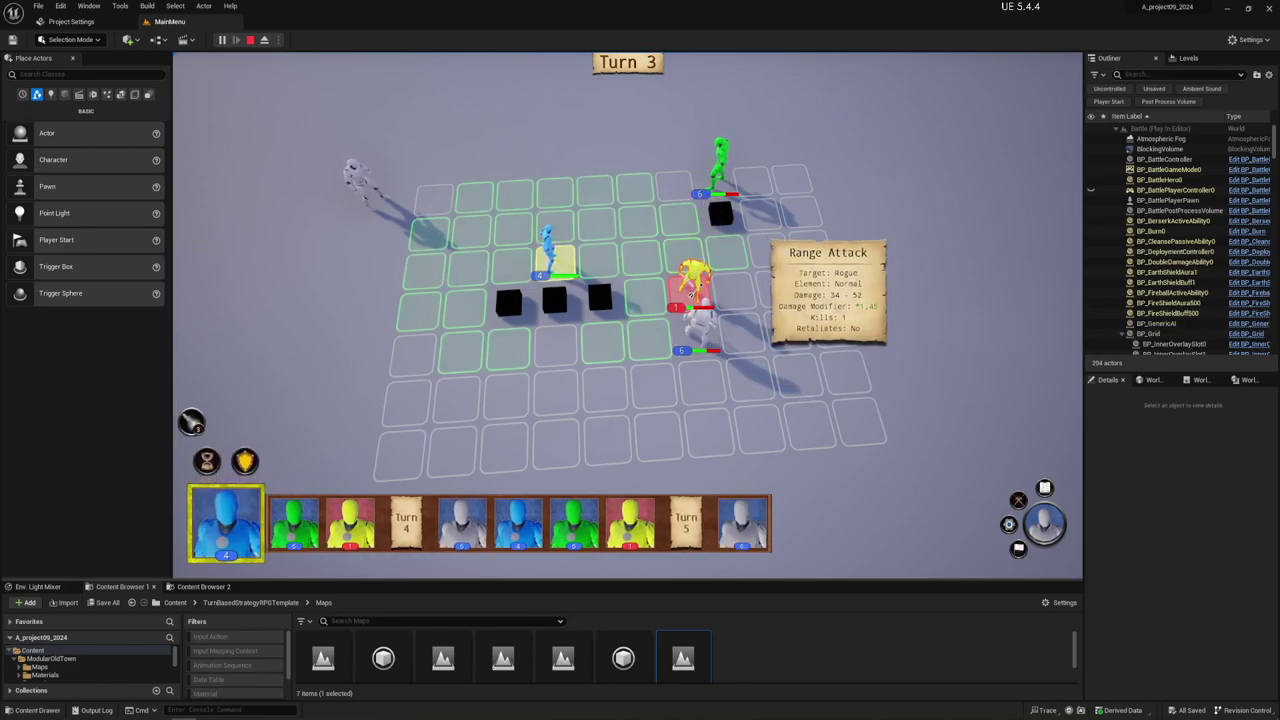
{"action": "left_click", "coordinate": [690, 293]}
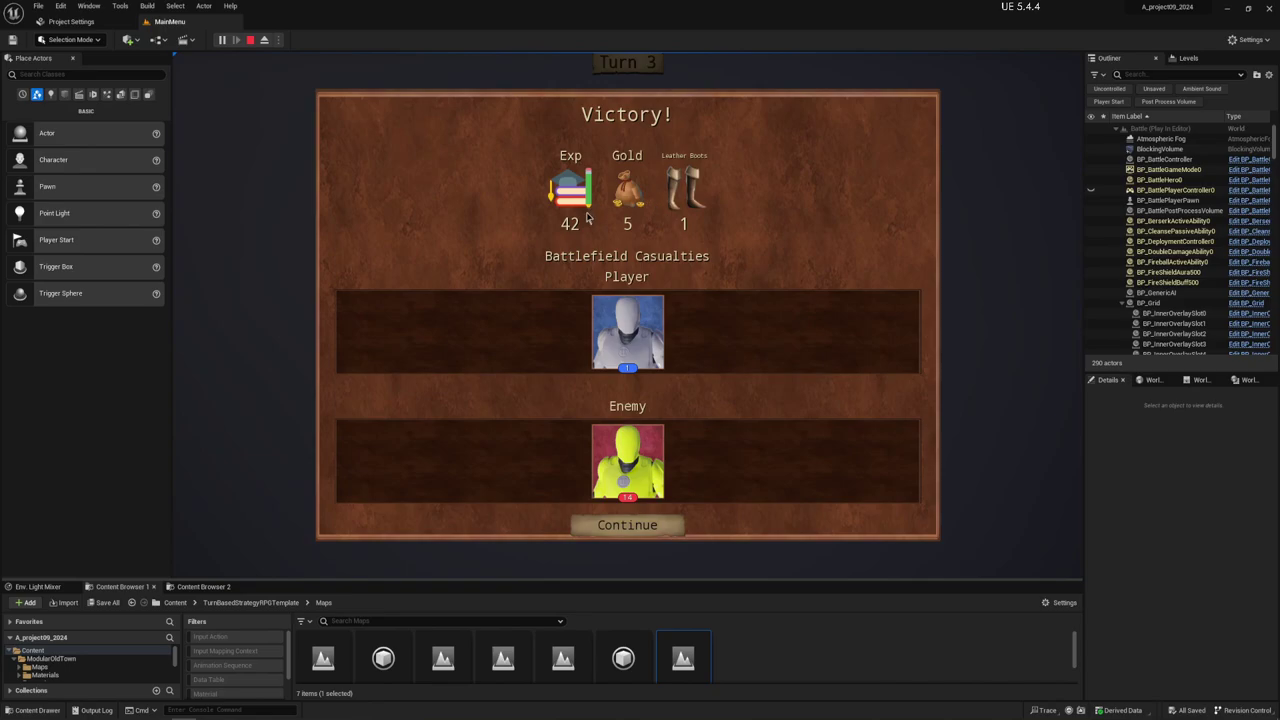
Continue past the Victory and Level Up screens, then walk the hero into the next battle.
{"action": "left_click", "coordinate": [631, 527]}
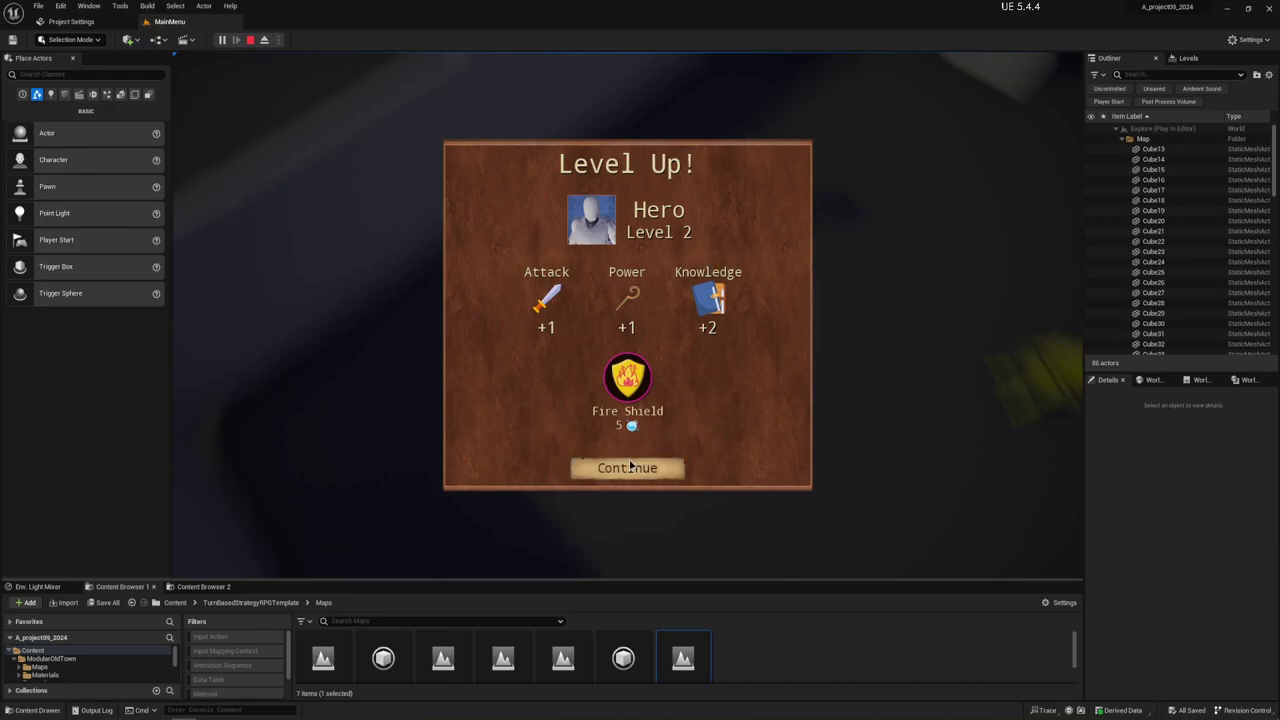
{"action": "mouse_move", "coordinate": [657, 313]}
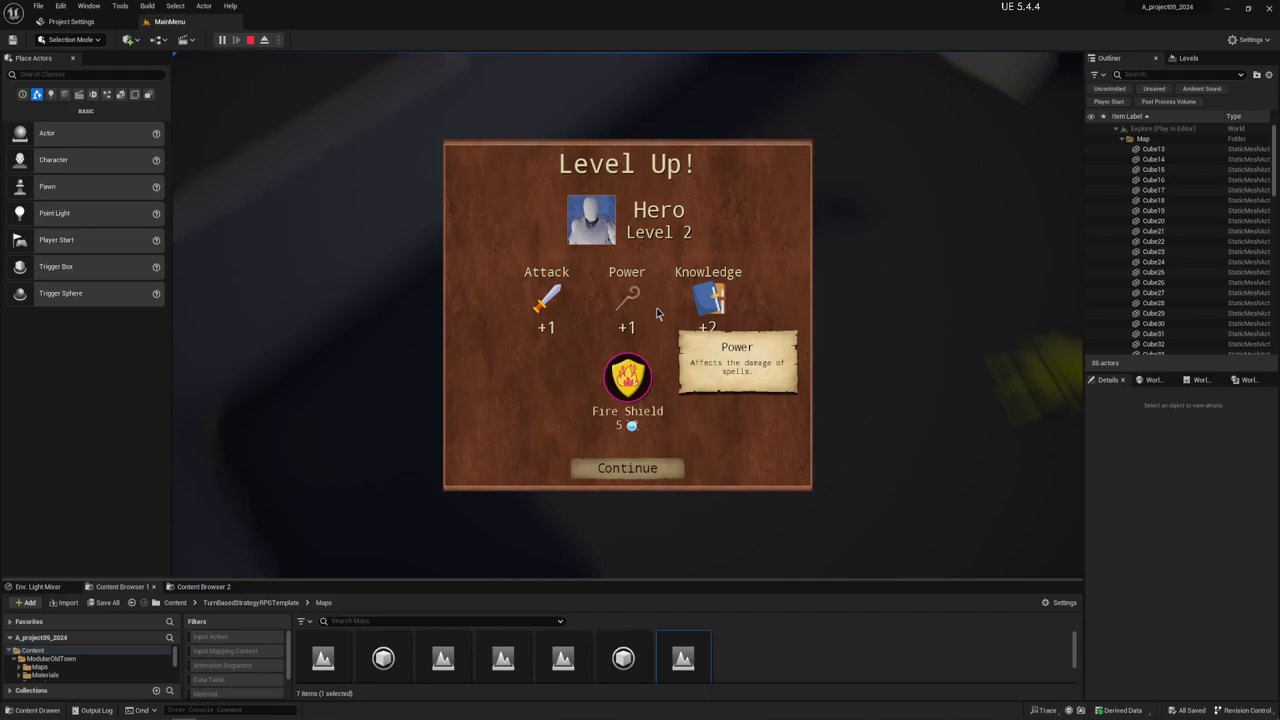
{"action": "left_click", "coordinate": [643, 470]}
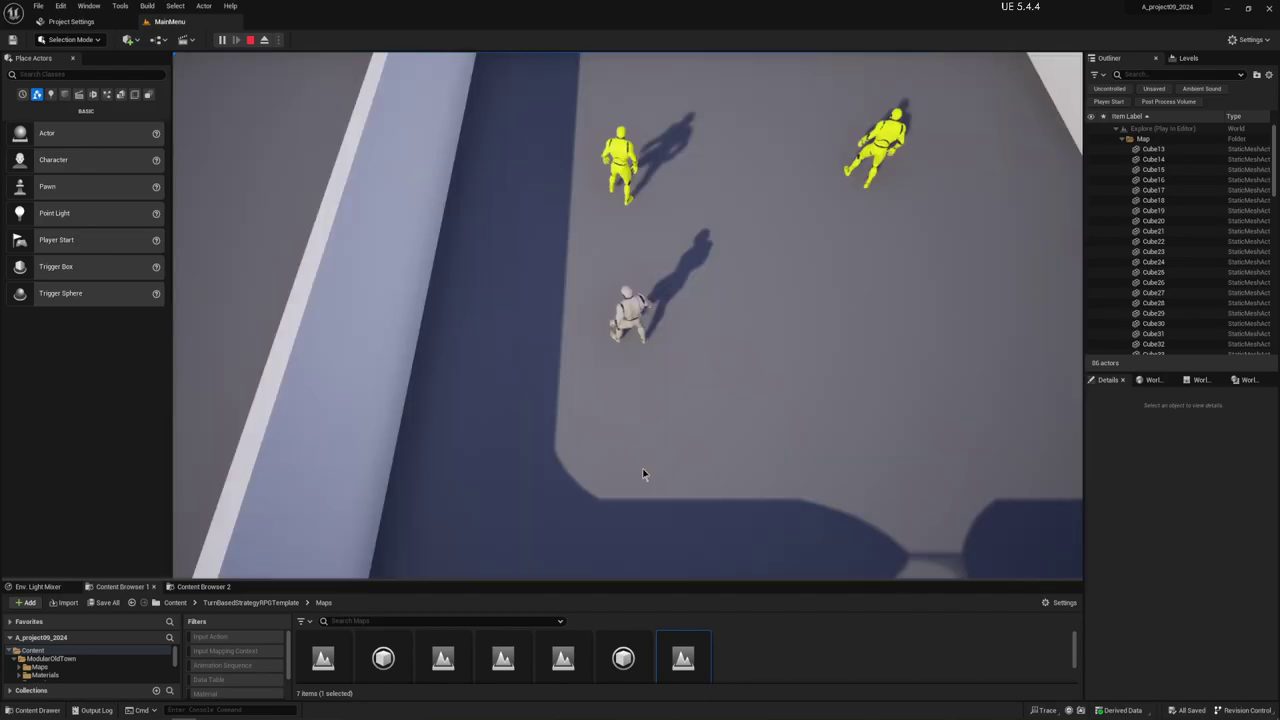
{"action": "left_click", "coordinate": [719, 156]}
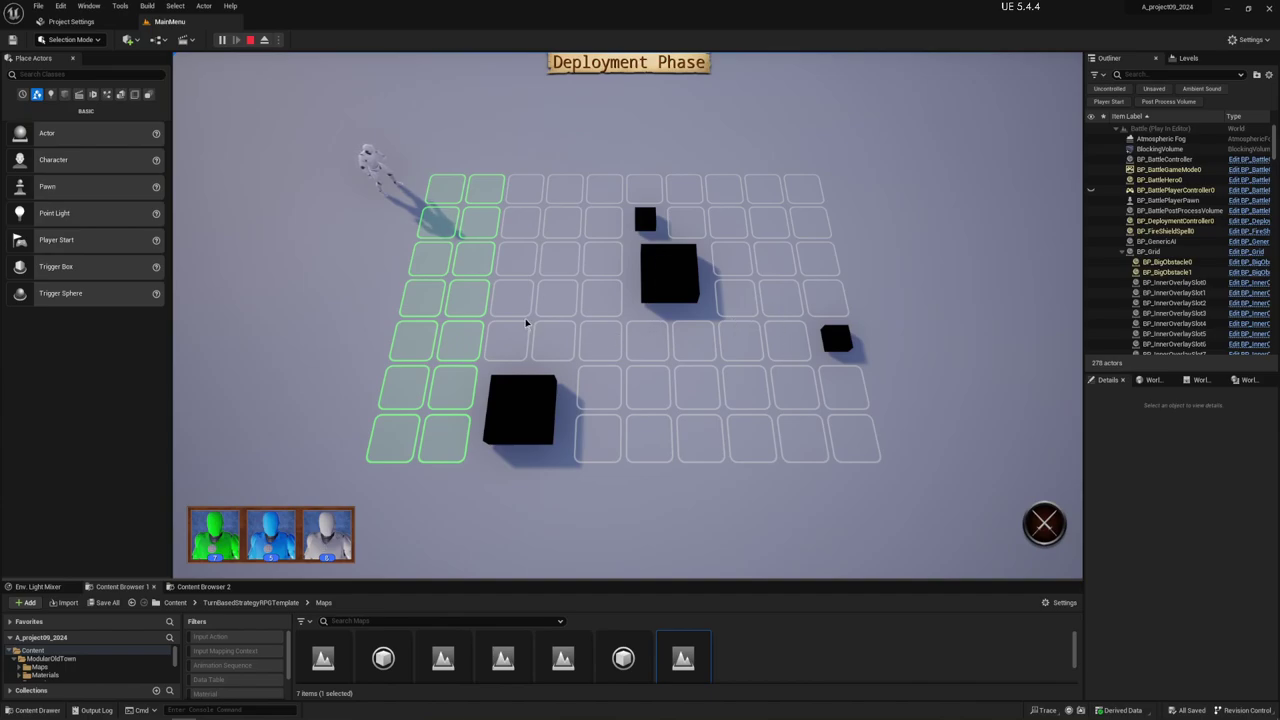
Deploy the blue, green and white characters on starting tiles and start the battle.
{"action": "left_click", "coordinate": [1043, 521]}
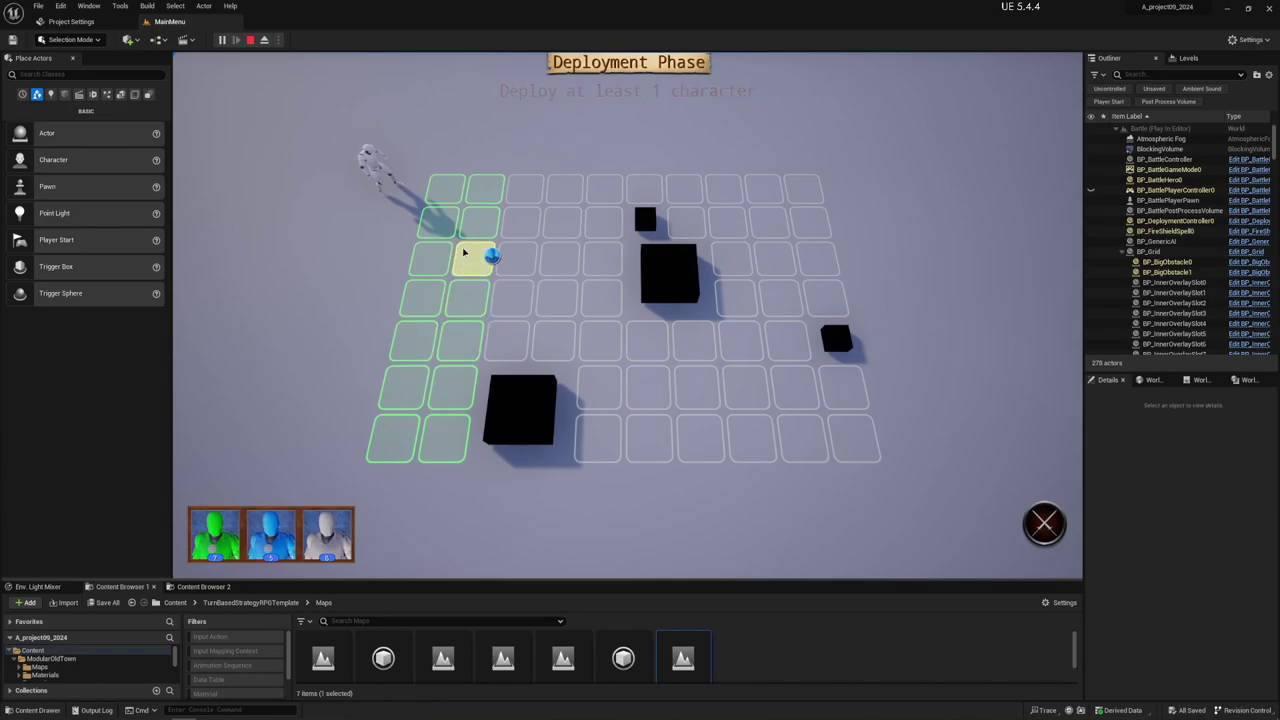
{"action": "left_click_drag", "start_coordinate": [270, 533], "coordinate": [463, 228]}
{"action": "left_click_drag", "start_coordinate": [215, 533], "coordinate": [445, 343]}
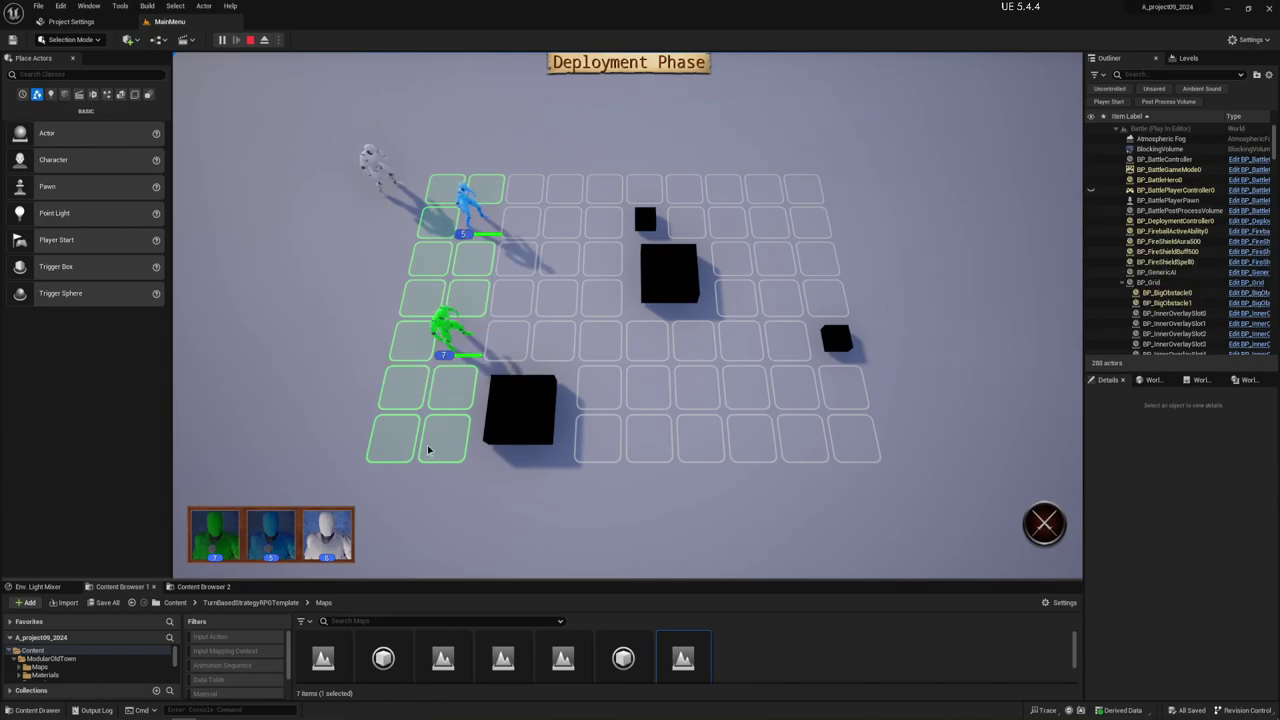
{"action": "left_click_drag", "start_coordinate": [450, 435], "coordinate": [450, 448]}
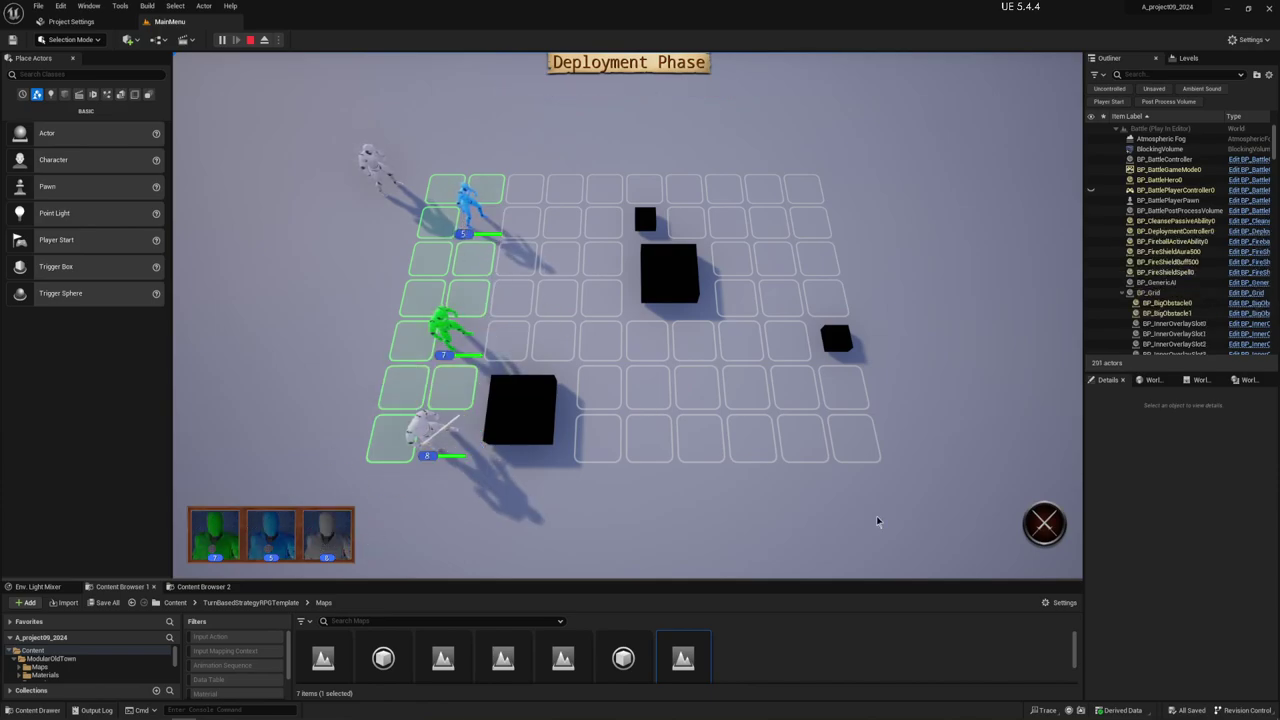
{"action": "left_click", "coordinate": [1045, 523]}
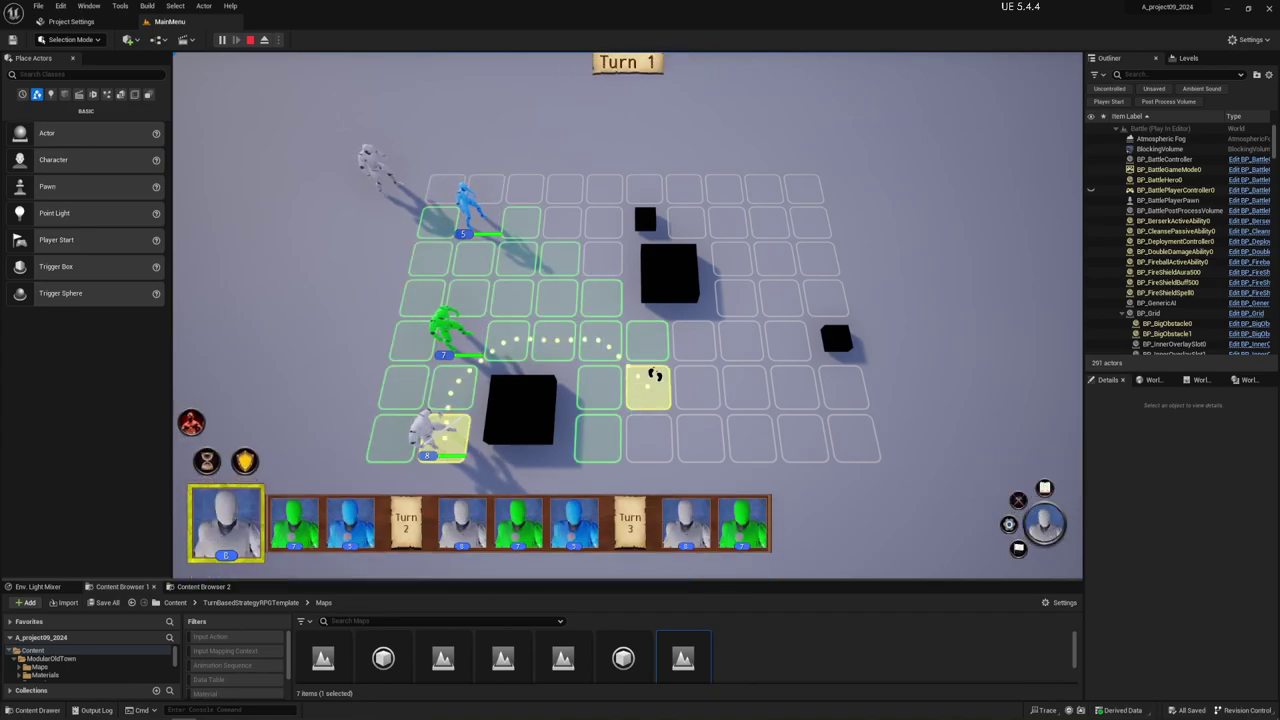
Move the white, green and blue units to new tiles, then stop the play session.
{"action": "left_click", "coordinate": [657, 392]}
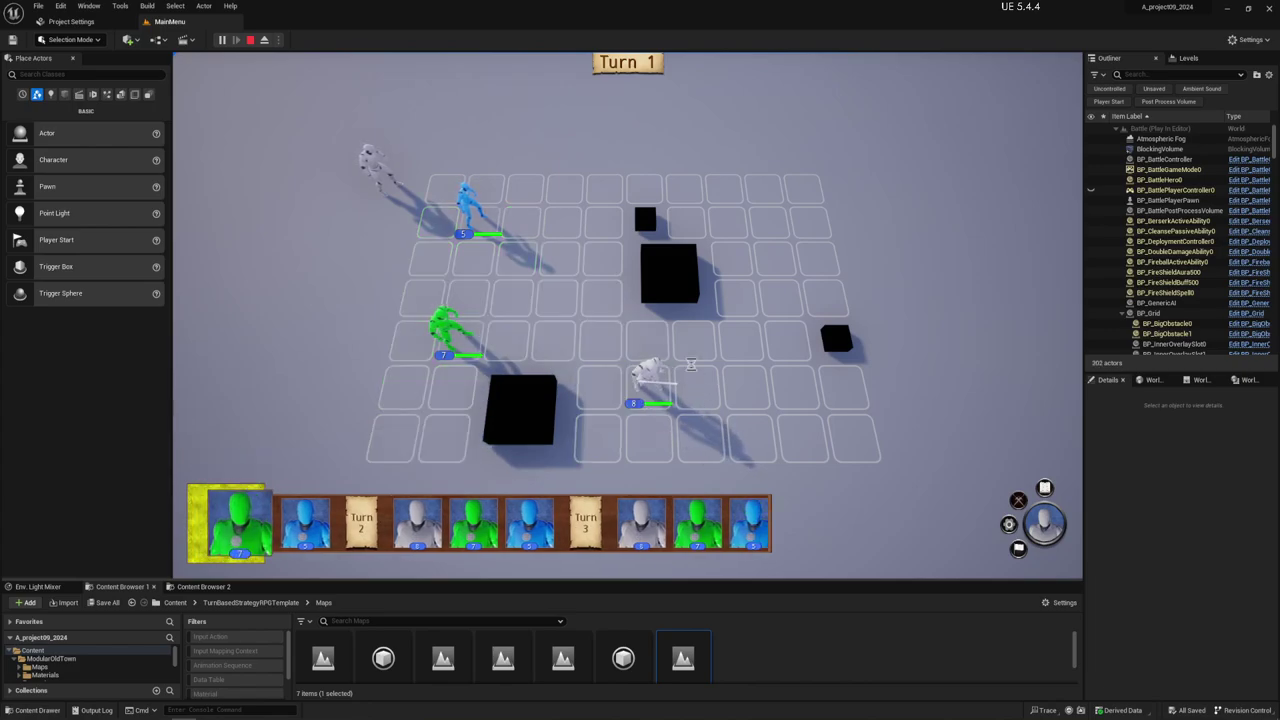
{"action": "left_click", "coordinate": [653, 339]}
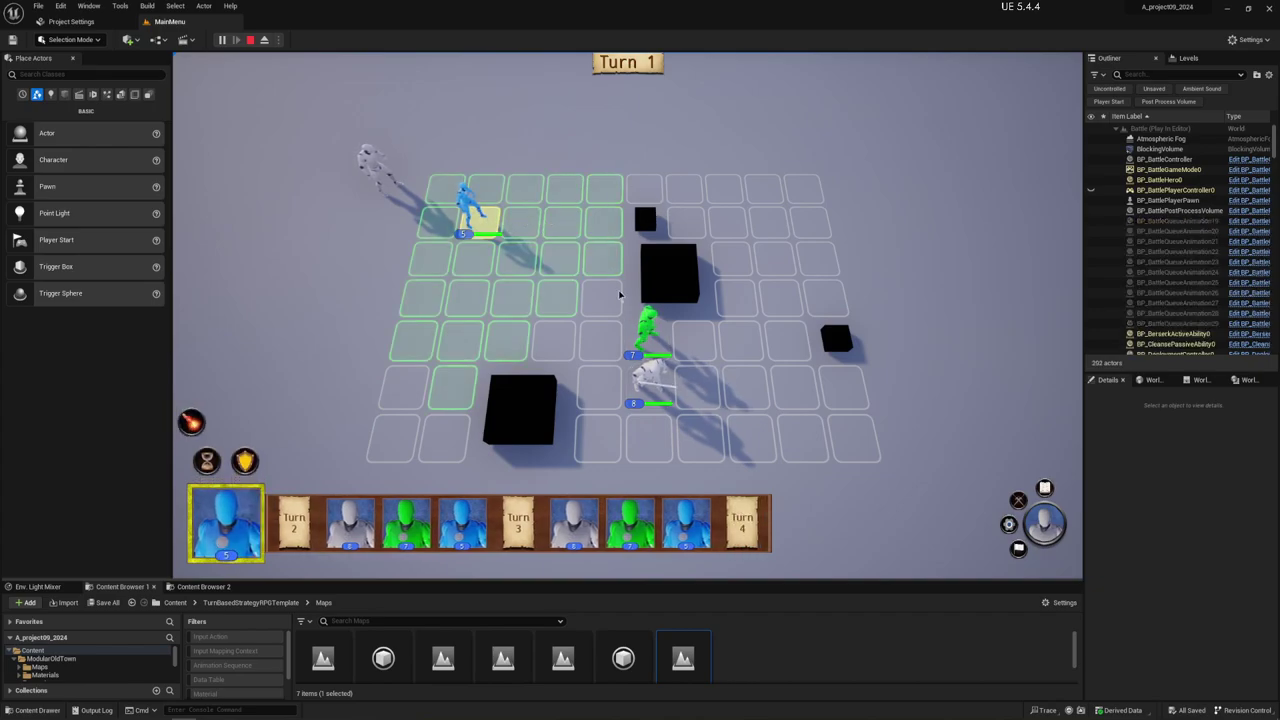
{"action": "left_click", "coordinate": [603, 258]}
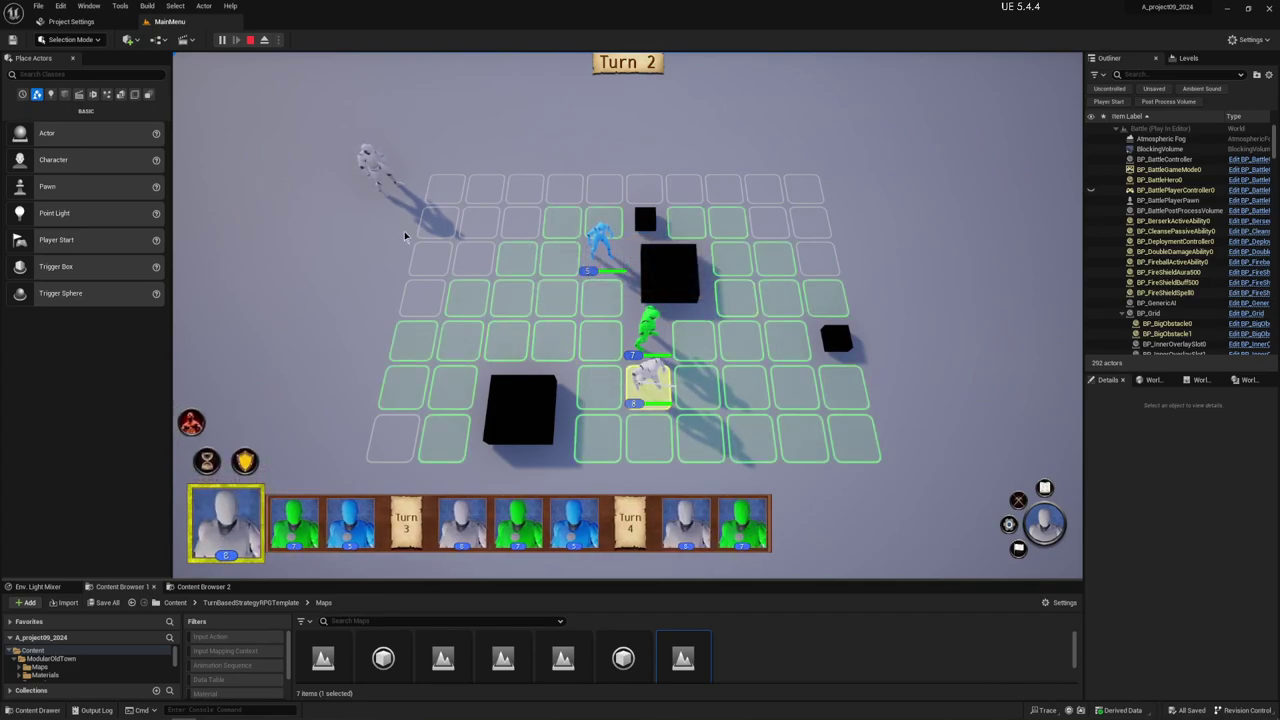
{"action": "left_click", "coordinate": [250, 39]}
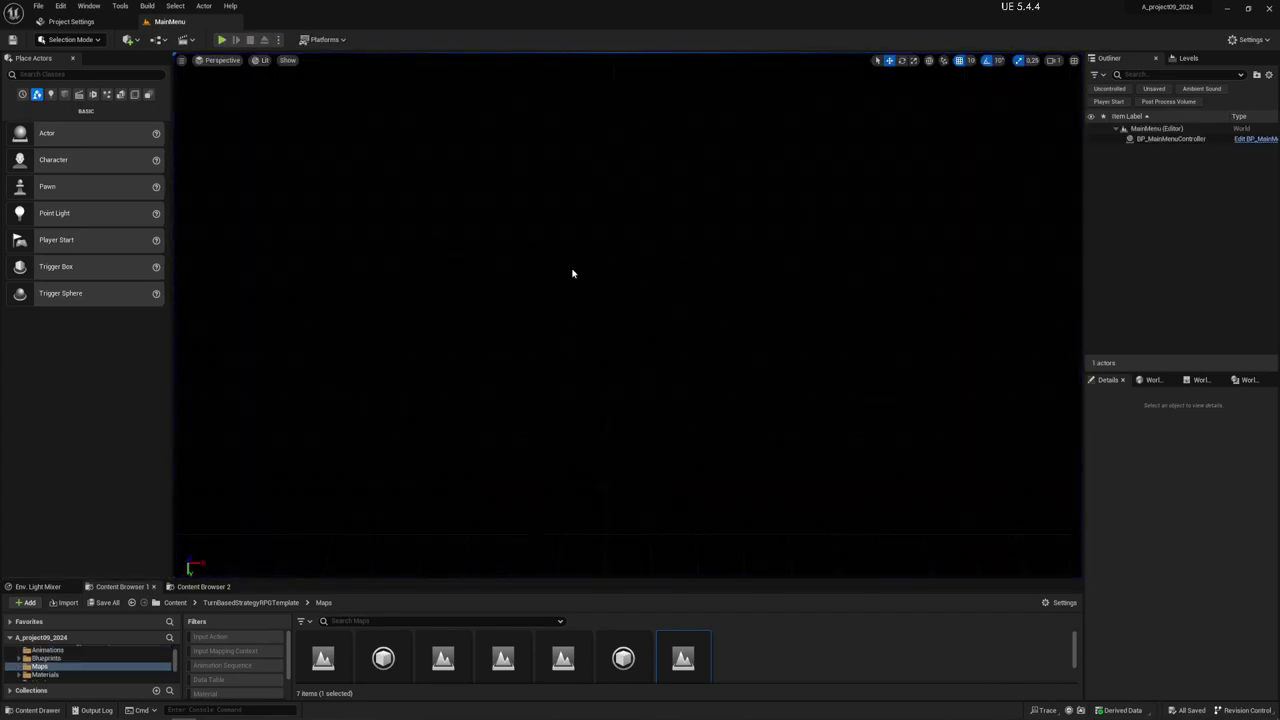
Start a new game, restore the hero's mana at the shrine, and walk toward the red enemy.
{"action": "left_click", "coordinate": [221, 40]}
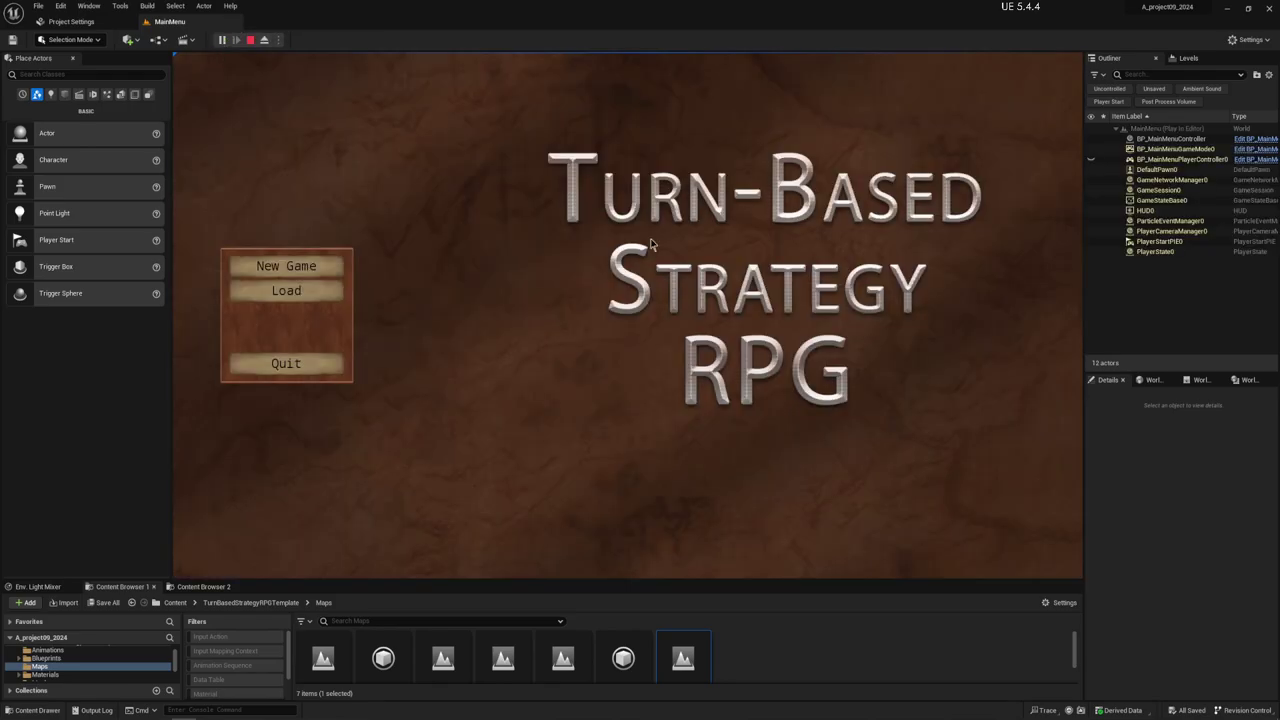
{"action": "left_click", "coordinate": [279, 266]}
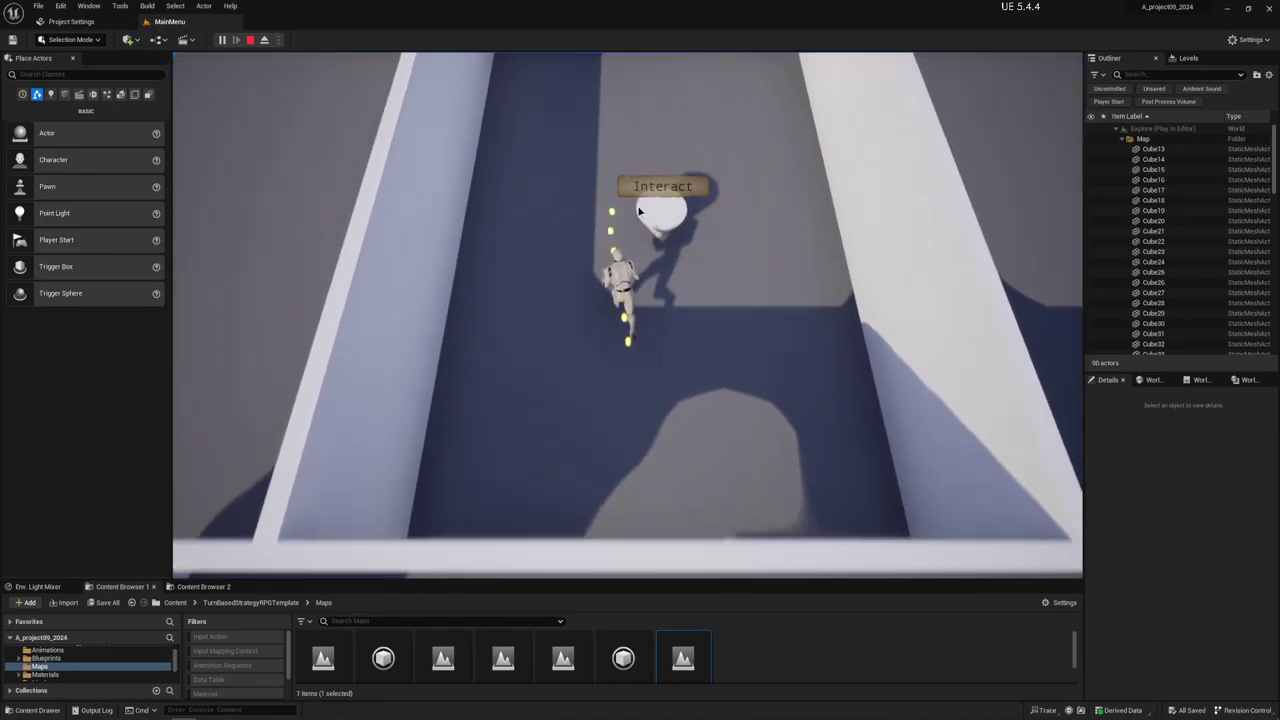
{"action": "left_click", "coordinate": [672, 286]}
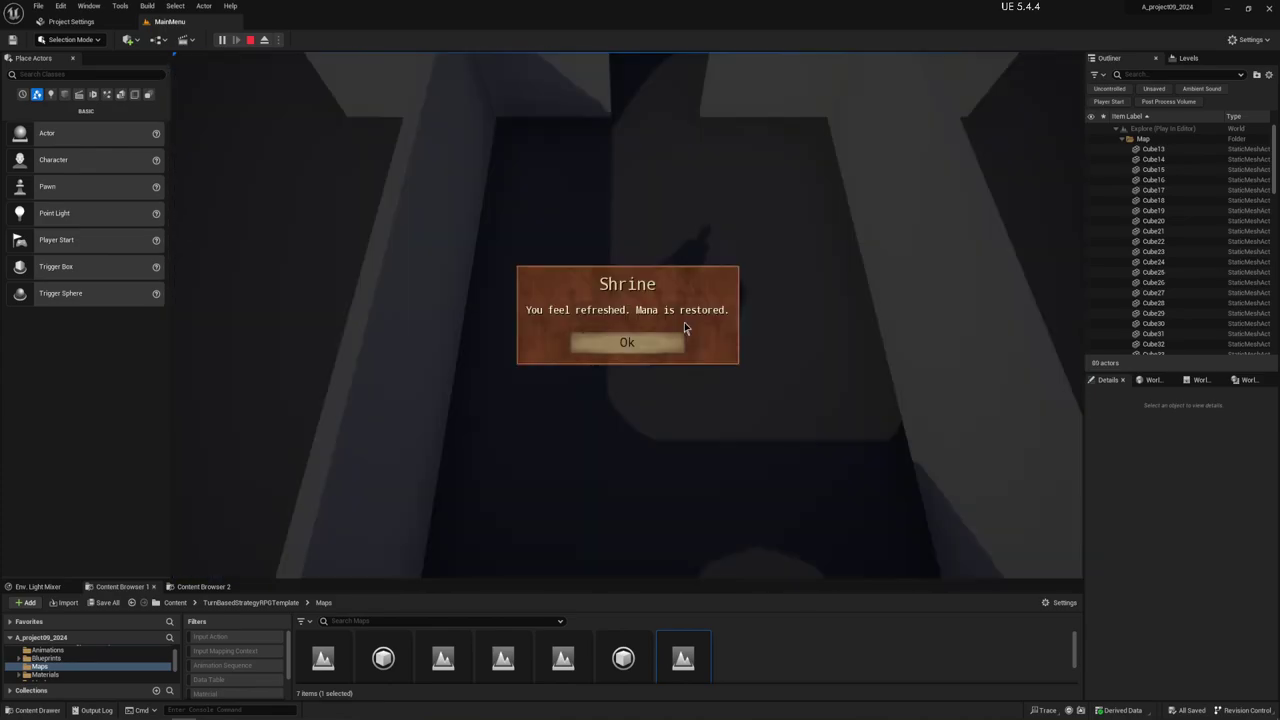
{"action": "left_click", "coordinate": [618, 345]}
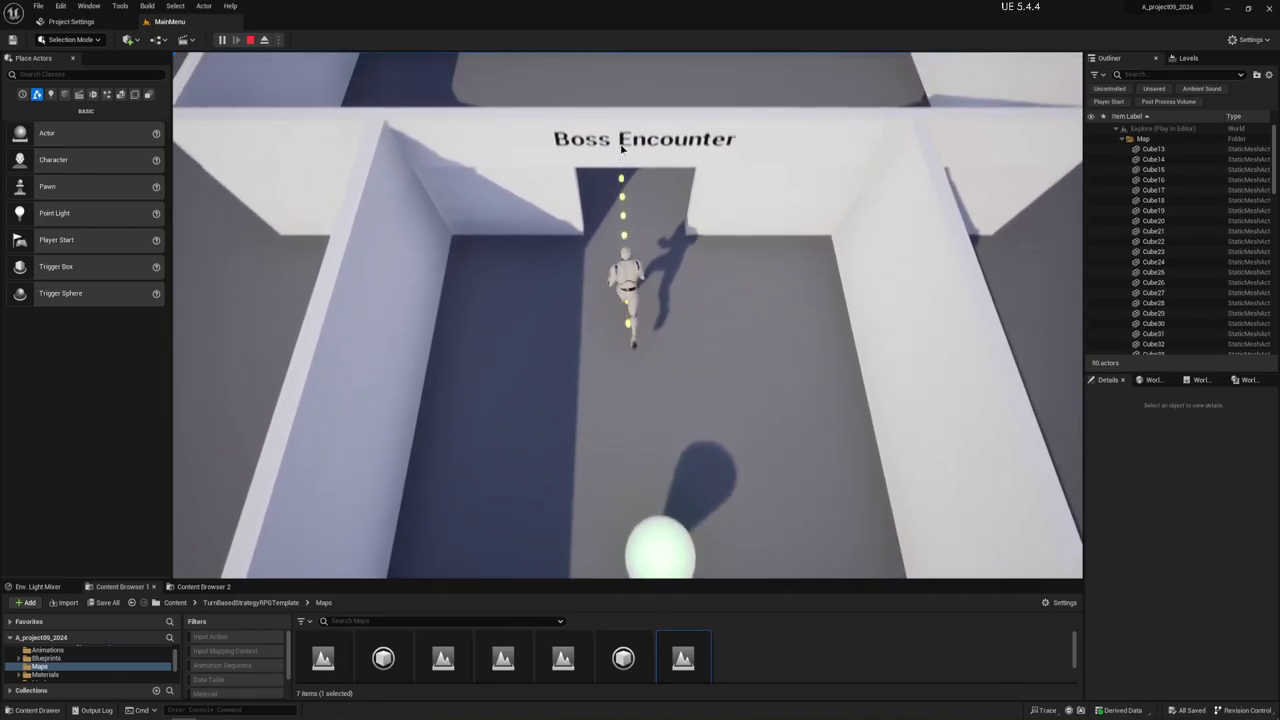
{"action": "left_click", "coordinate": [490, 215]}
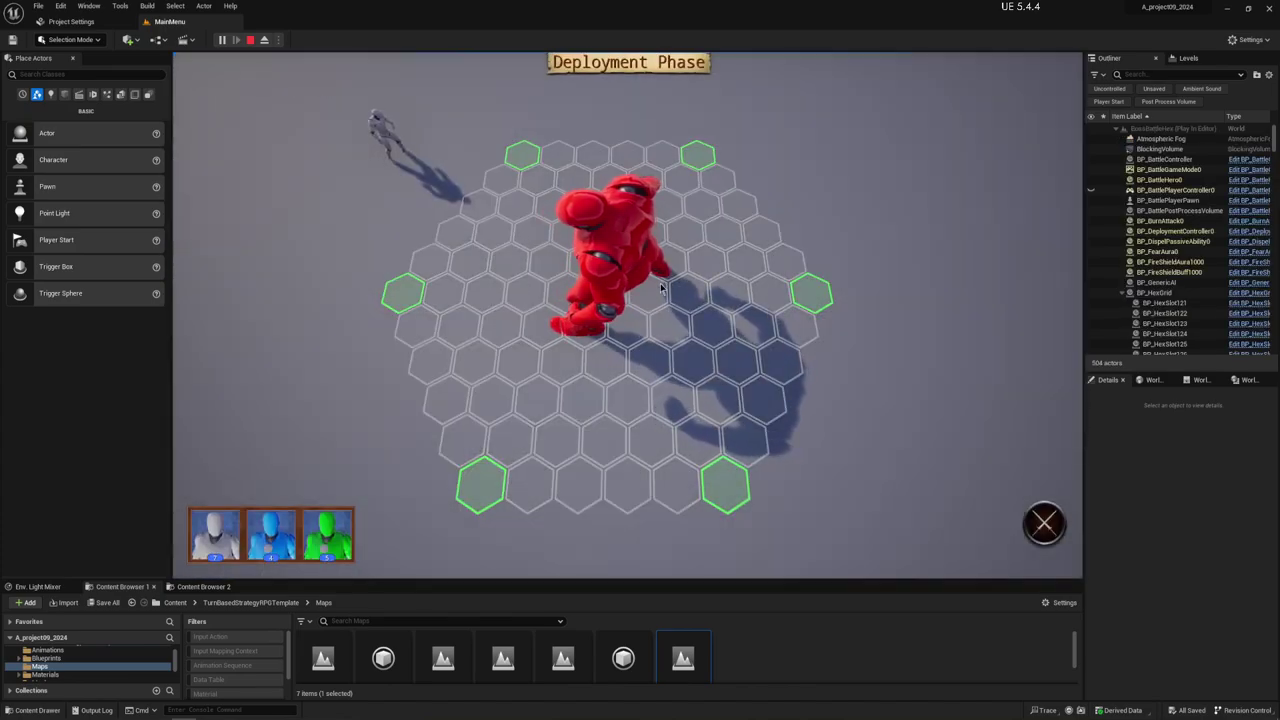
Deploy the blue, white and green heroes, start the battle, and range-attack the Sorcerer with blue.
{"action": "mouse_move", "coordinate": [666, 320]}
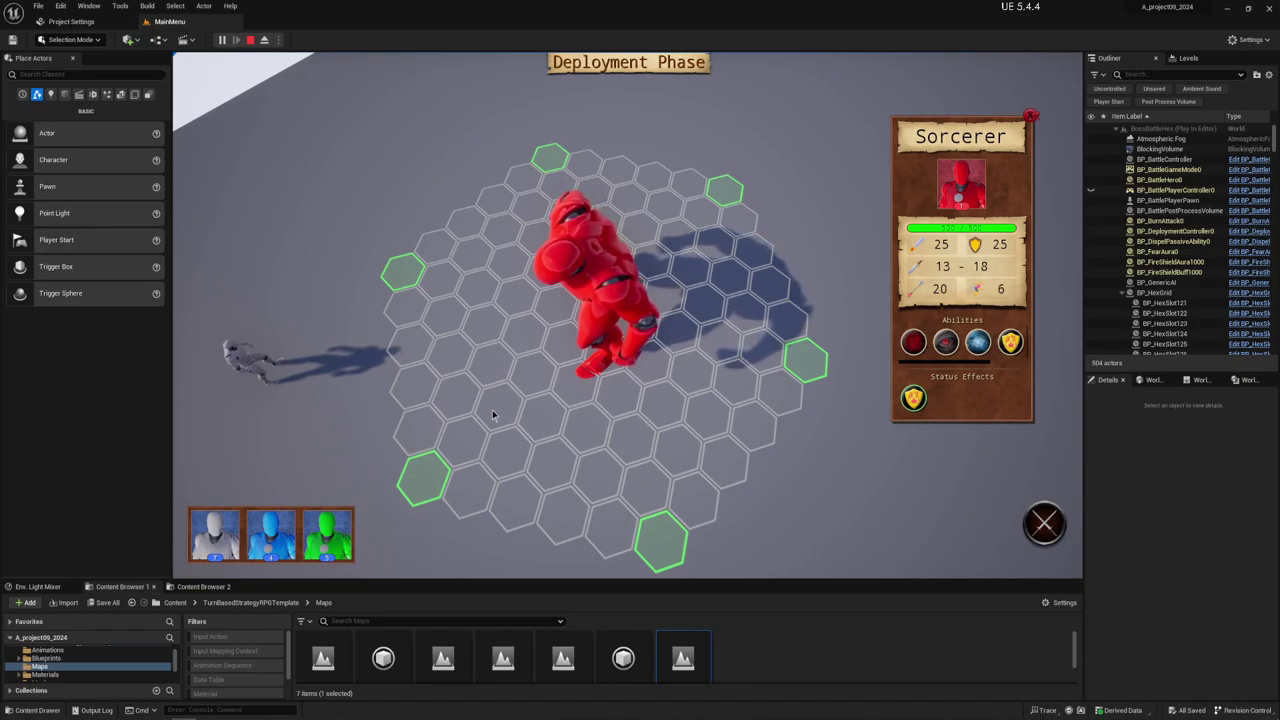
{"action": "left_click", "coordinate": [400, 278]}
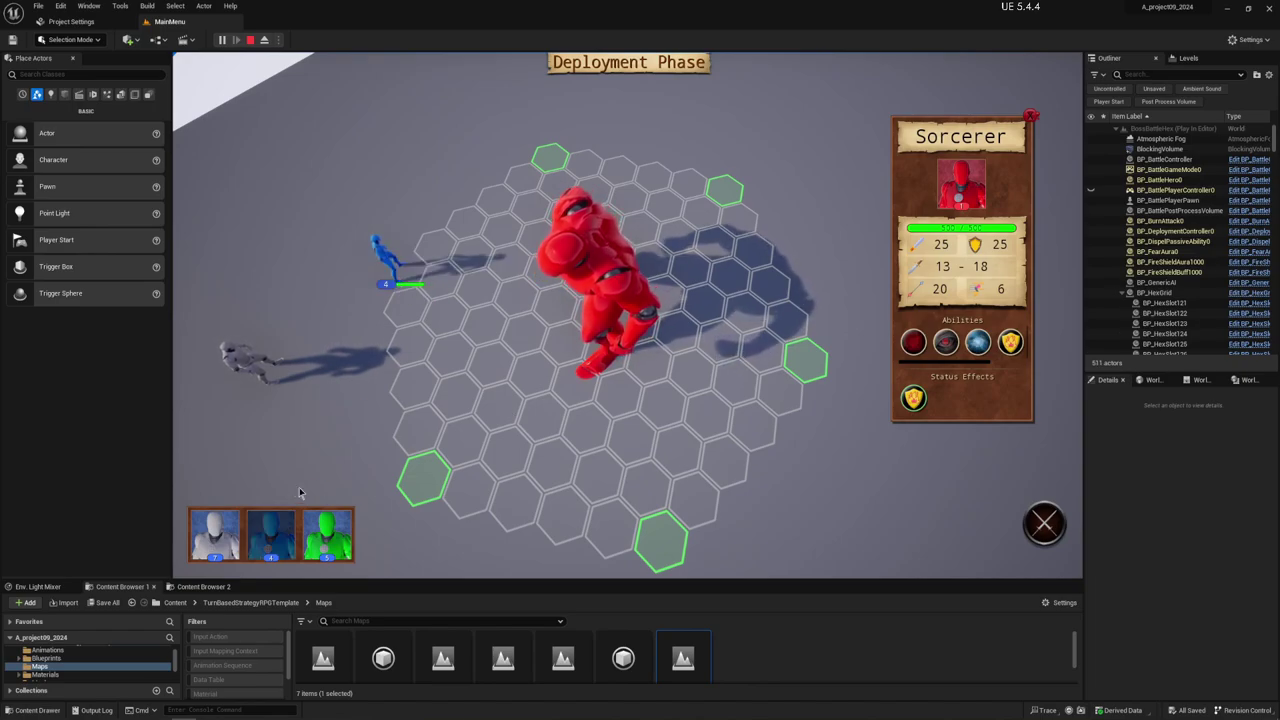
{"action": "left_click", "coordinate": [796, 368]}
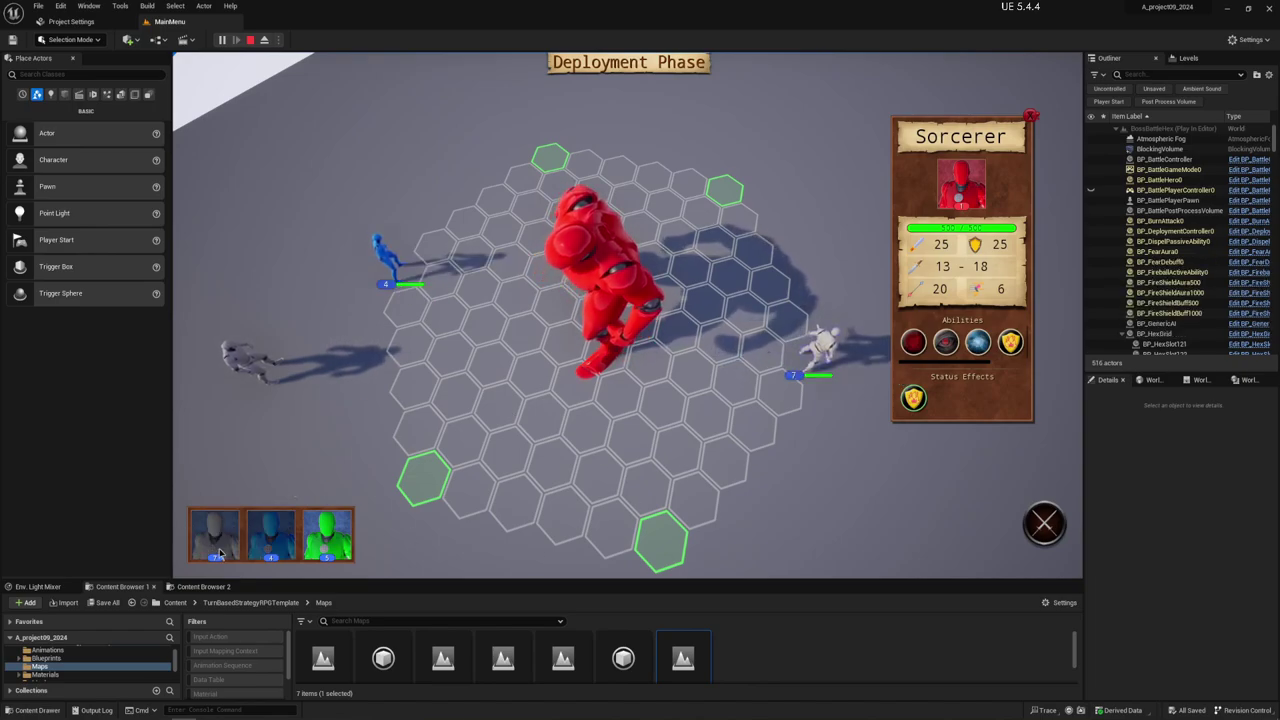
{"action": "left_click", "coordinate": [660, 540]}
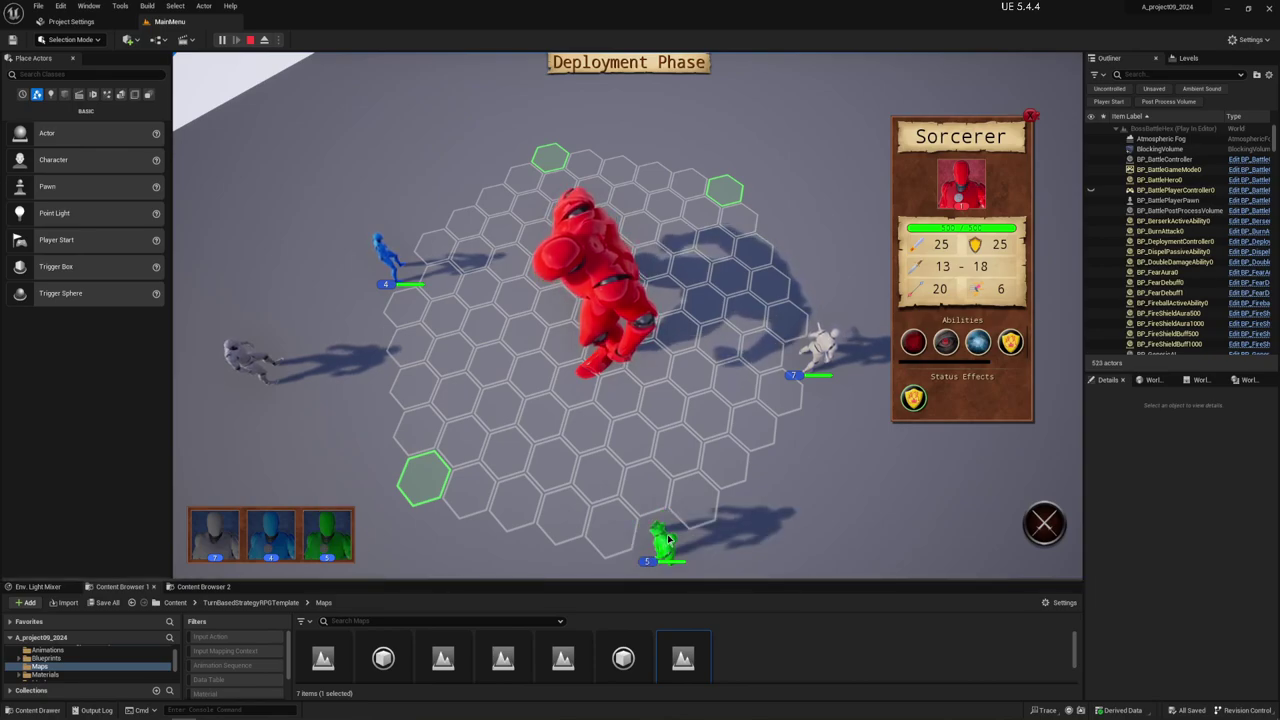
{"action": "left_click", "coordinate": [1044, 522]}
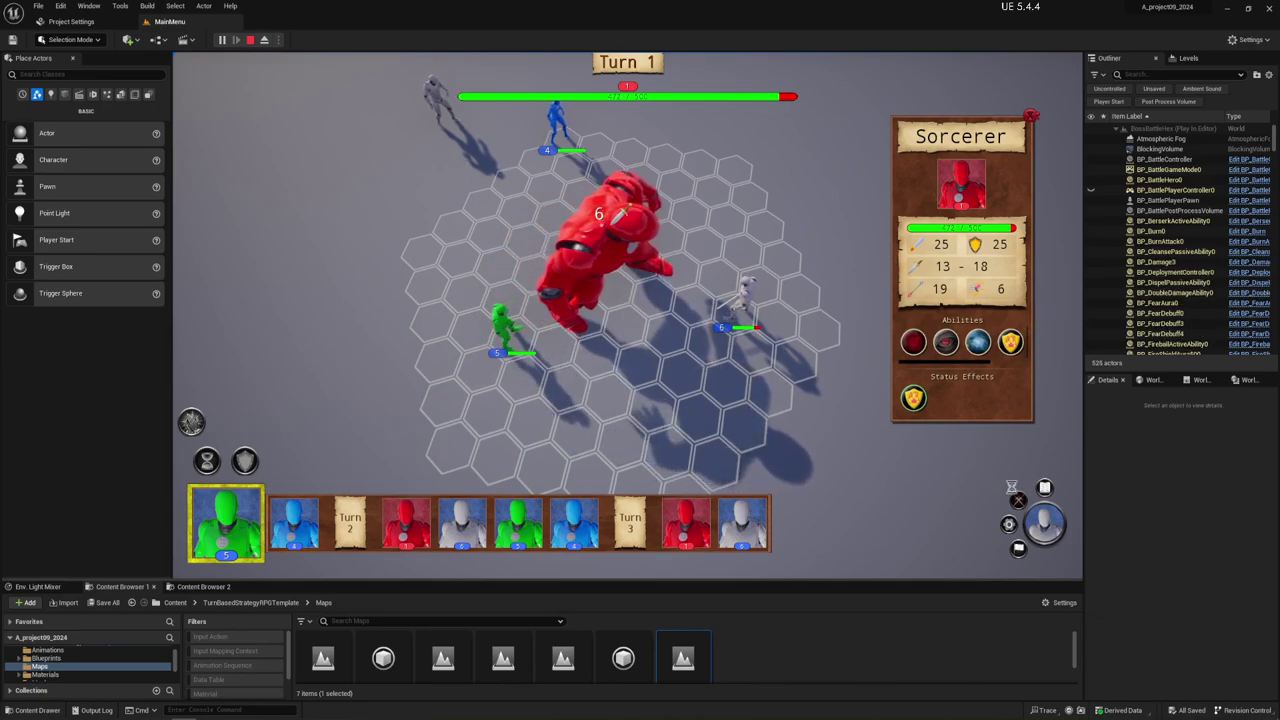
{"action": "left_click", "coordinate": [600, 245]}
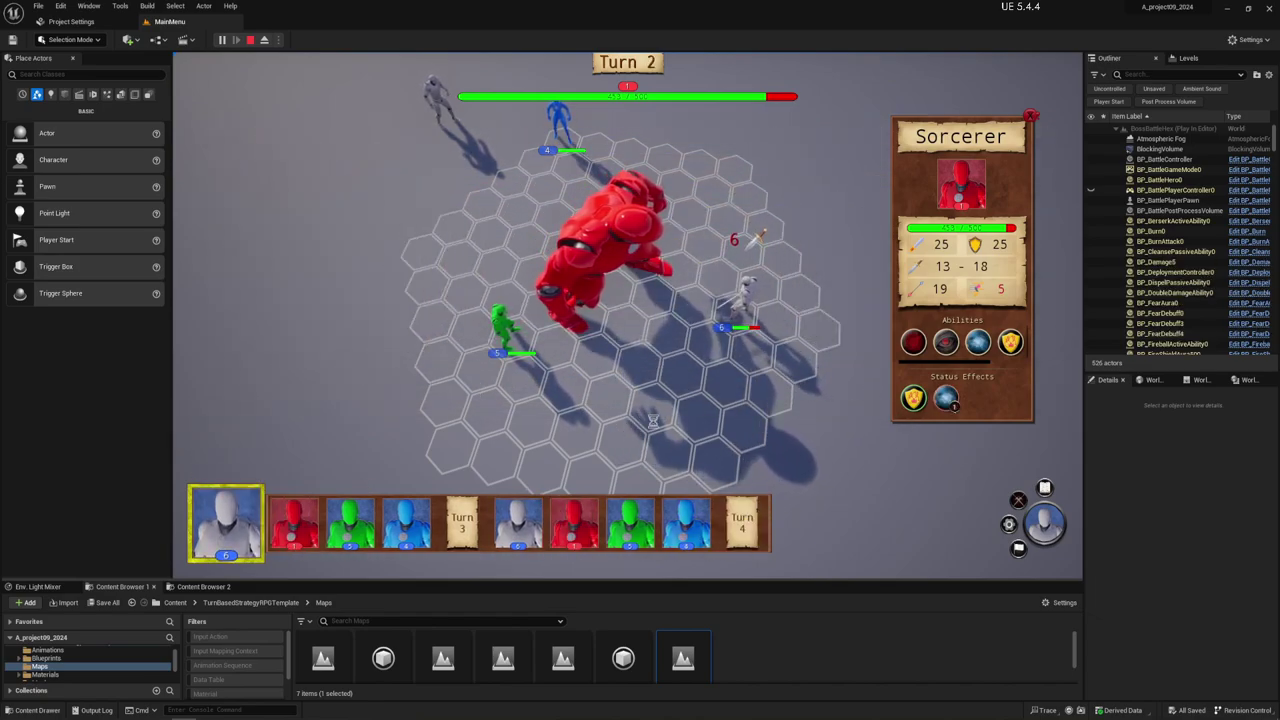
{"action": "left_click", "coordinate": [1045, 488]}
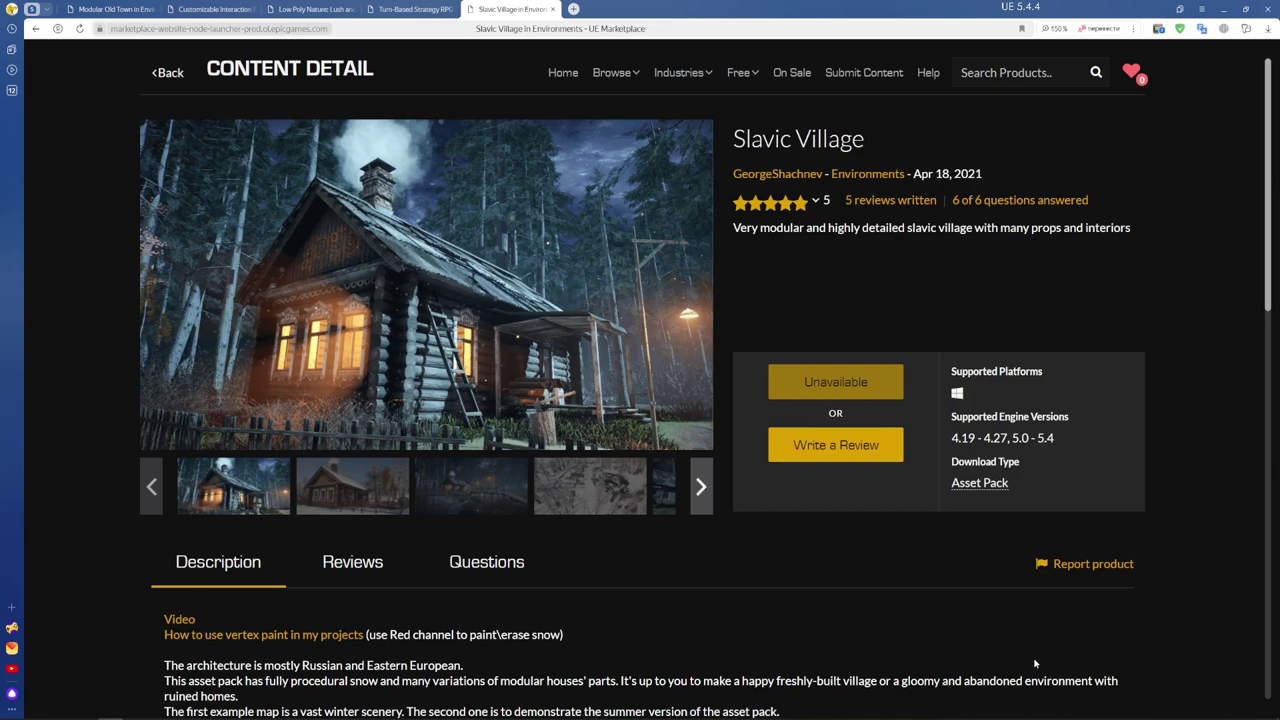
Page through the Slavic Village gallery's pier, outhouse and other shots to the lake and pier screenshot.
{"action": "left_click", "coordinate": [333, 490]}
{"action": "left_click", "coordinate": [480, 488]}
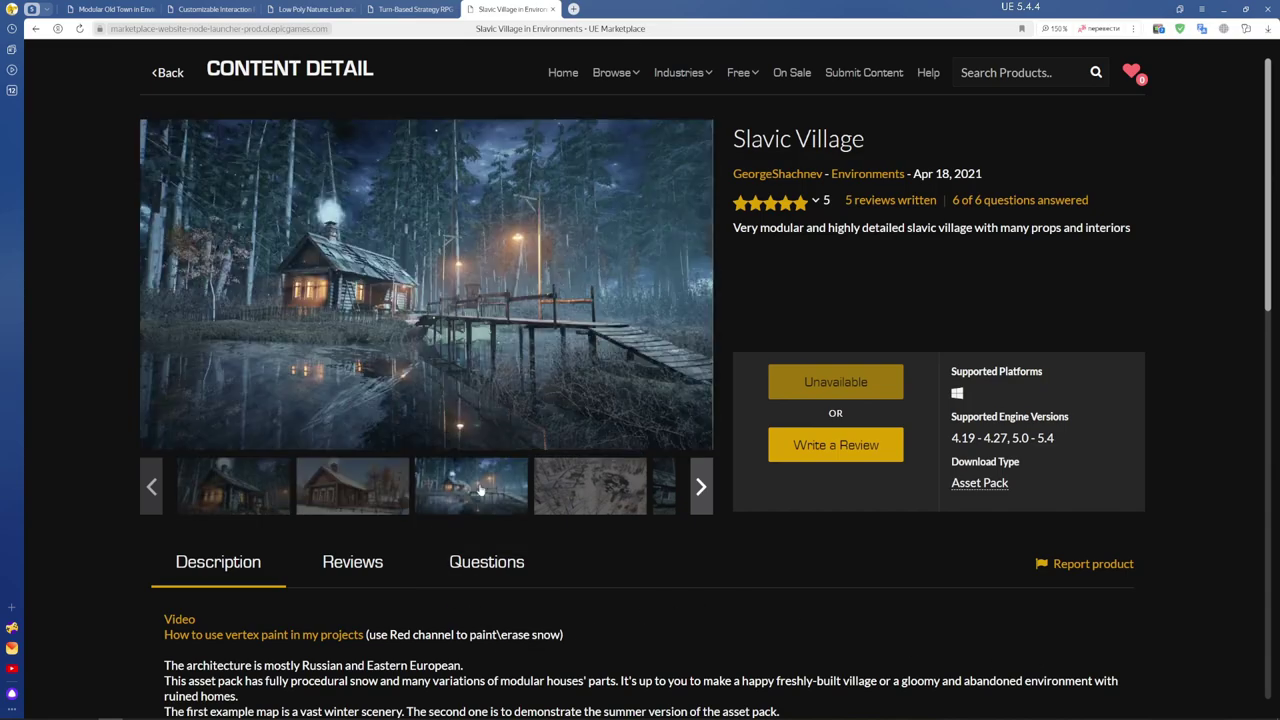
{"action": "left_click", "coordinate": [658, 495]}
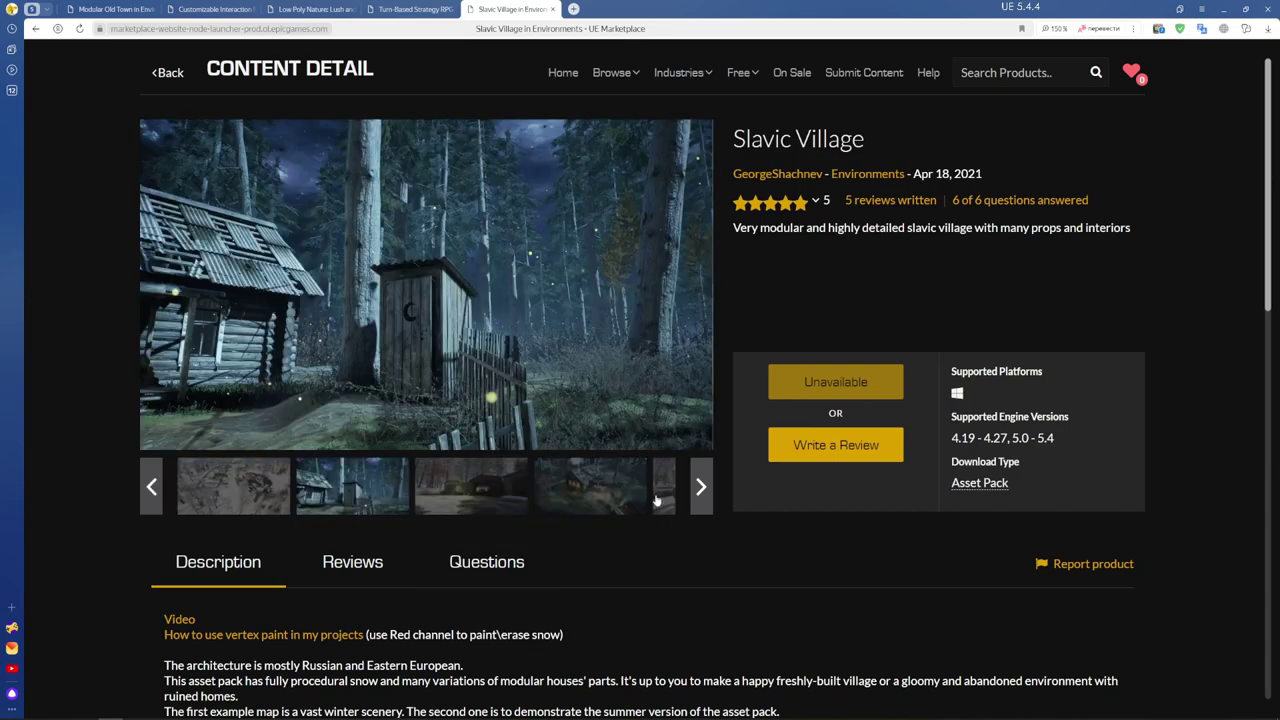
{"action": "left_click", "coordinate": [700, 487]}
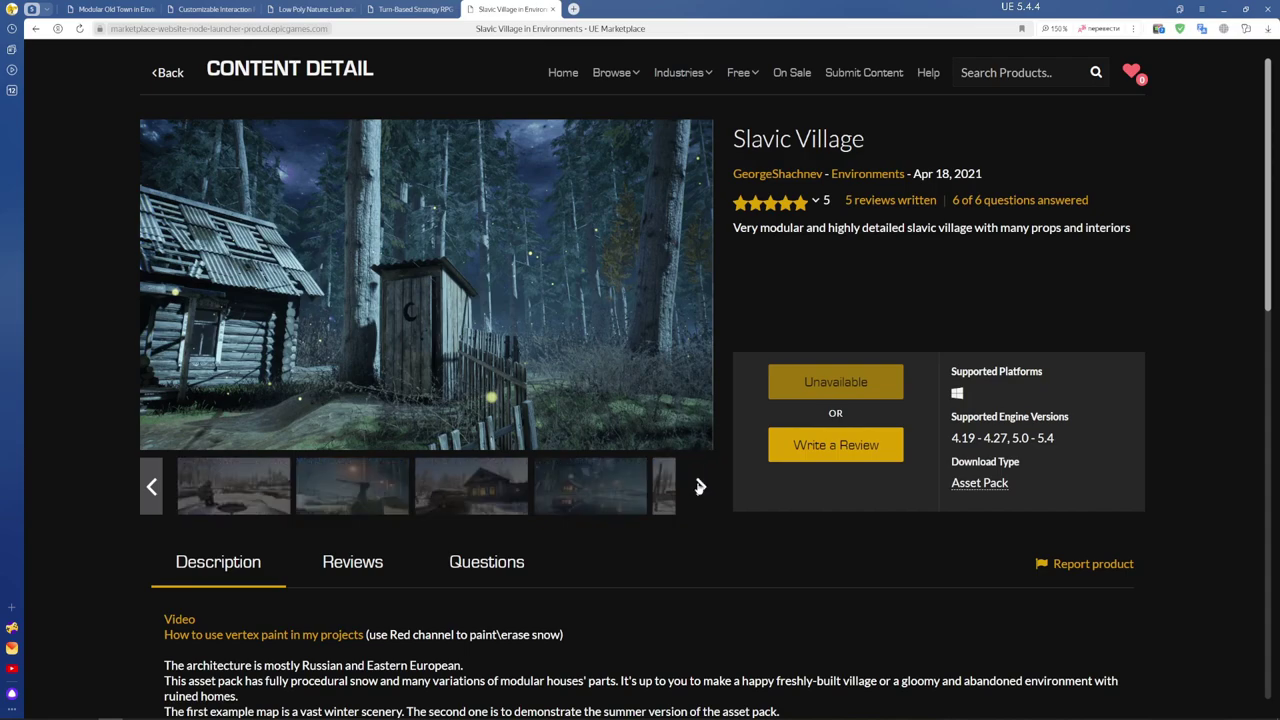
{"action": "left_click", "coordinate": [622, 505]}
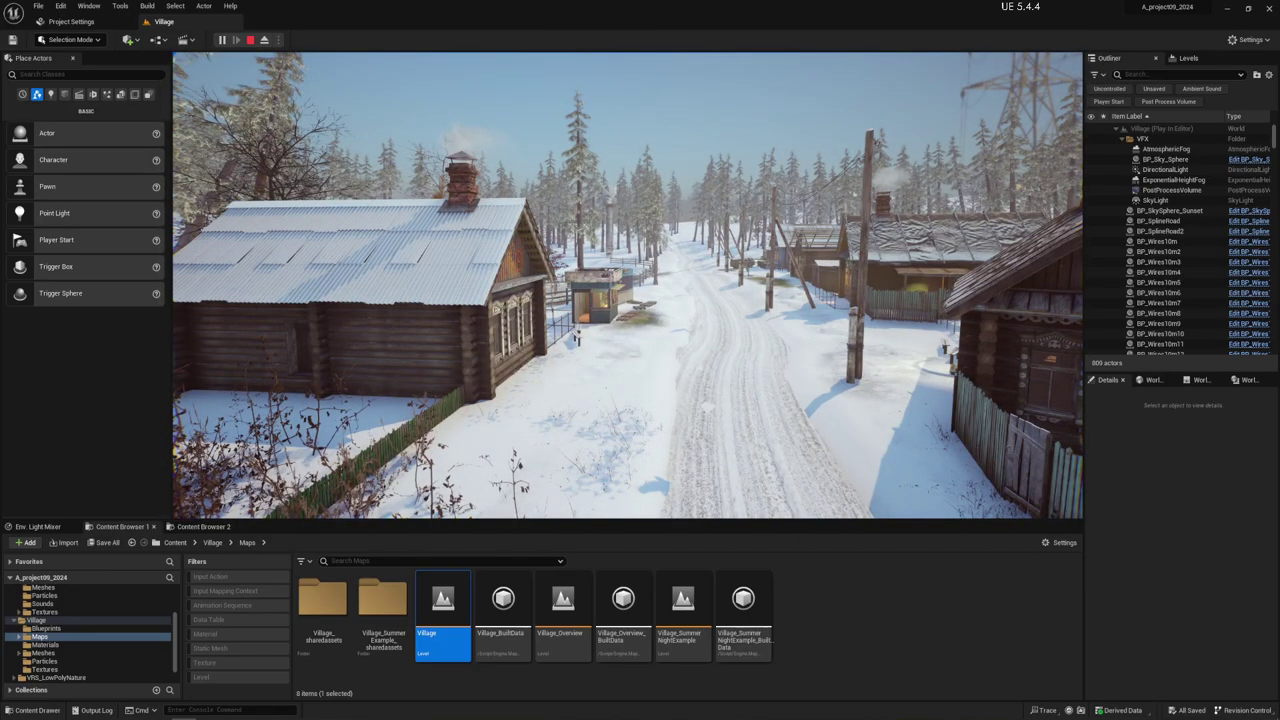
Switch the running Village game view to Shader Complexity with the F1 shortcut.
{"action": "key", "text": "F1"}
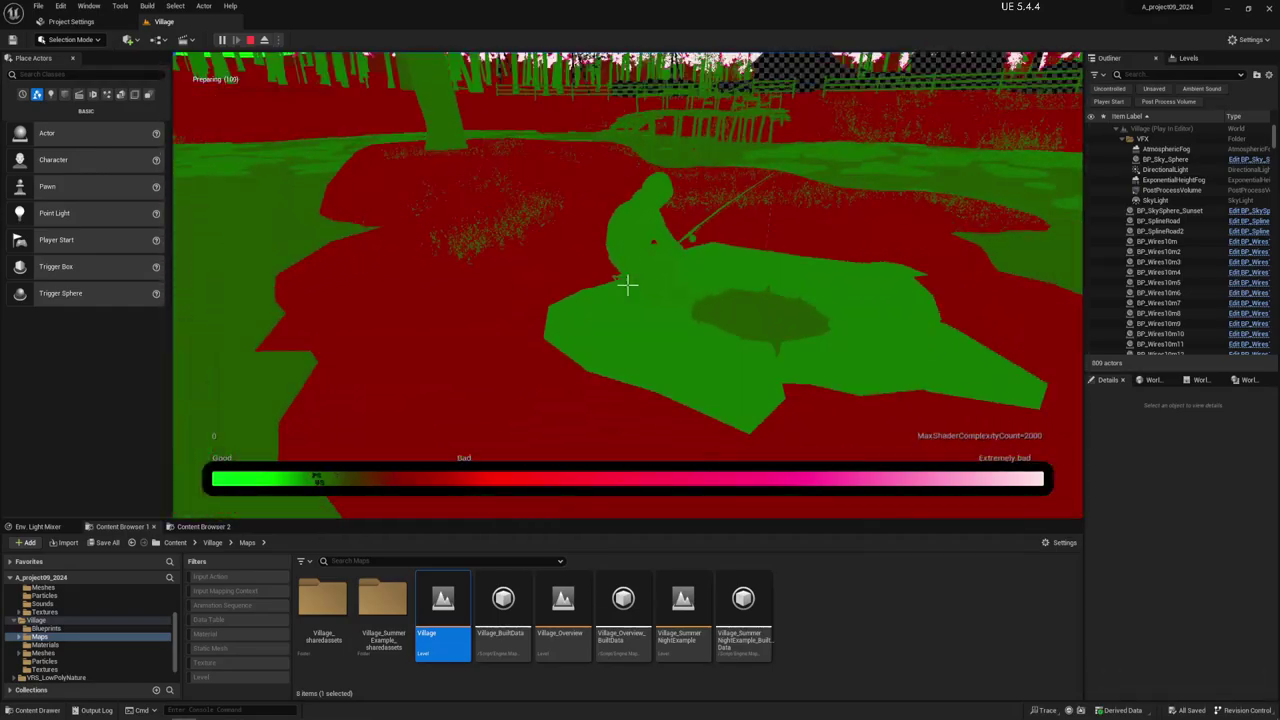
Toggle the Village view between Lit (F3) and Shader Complexity (F5) twice, ending in Shader Complexity.
{"action": "key", "text": "F3"}
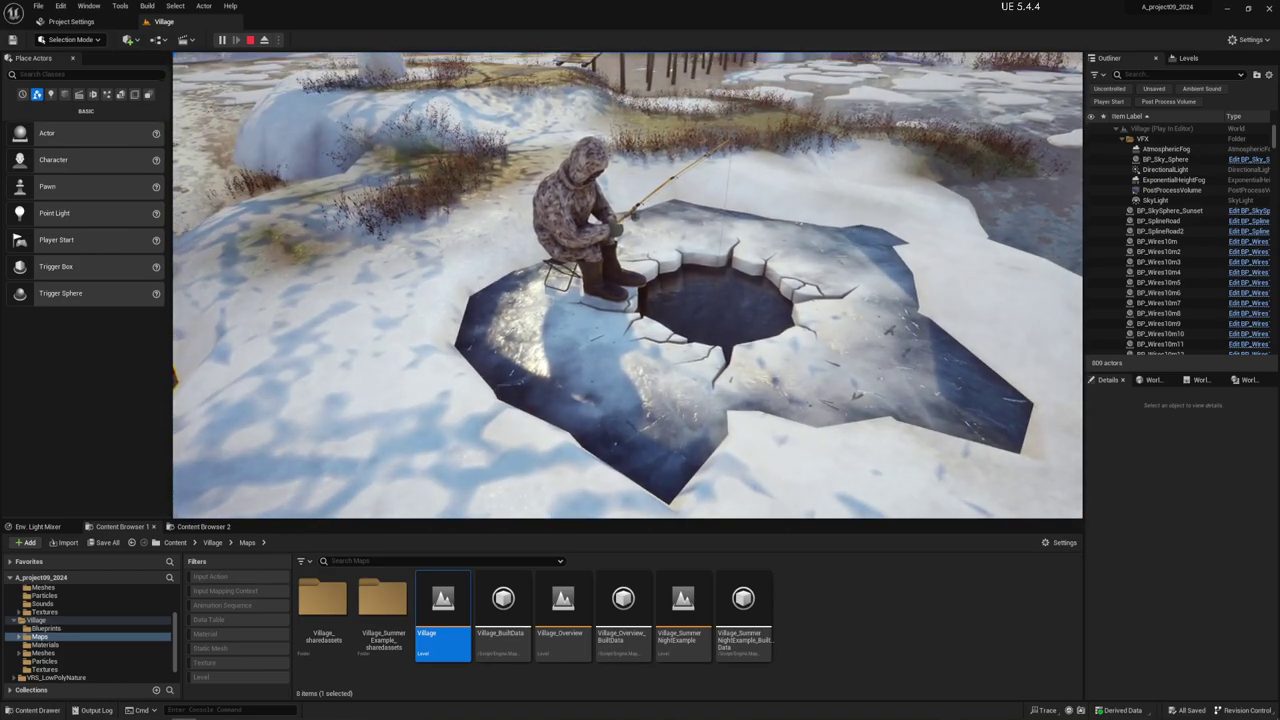
{"action": "key", "text": "F5"}
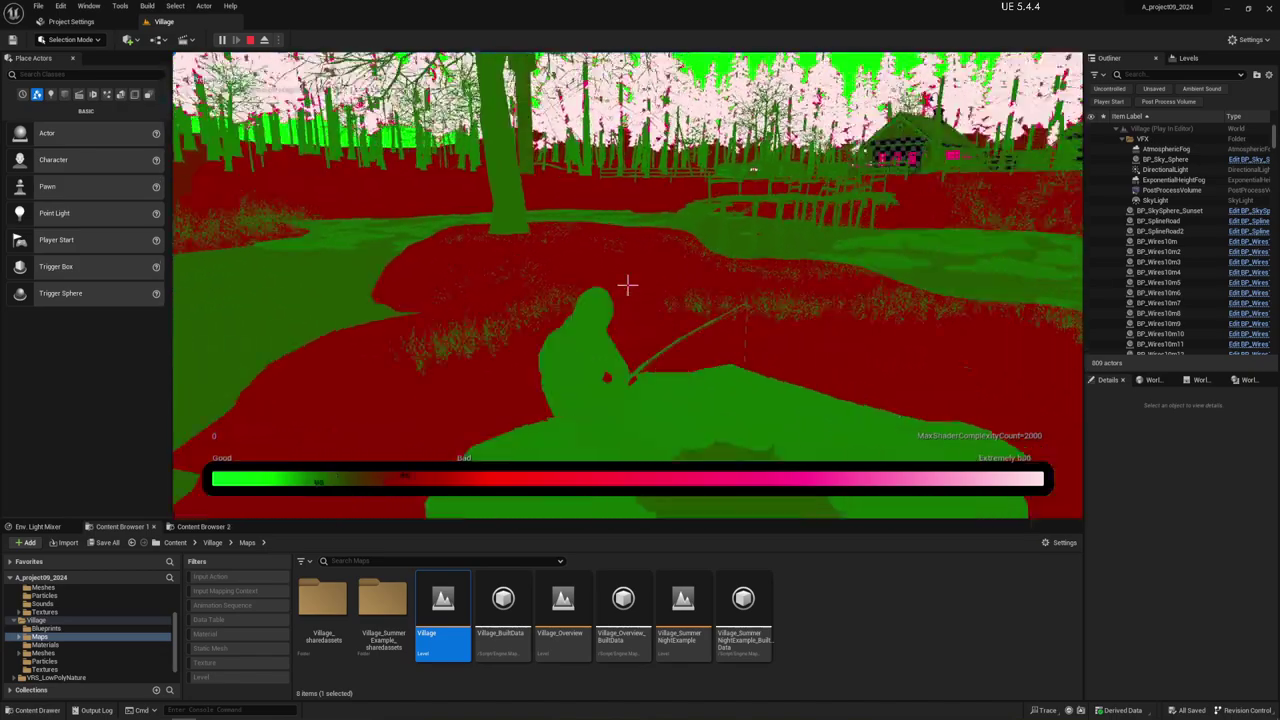
{"action": "key", "text": "F3"}
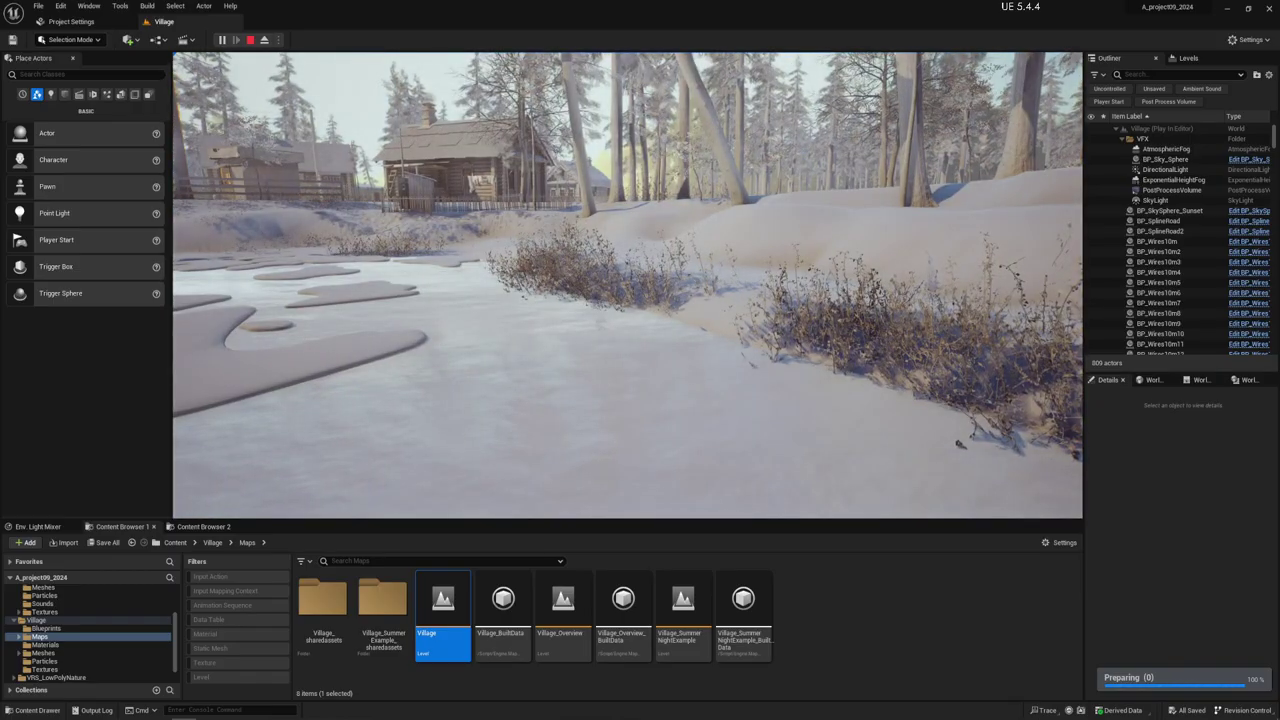
{"action": "key", "text": "F5"}
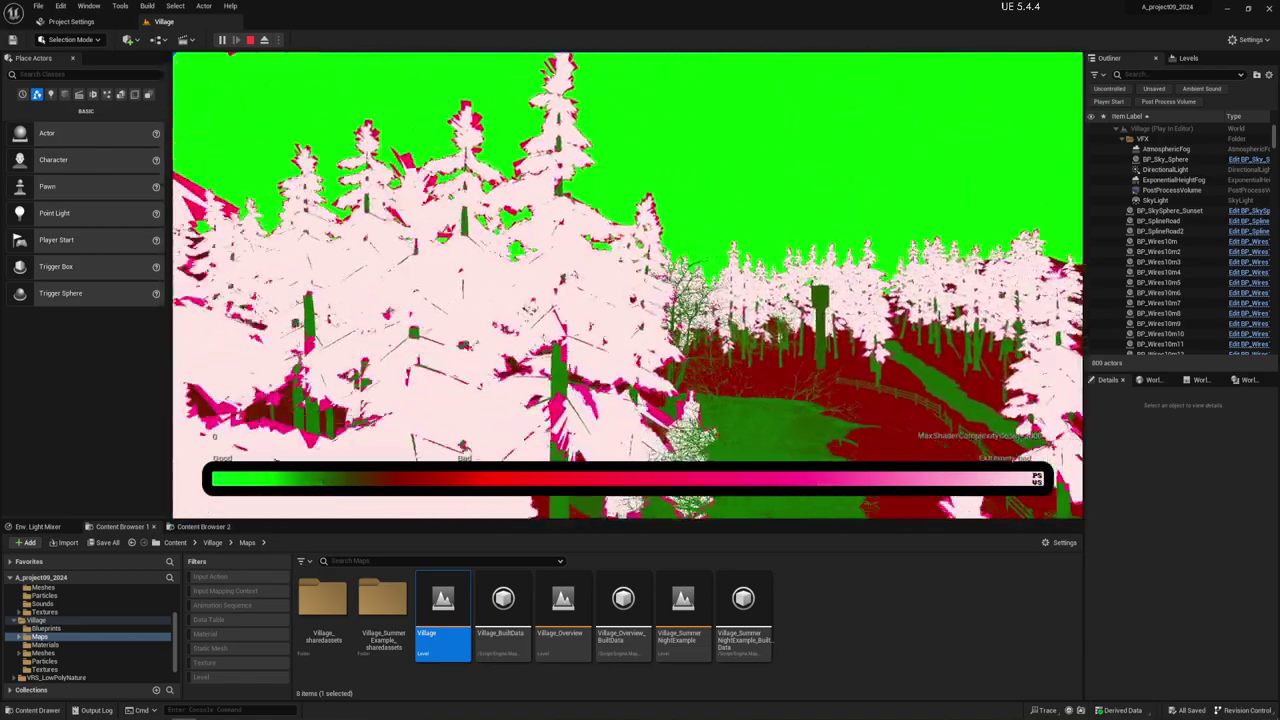
Return the running Village game view to Lit with F3.
{"action": "key", "text": "F3"}
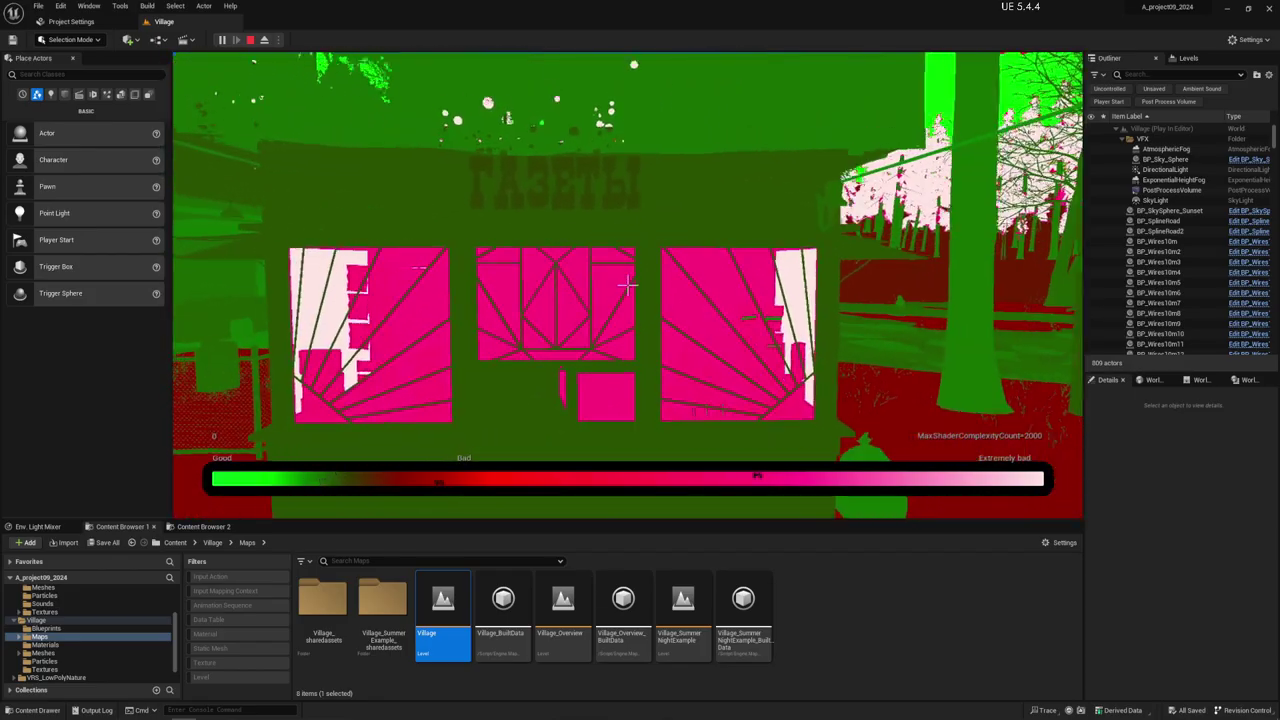
Walk forward along the snowy village street toward the kiosk sign.
{"action": "key", "text": "w"}
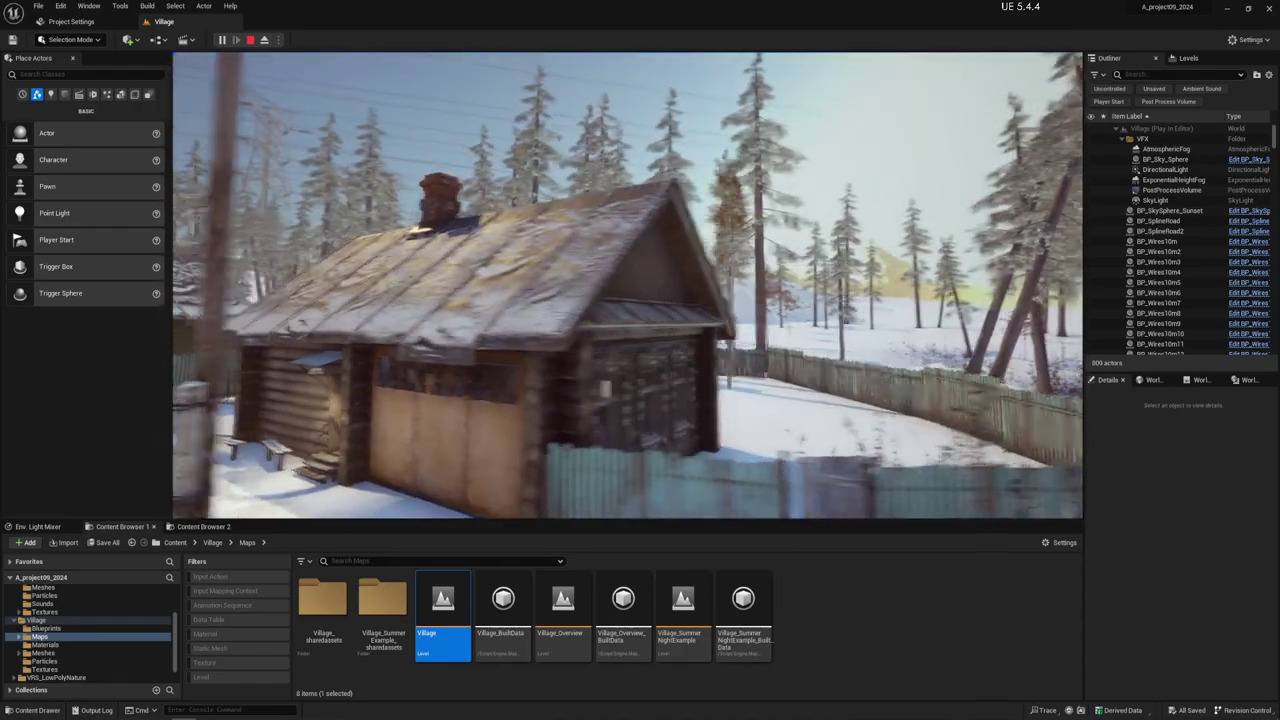
End the Village Play In Editor session with Esc.
{"action": "key", "text": "Escape"}
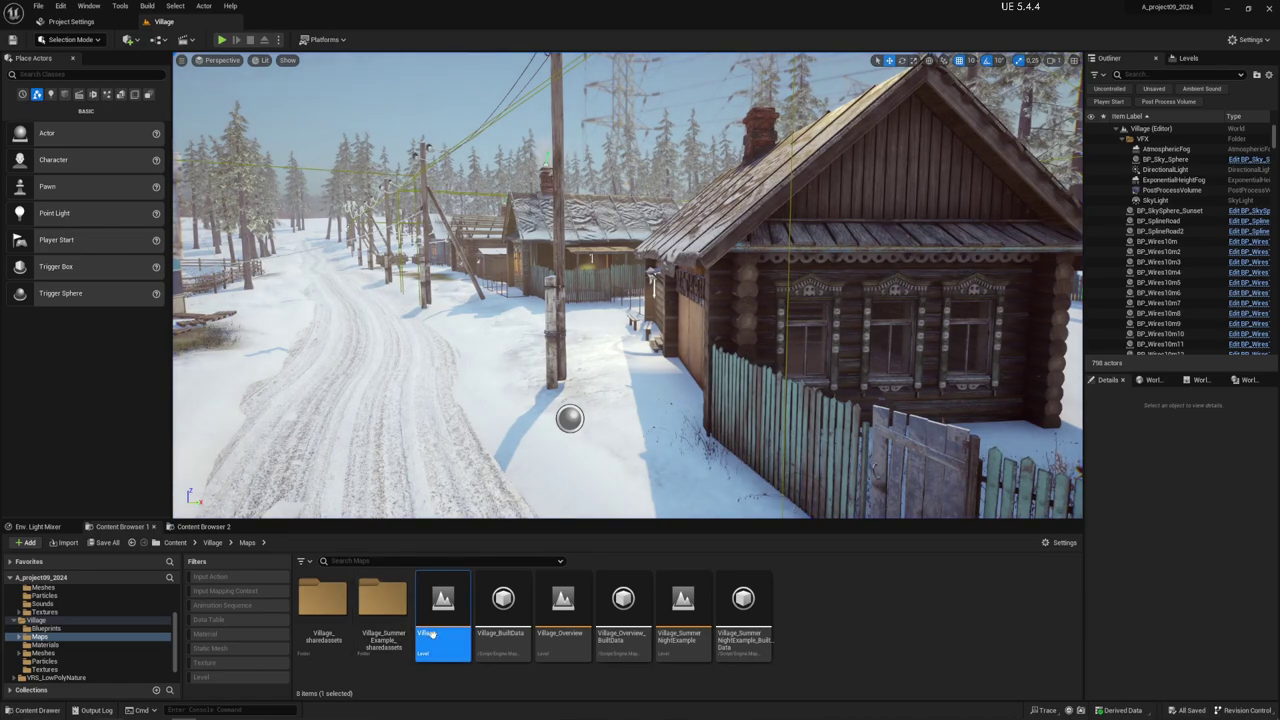
Open the Village_SummerNightExample map and close its map check log.
{"action": "double_click", "coordinate": [684, 598]}
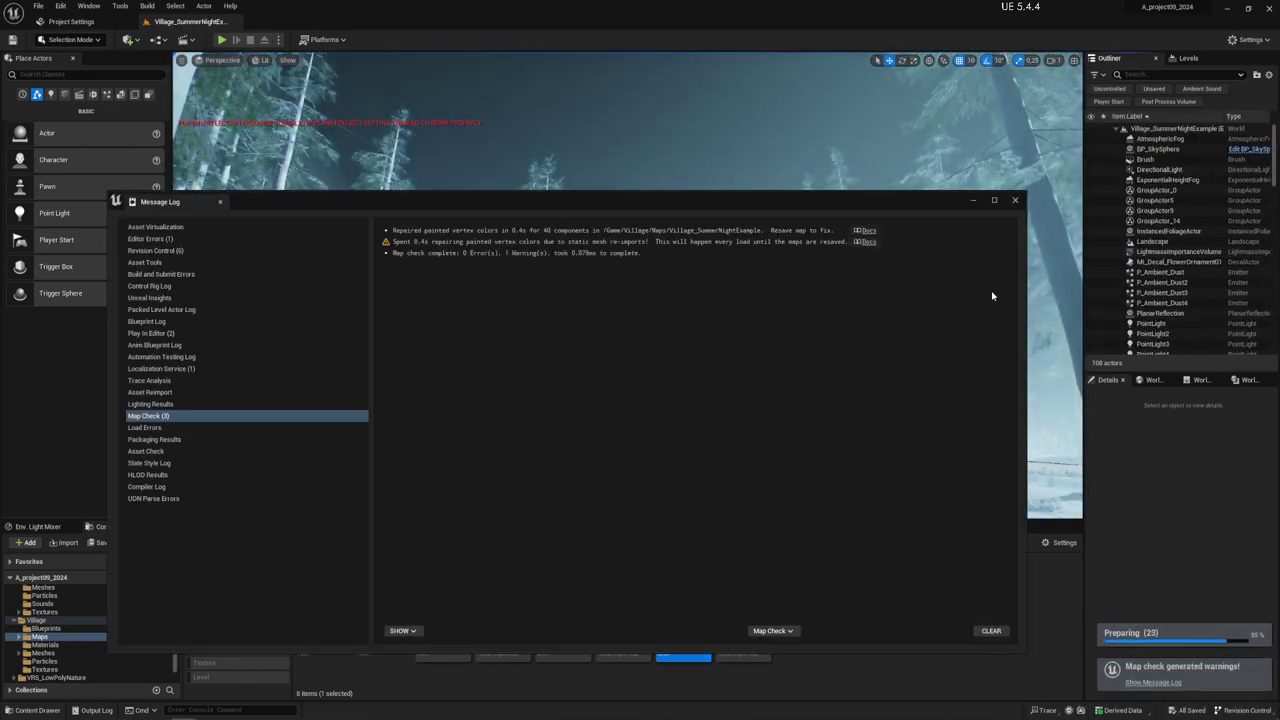
{"action": "left_click", "coordinate": [1015, 200]}
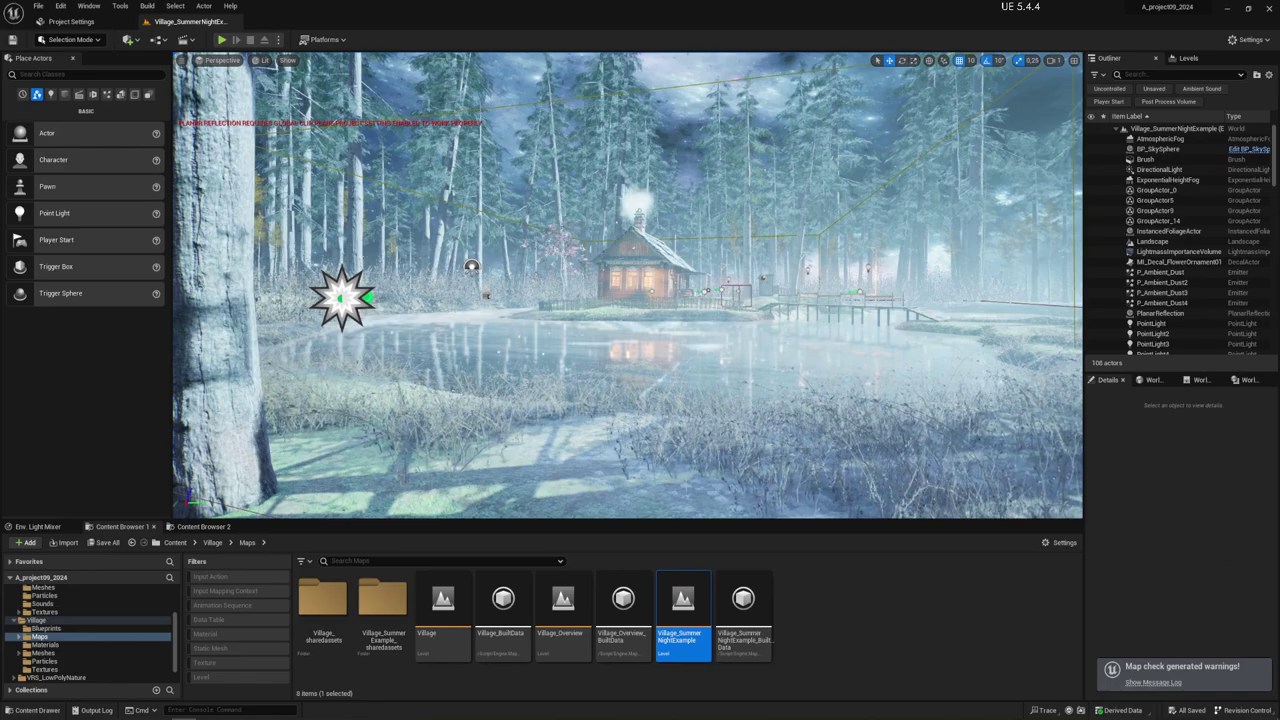
Play Village_SummerNightExample in the editor, then stop the session with Esc.
{"action": "left_click", "coordinate": [221, 40]}
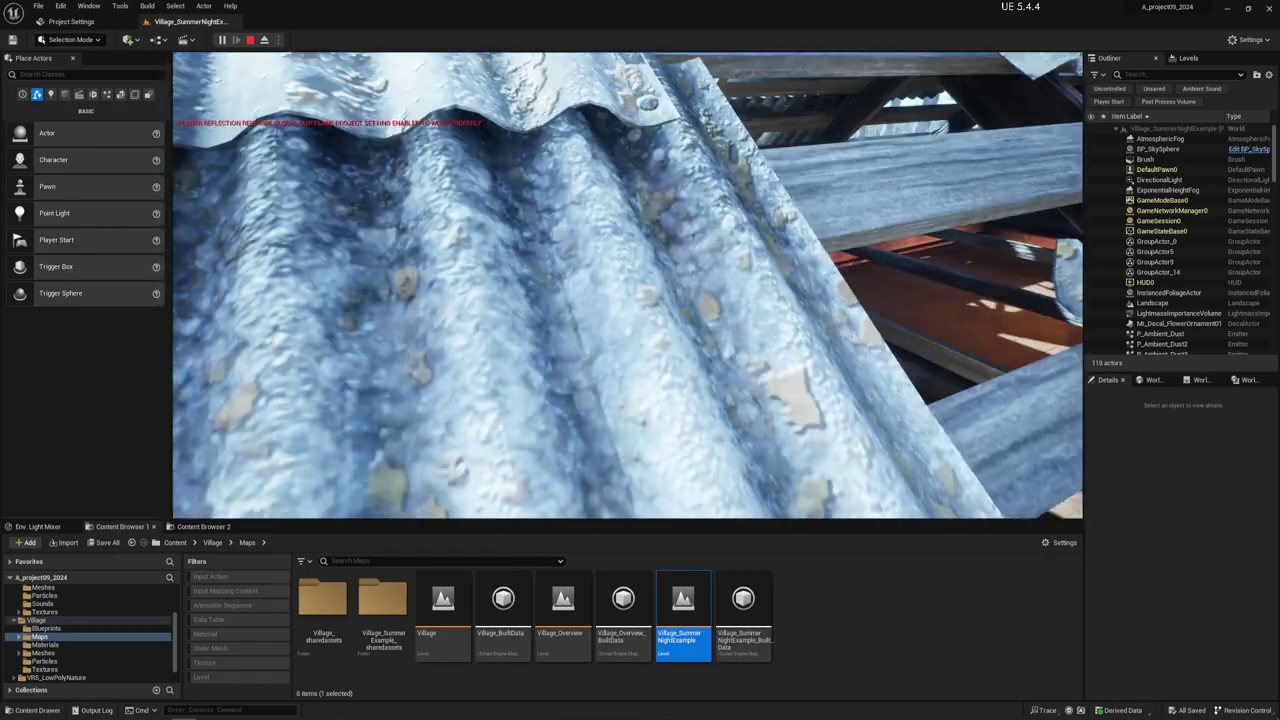
{"action": "key", "text": "Escape"}
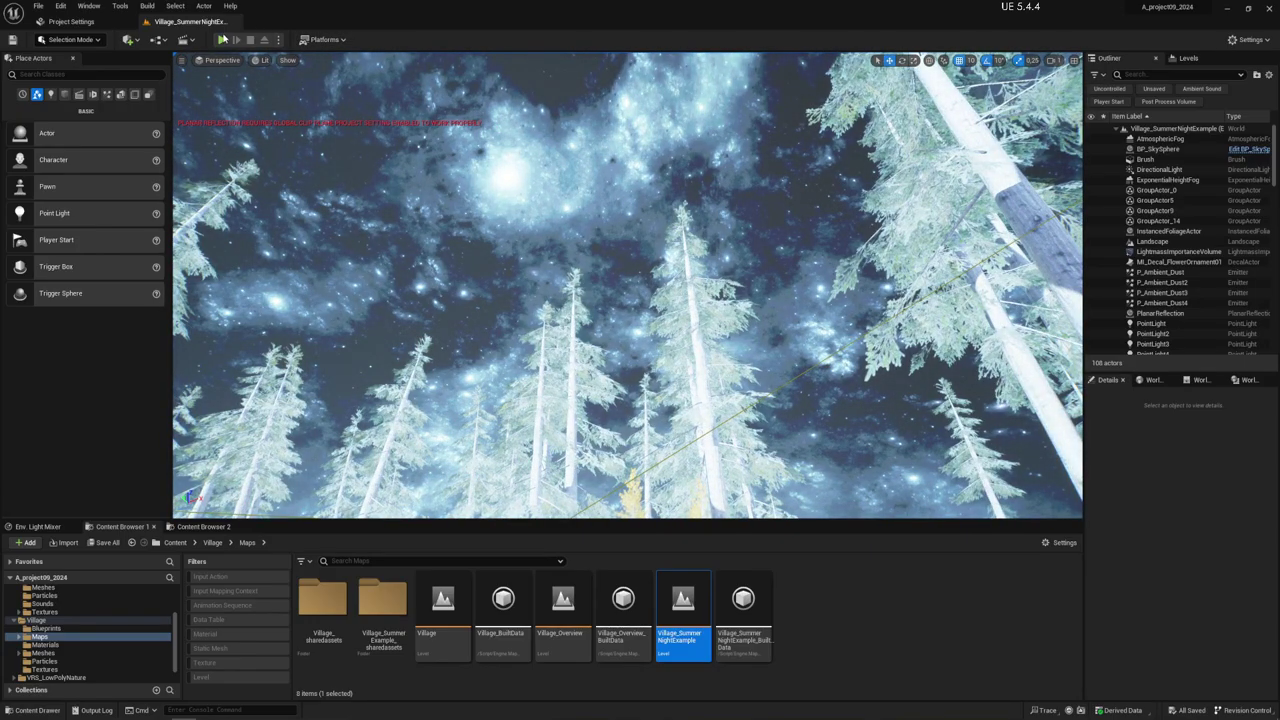
Play-test the summer night village around the cabin and outhouse, then stop the session.
{"action": "left_click", "coordinate": [223, 40]}
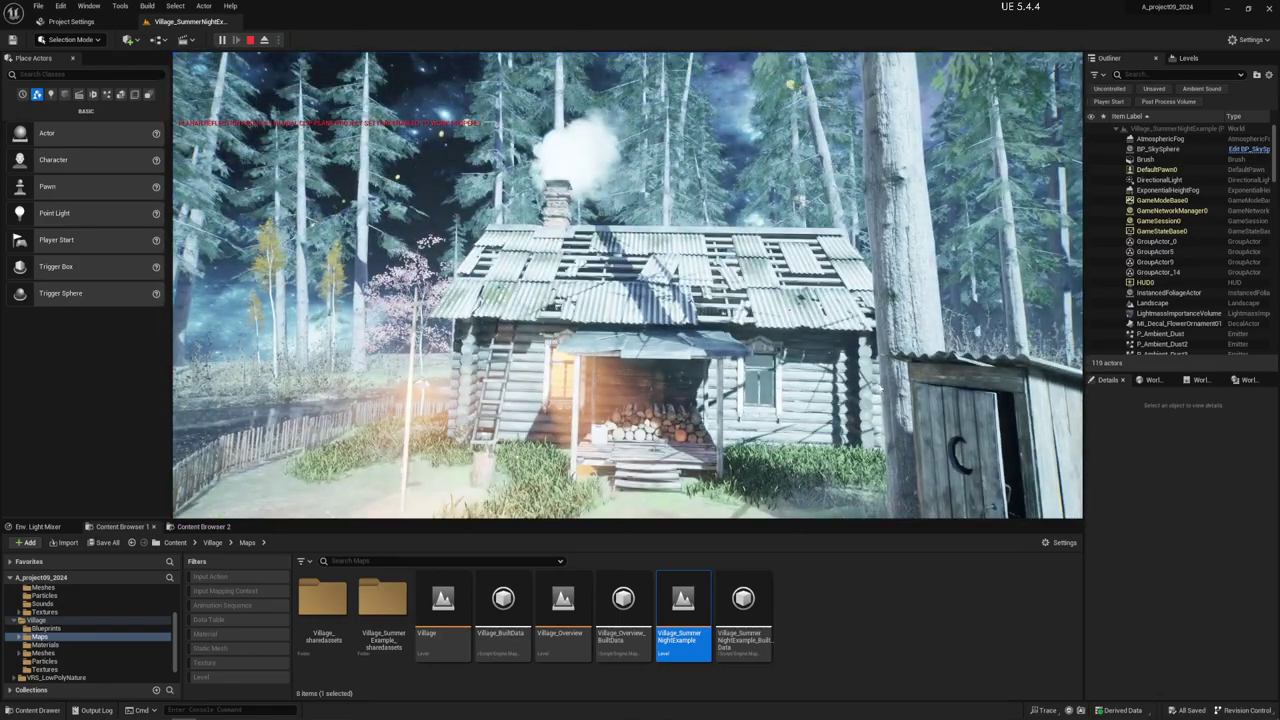
{"action": "key", "text": "Escape"}
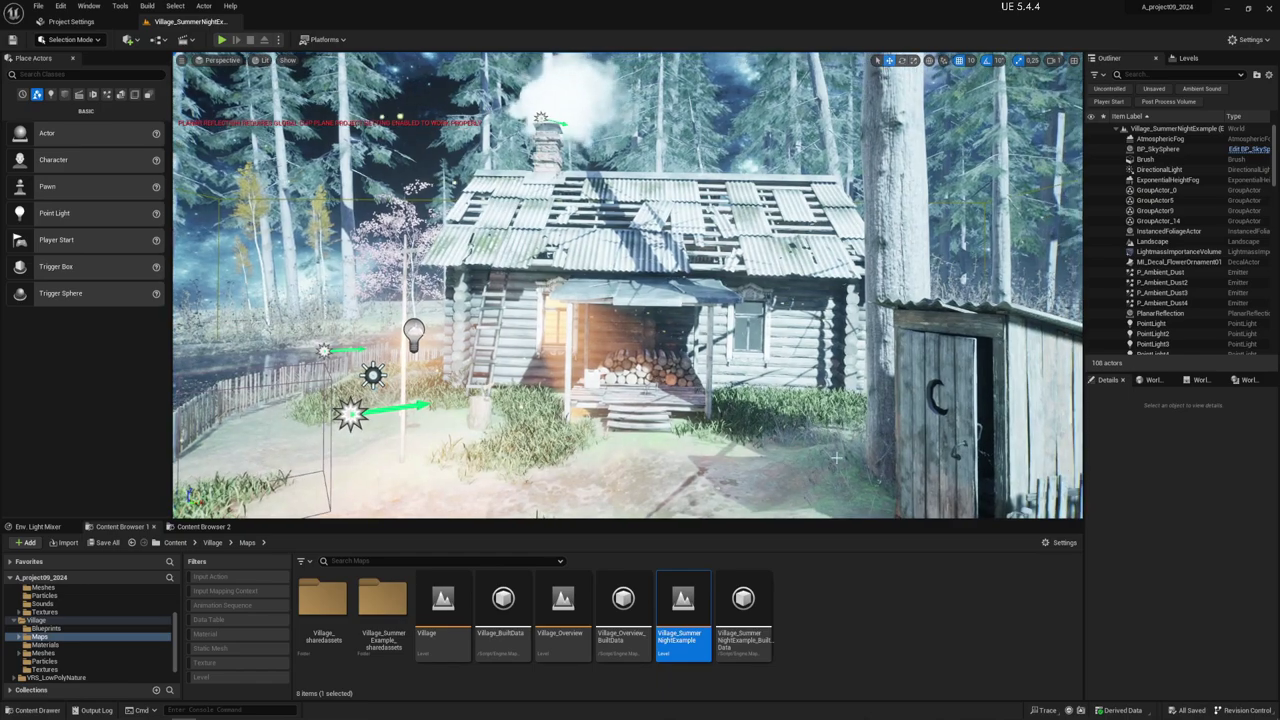